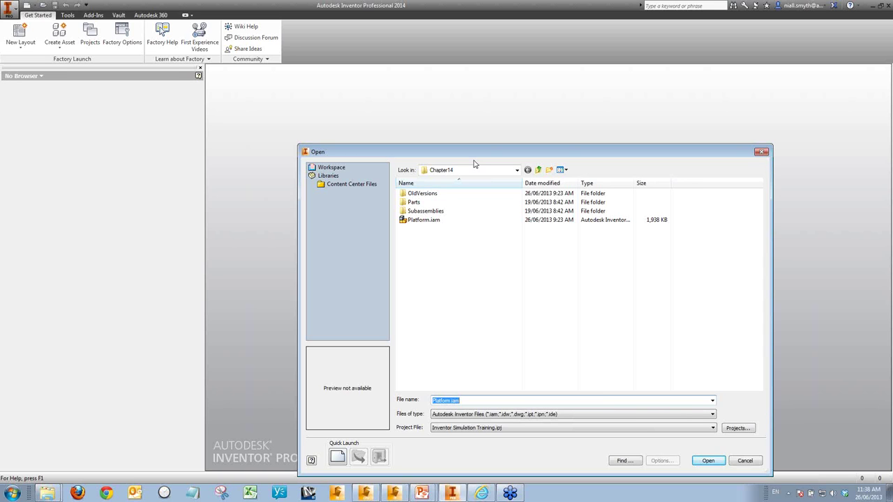
Open Ramp-Open.iam from the Chapter10 folder of the stress analysis training files
left_click(516, 170)
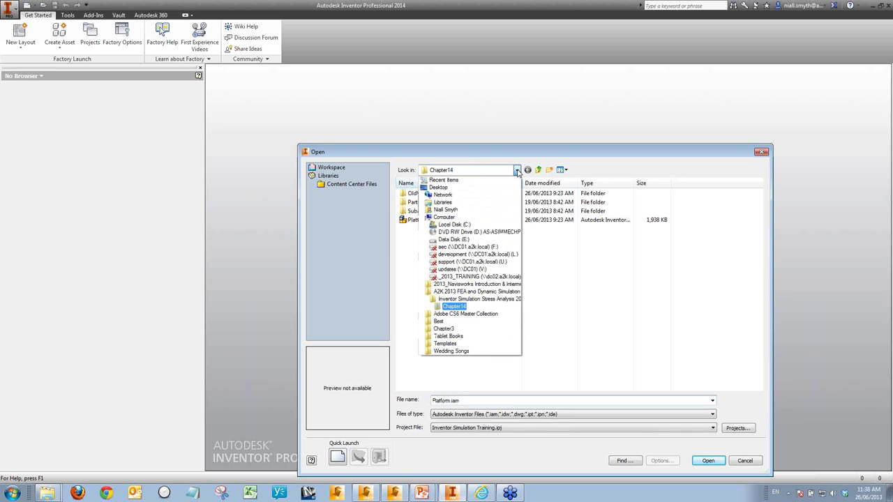
left_click(475, 299)
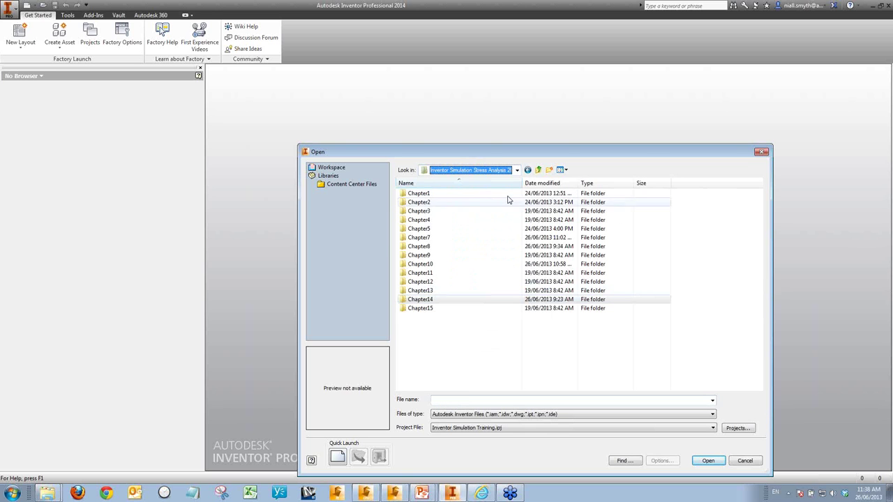
double_click(454, 265)
left_click(438, 223)
left_click(706, 461)
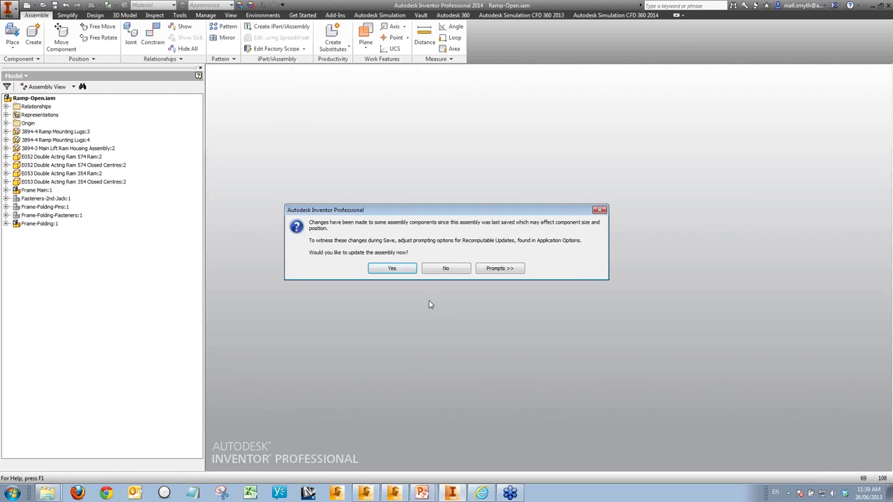
Accept the component update and pan and zoom the view onto the ramp's lift mechanism
left_click(408, 269)
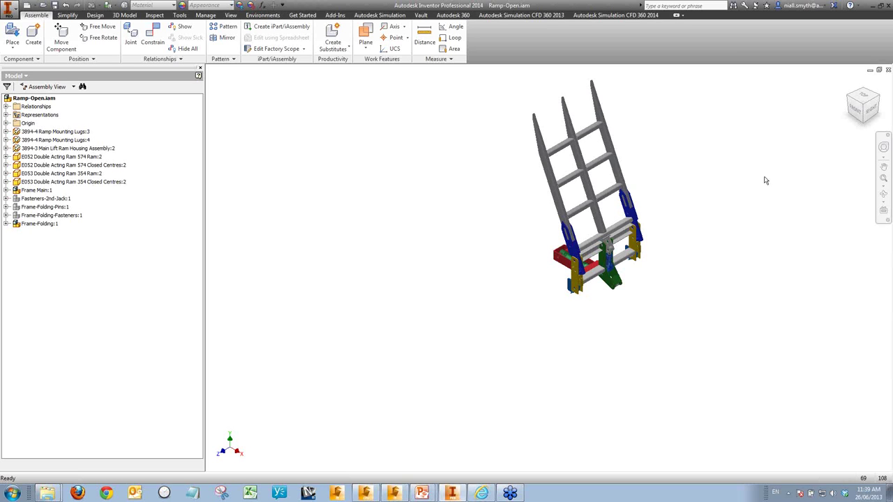
key("F2")
scroll(579, 272, "up", 5)
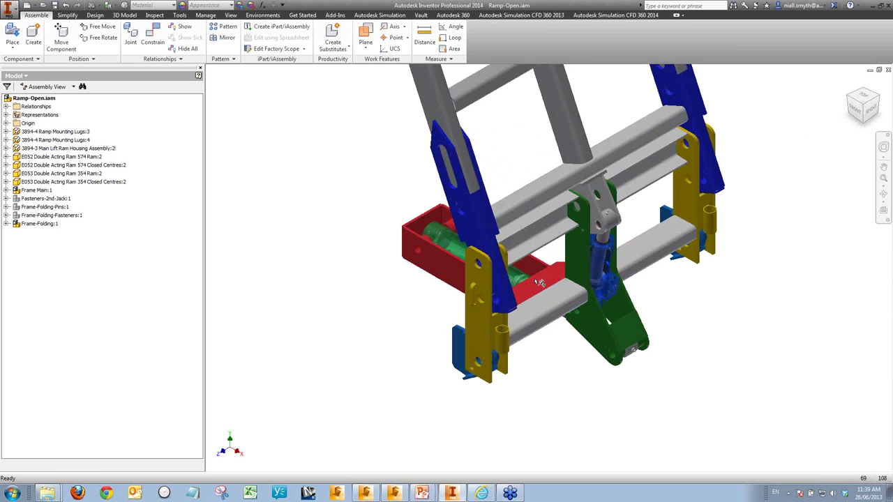
scroll(566, 286, "down", 2)
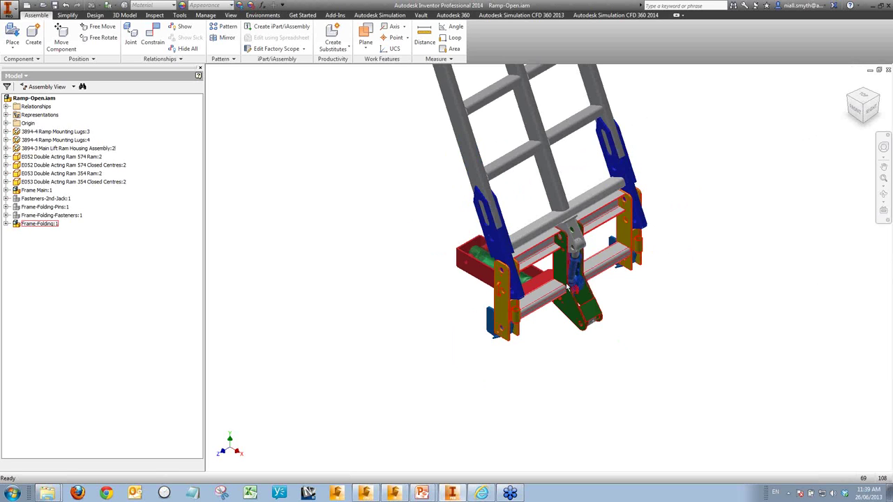
mouse_move(567, 285)
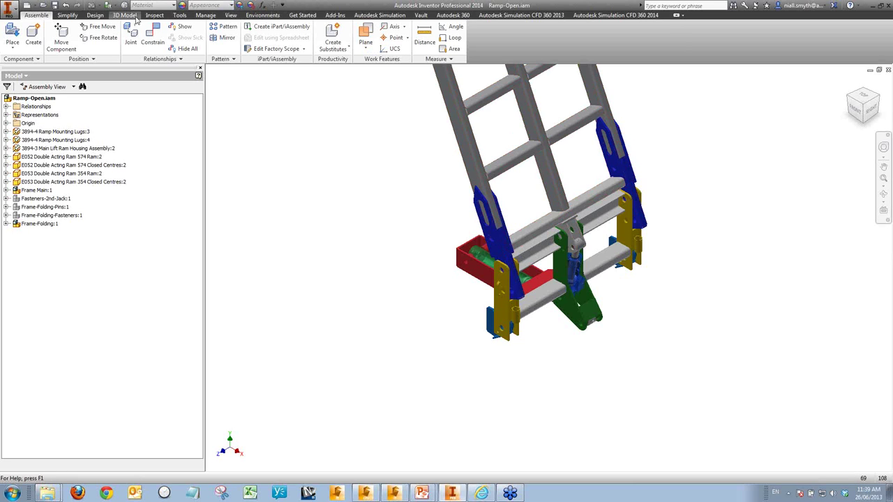
Switch the ramp assembly into the Dynamic Simulation environment
left_click(259, 15)
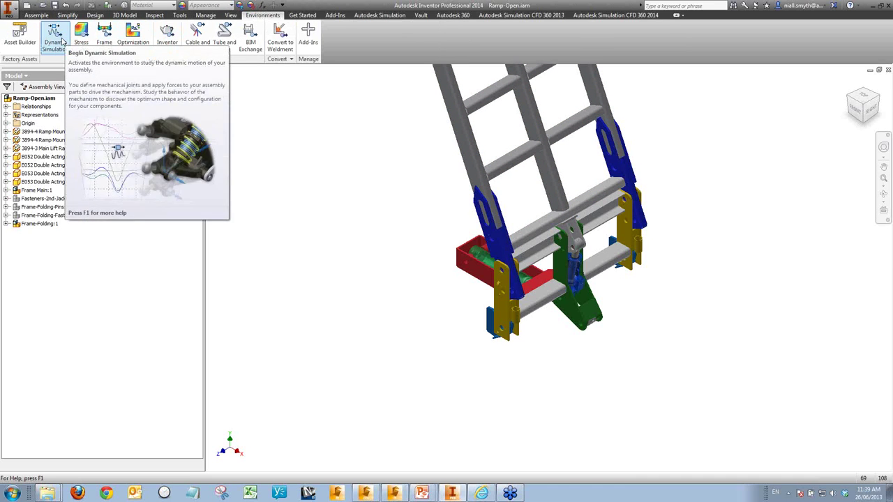
left_click(61, 41)
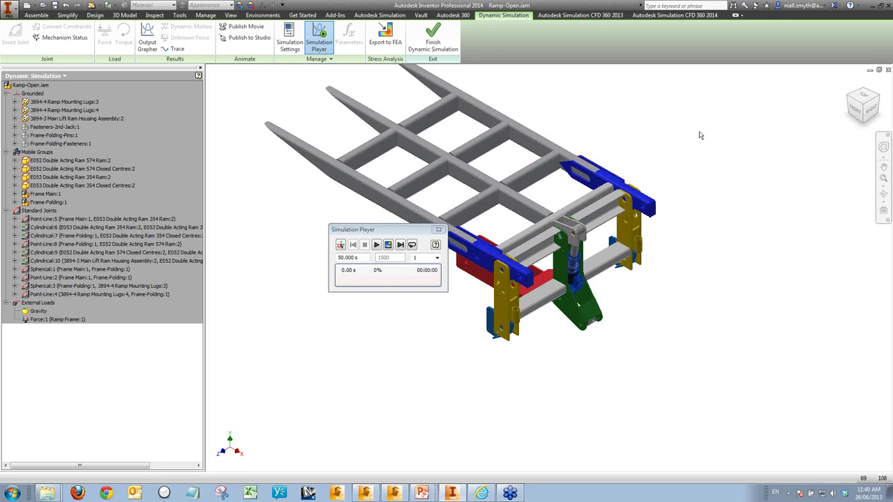
Shift the ramp down in view and play the simulation through to 50 s
middle_click_drag(703, 204, 705, 257)
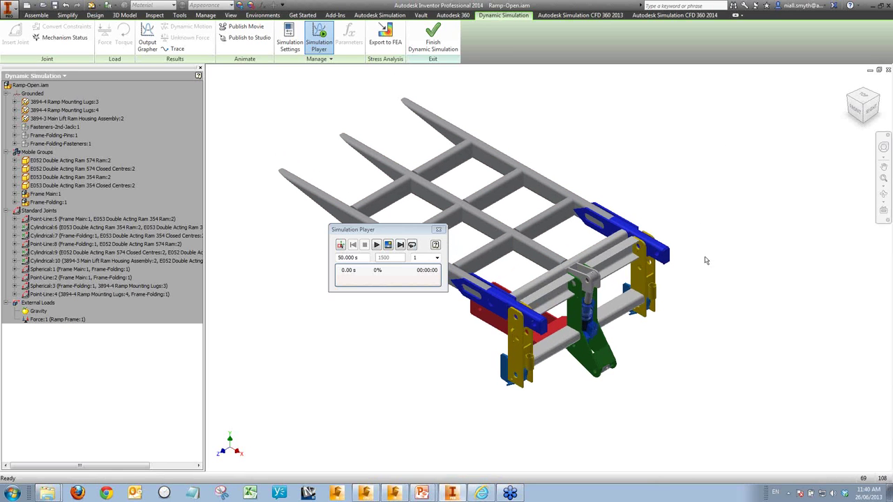
left_click(377, 246)
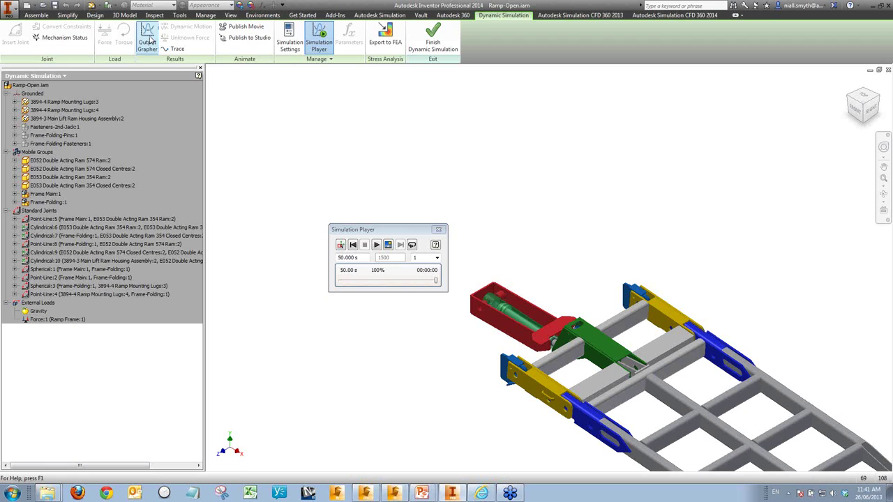
Graph the Point-Line:8 joint force, then step the ramp to about 32.4 s and 42.9 s
left_click(148, 39)
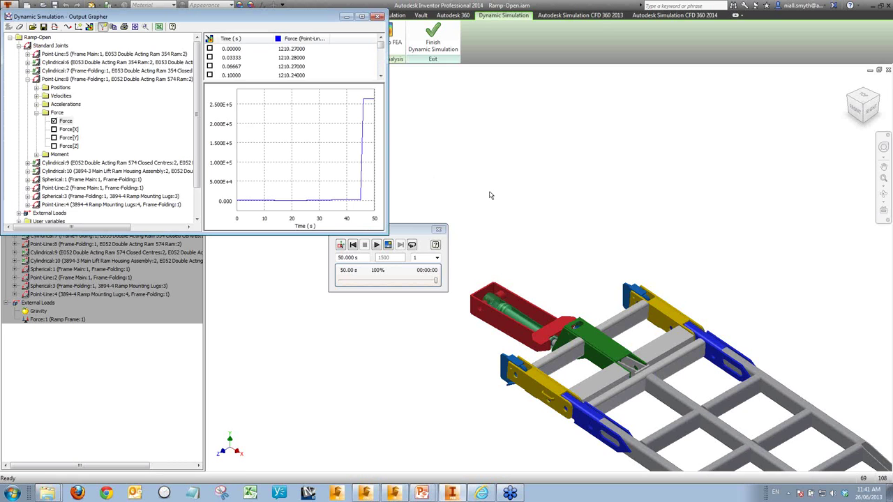
left_click_drag(384, 229, 453, 265)
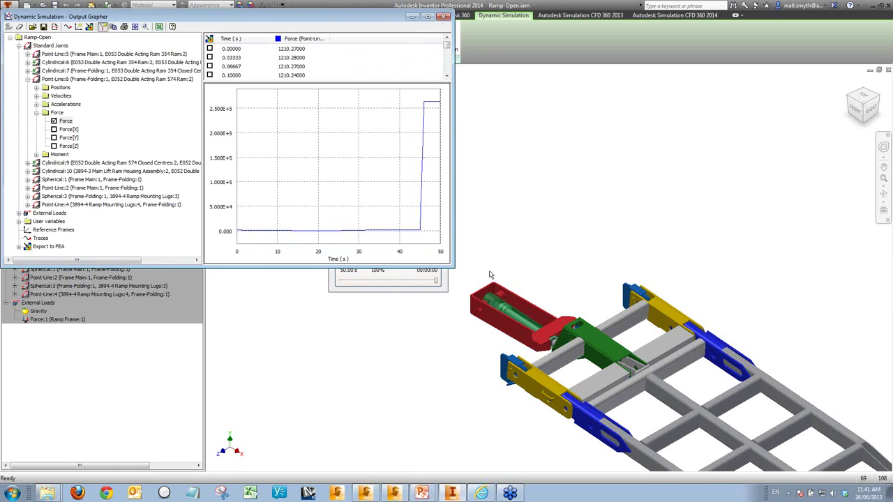
left_click_drag(337, 39, 375, 41)
left_click(370, 165)
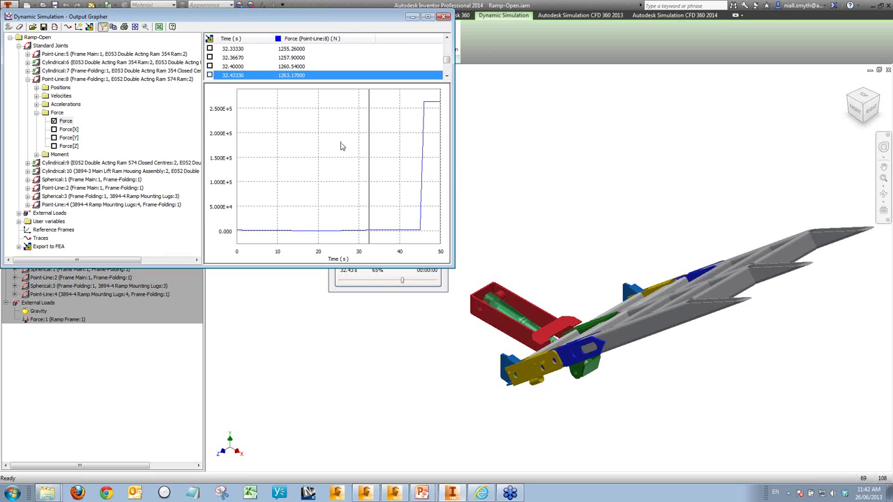
left_click(412, 154)
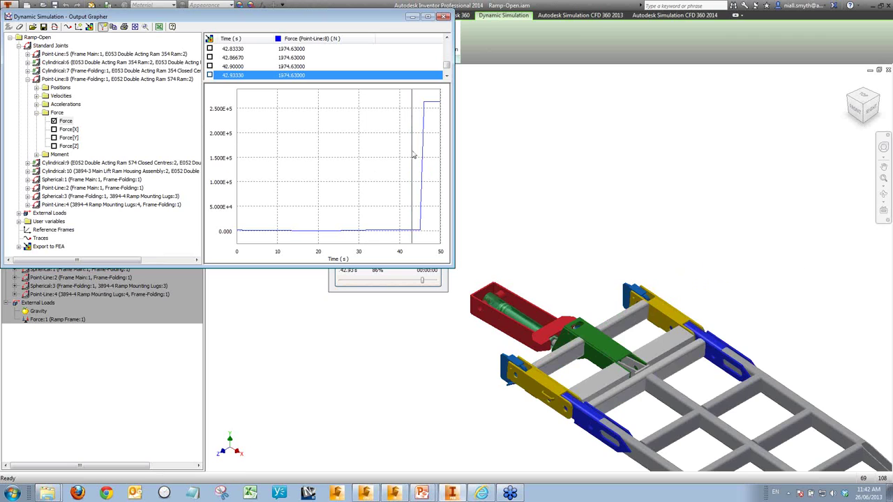
middle_click_drag(538, 217, 486, 126)
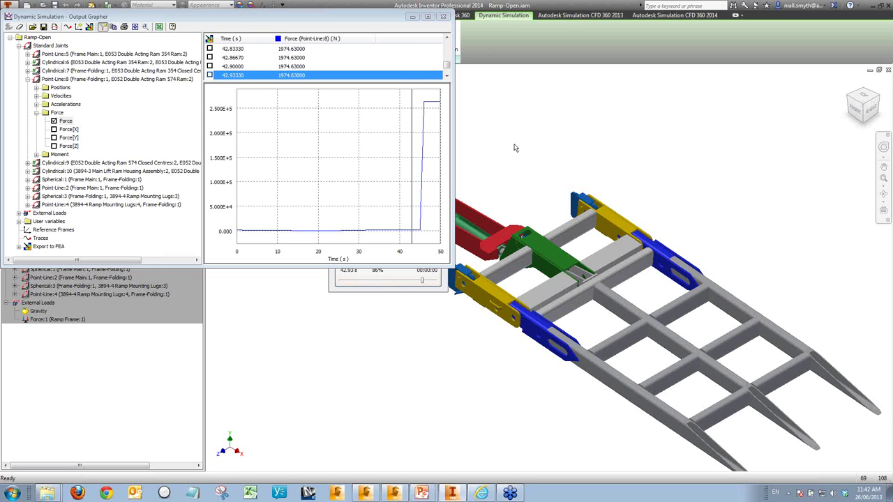
Read the force curve's Curve Properties statistics, cancel, and close the Output Grapher
right_click(280, 76)
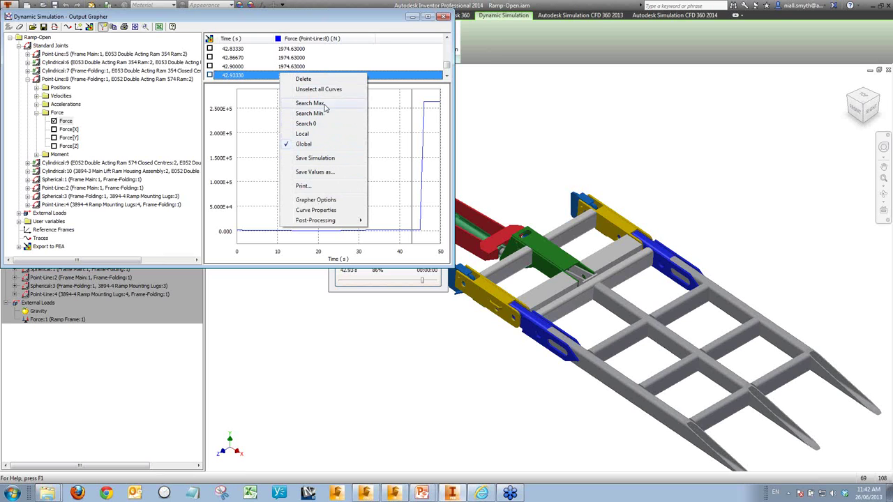
left_click(340, 210)
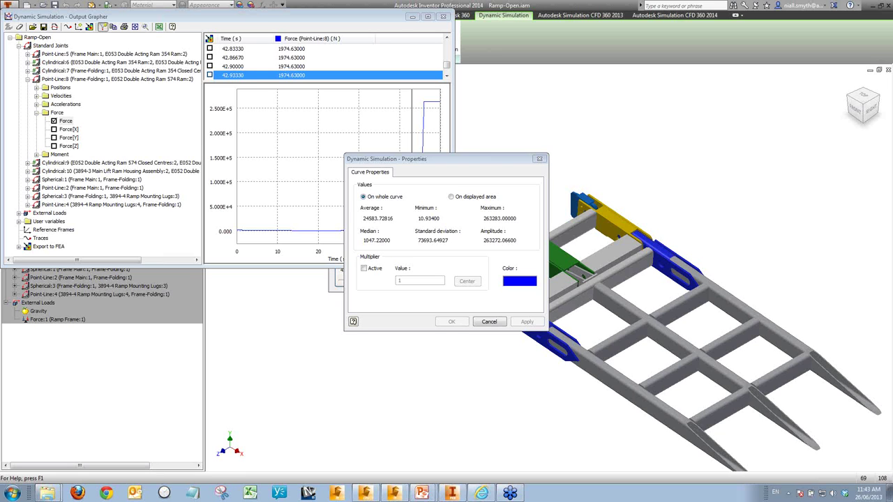
left_click(490, 322)
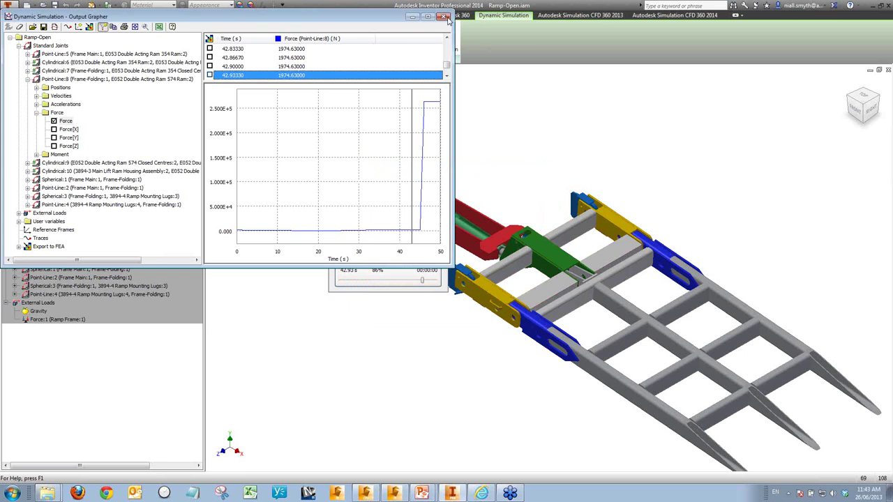
left_click(445, 18)
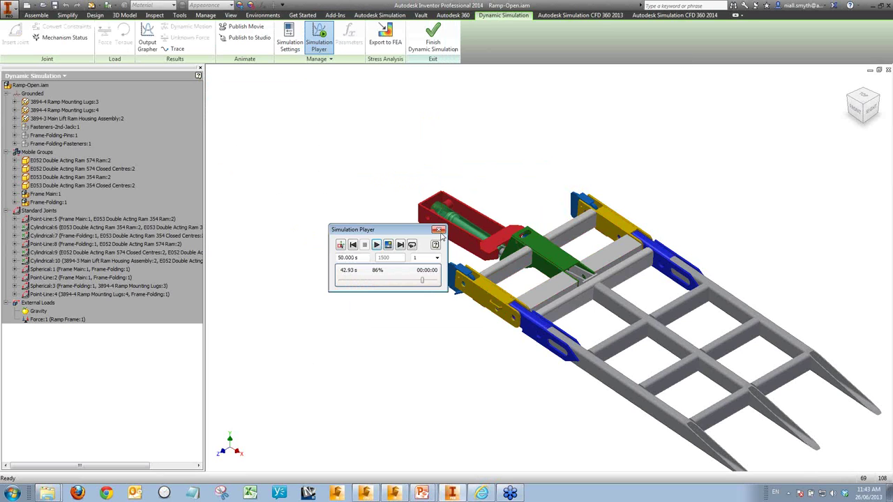
Close the Simulation Player and the ramp assembly without saving changes
left_click(439, 230)
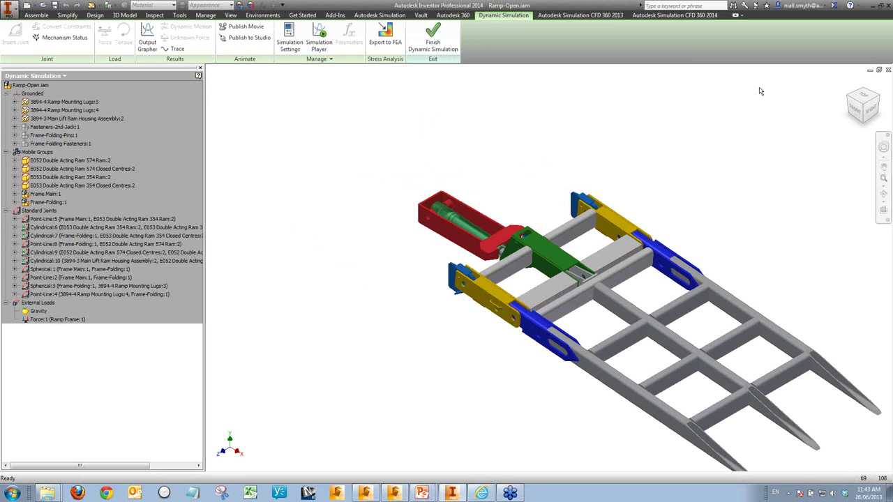
left_click(888, 71)
left_click(427, 268)
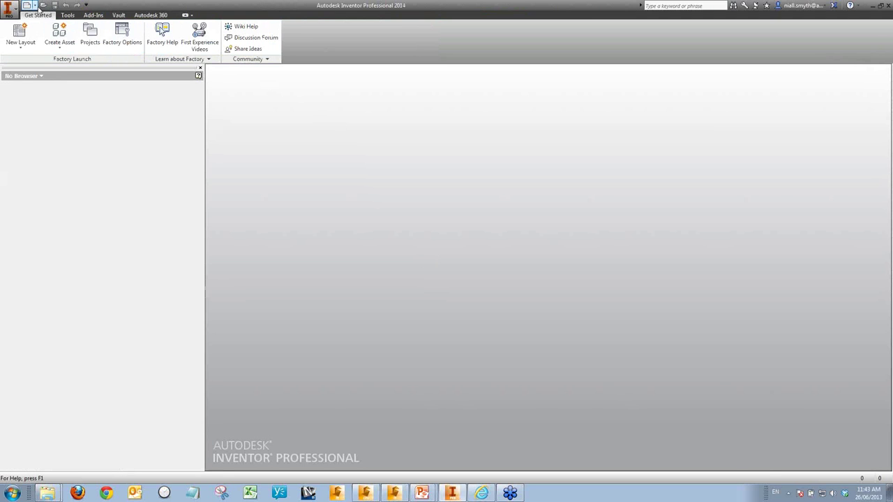
Open Parametric Analysis.ipt from INV-2SIM_Data Sets > Perform a Parametric Study > Workspace
left_click(42, 5)
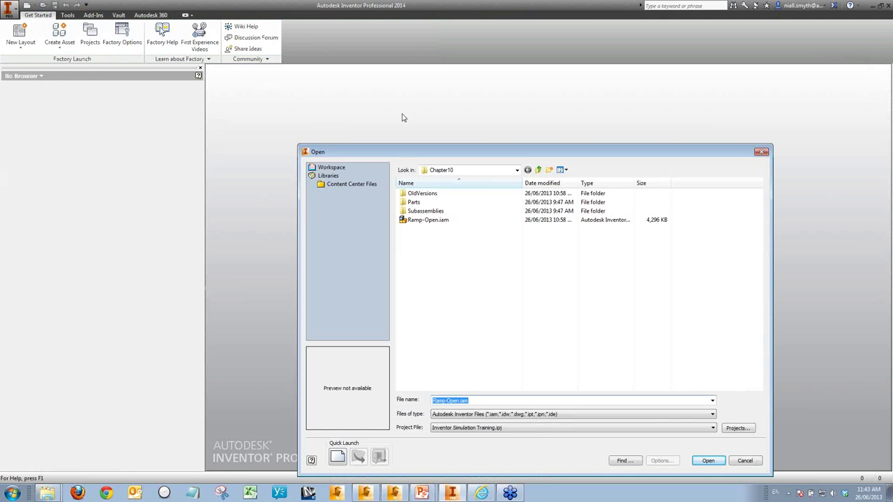
left_click(488, 170)
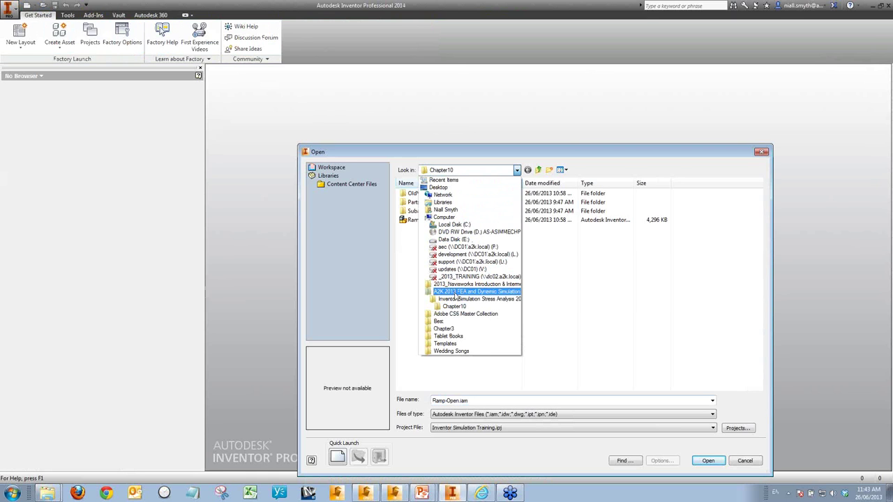
left_click(455, 292)
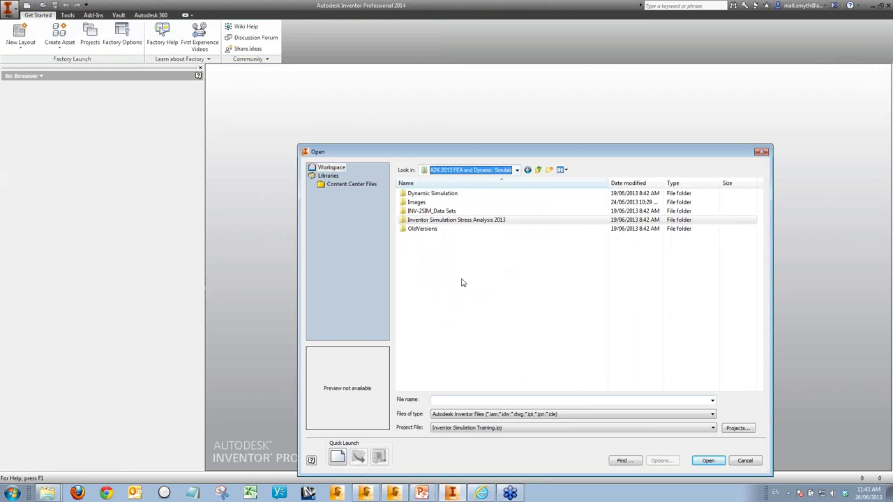
double_click(443, 211)
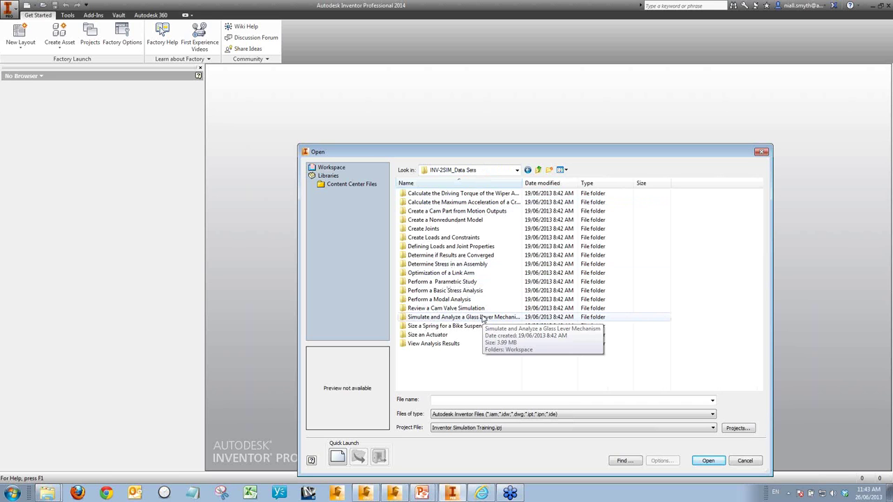
left_click(463, 282)
double_click(462, 283)
double_click(422, 196)
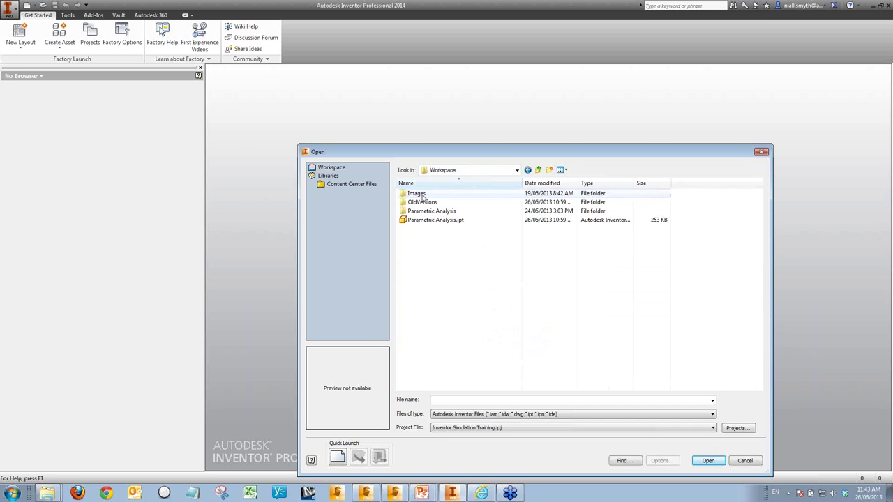
left_click(428, 220)
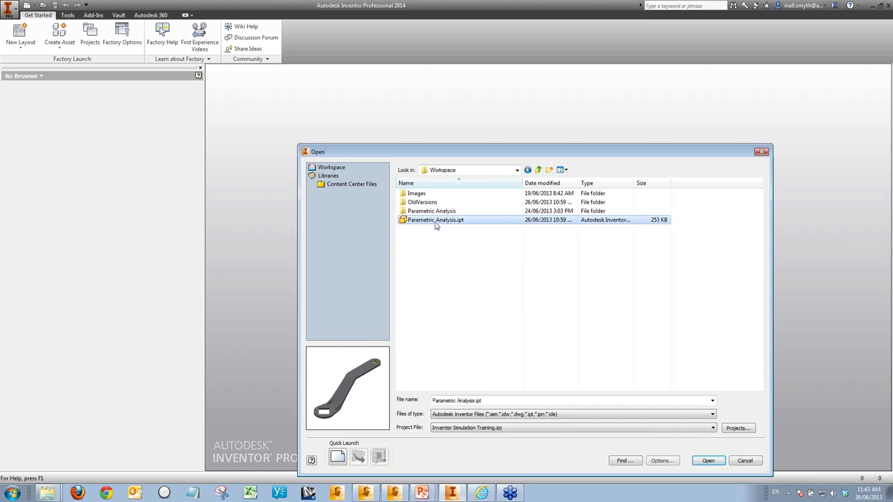
left_click(709, 460)
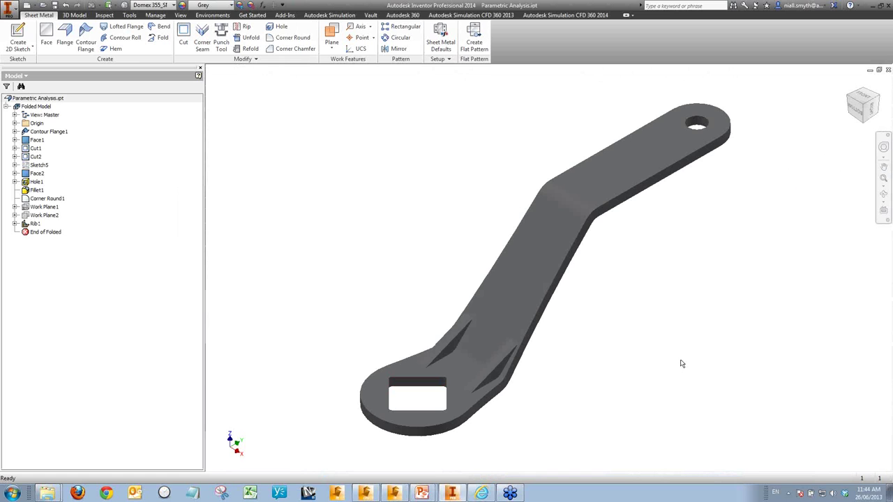
Enter the Stress Analysis environment for the link arm part
left_click(212, 15)
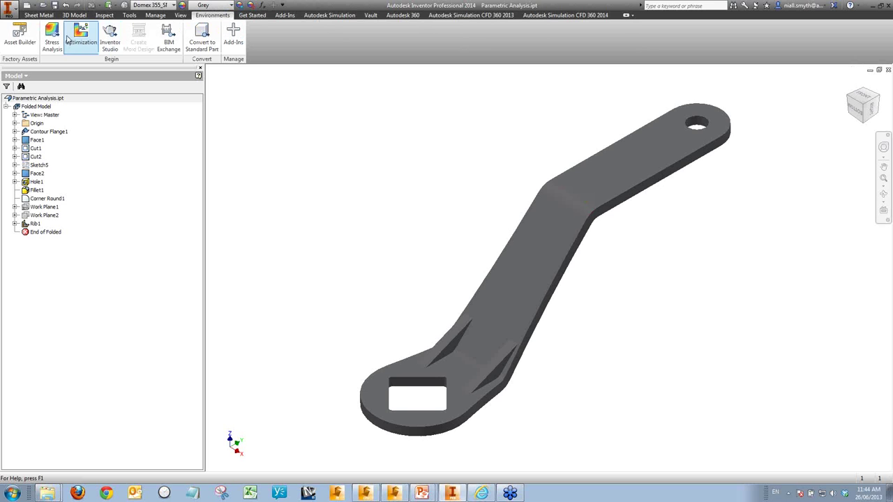
left_click(52, 35)
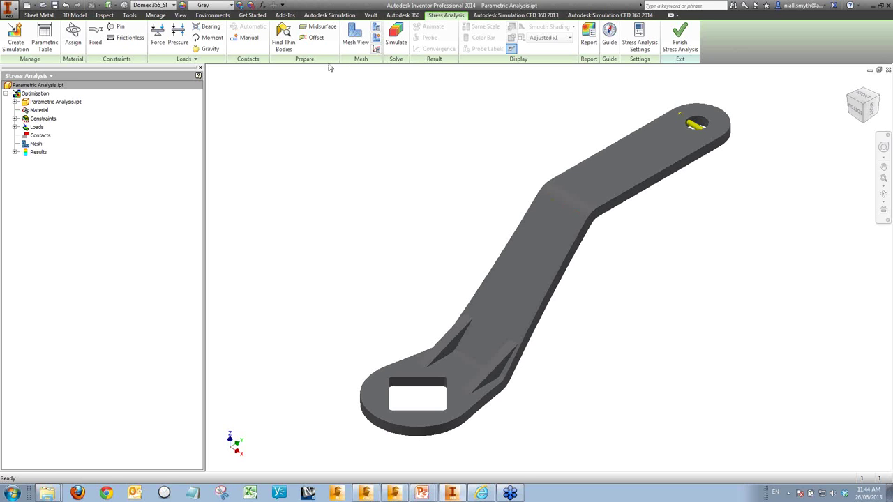
Turn on Mesh View and show an enlarged Parametric Table of Thickness and rib_include values
left_click(355, 39)
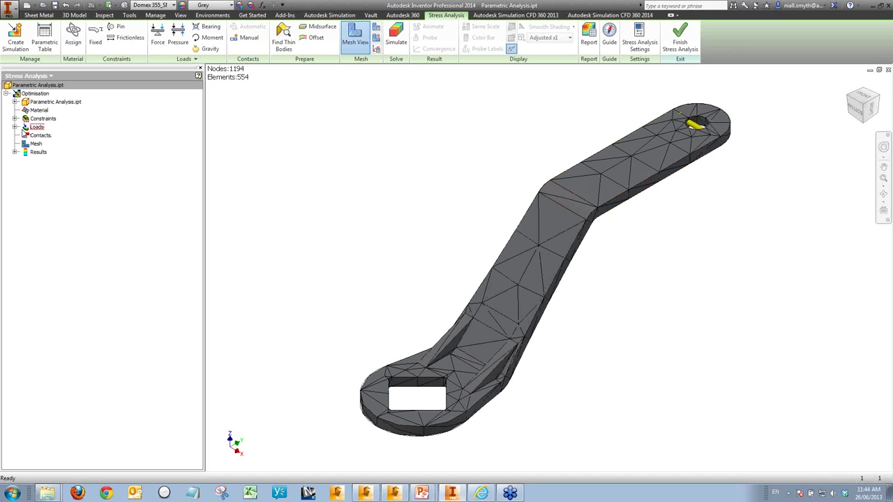
left_click(44, 39)
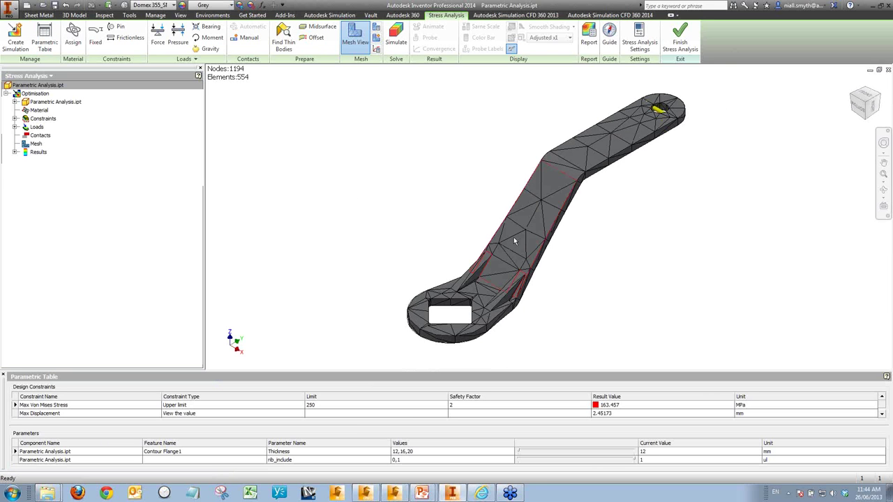
mouse_move(514, 239)
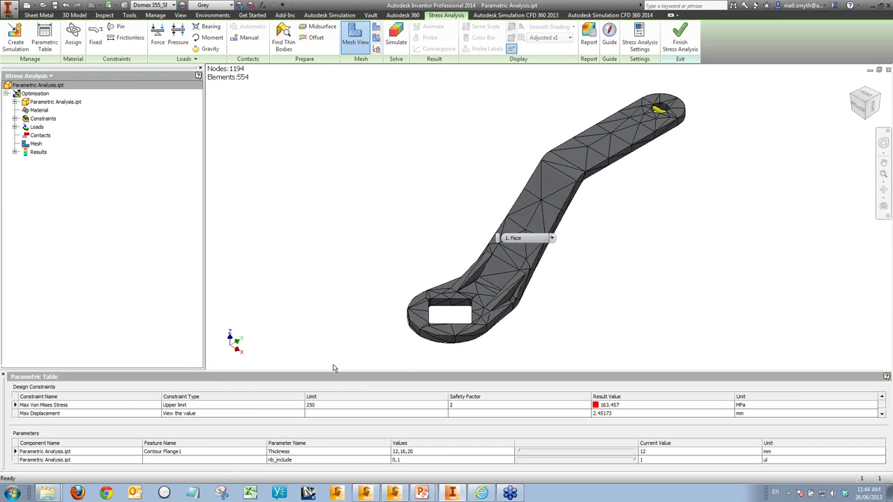
left_click_drag(332, 370, 328, 339)
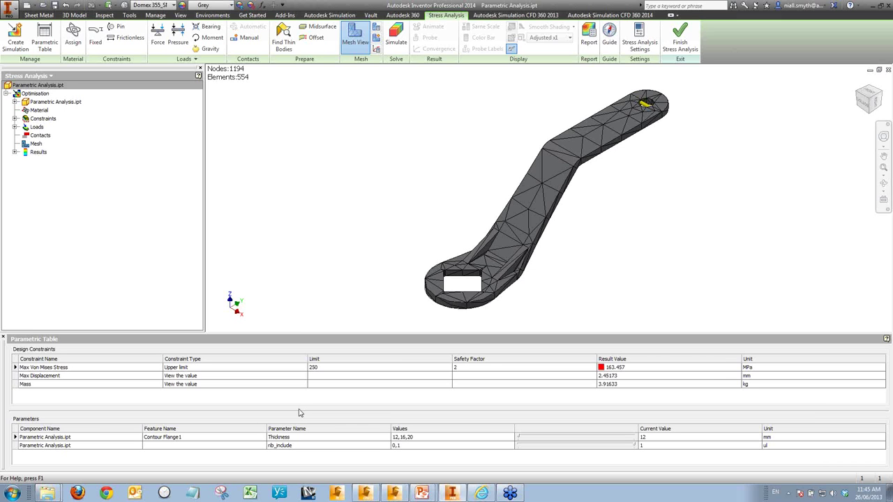
Zoom into the bend from a side ViewCube view, return Home, and expand Results
left_click(877, 105)
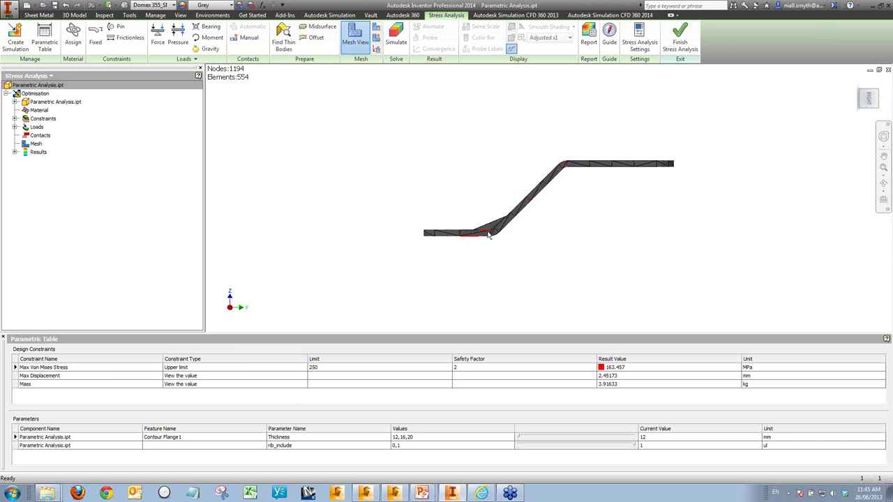
scroll(492, 232, "up", 5)
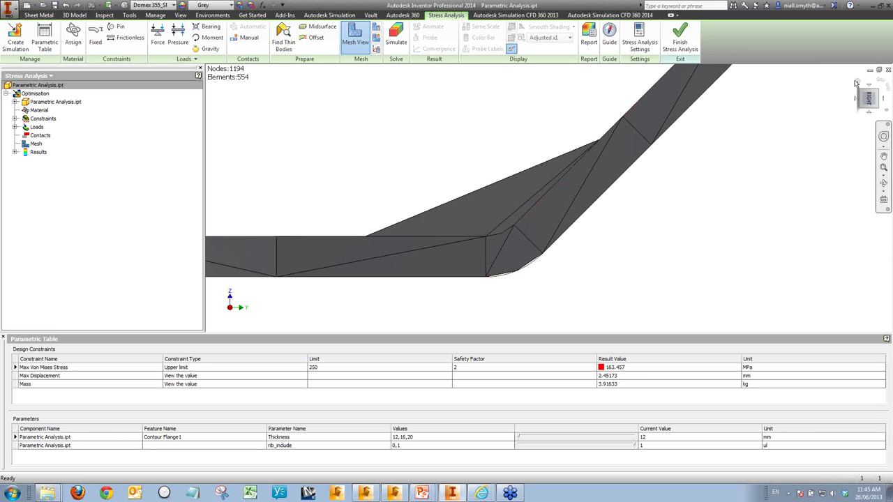
left_click(856, 83)
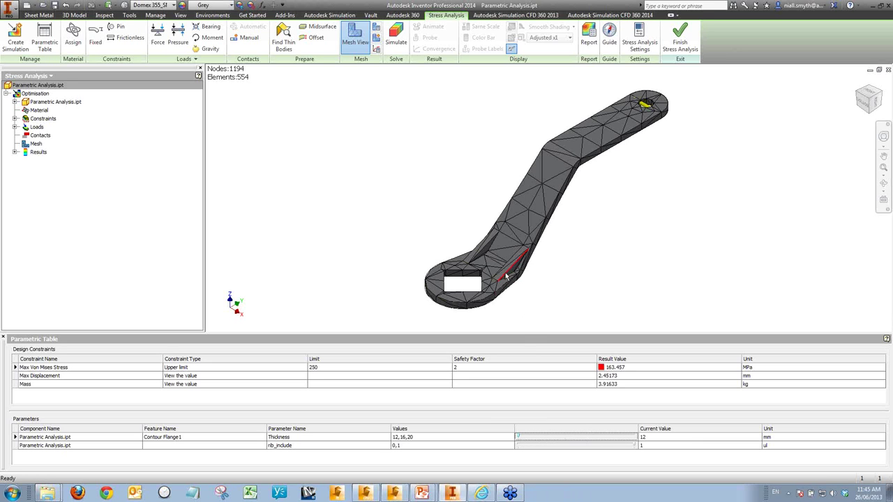
left_click(16, 152)
Display the bracket's Von Mises stress result from the browser's Results list
double_click(58, 161)
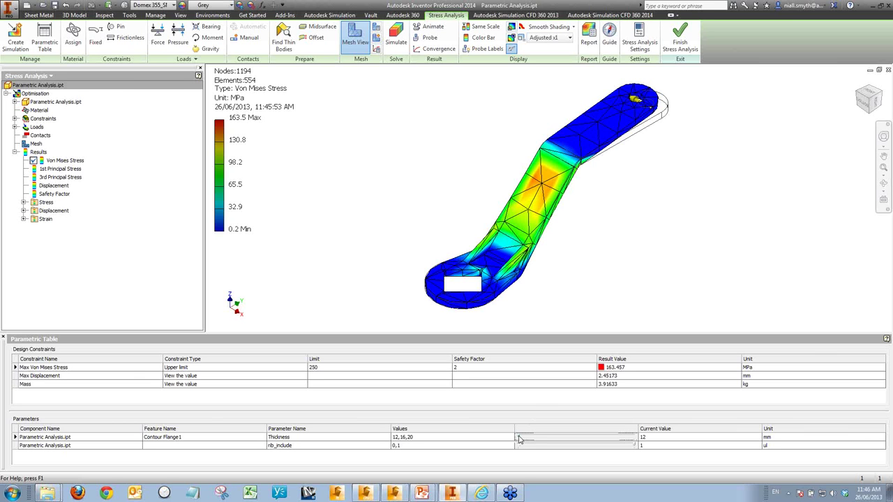
Set Thickness to 20 and rib_include to 0 in the Parametric Table, then select the Mass row
left_click_drag(536, 436, 623, 444)
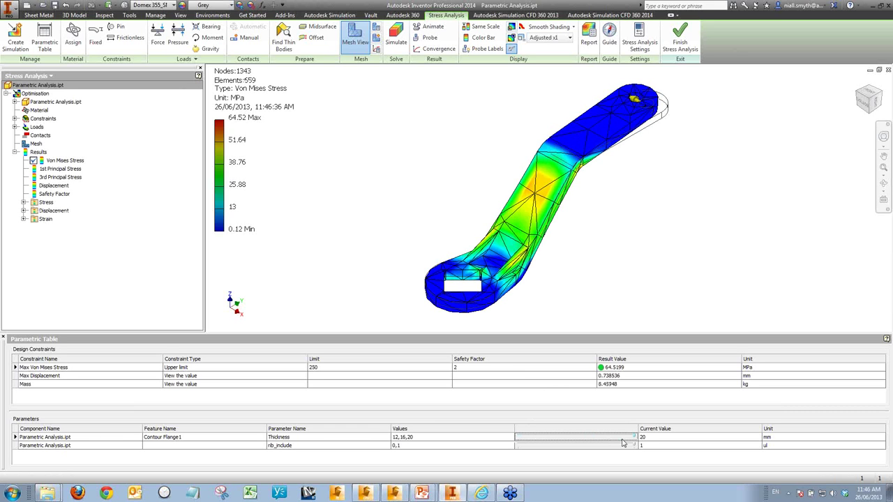
left_click_drag(635, 446, 518, 446)
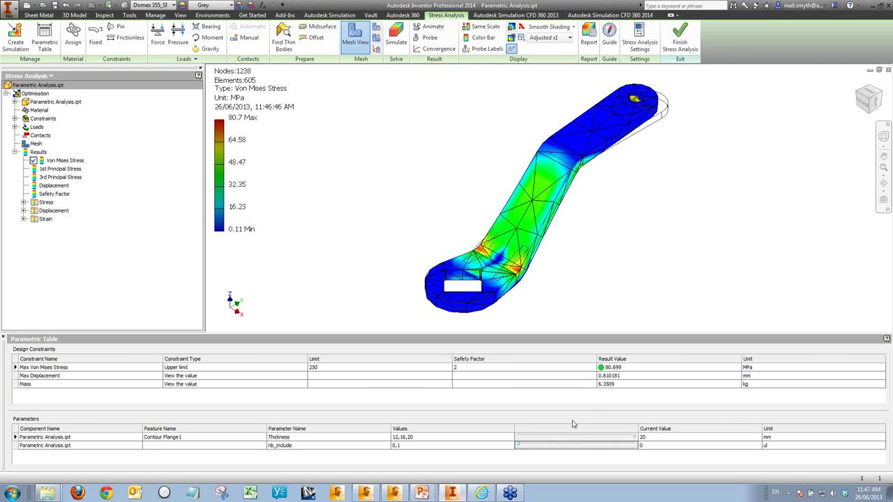
left_click(285, 383)
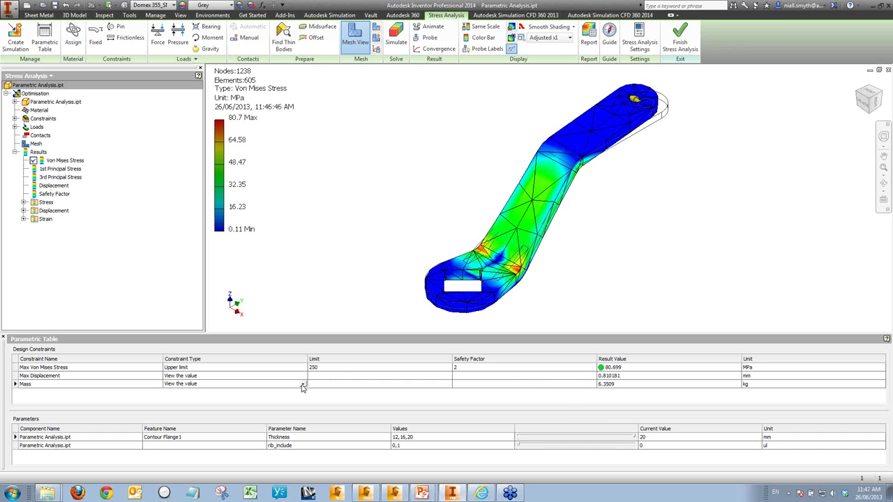
Make Mass a Minimize constraint, giving thickness 16 at 5.07818 kg, and close the part
left_click(302, 387)
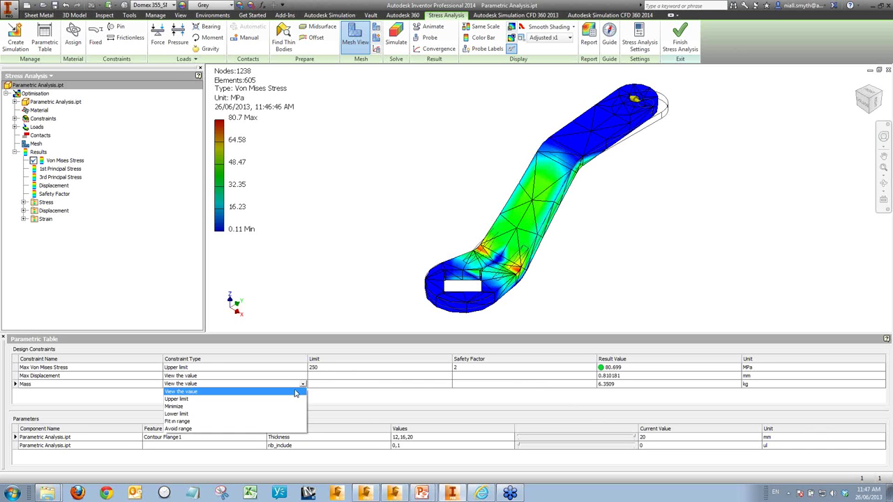
left_click(290, 406)
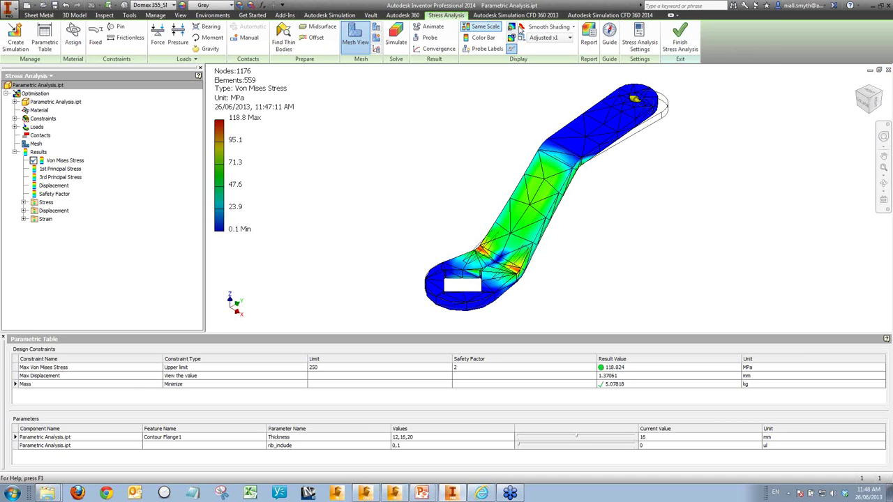
left_click(887, 70)
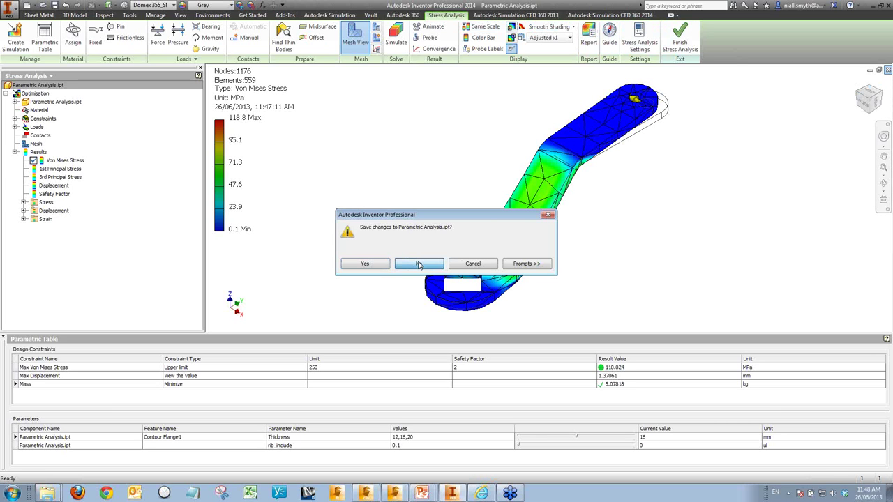
Discard changes to Parametric Analysis.ipt and open SignPost.iam from the Chapter7 folder
left_click(418, 265)
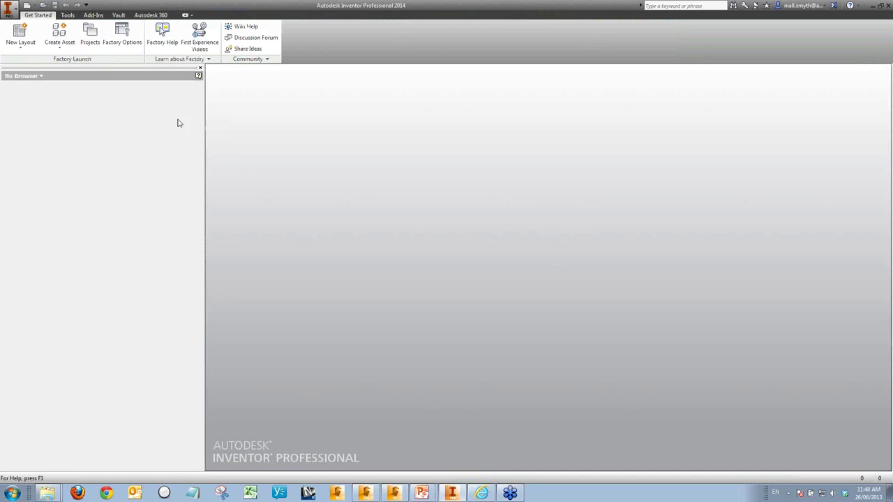
left_click(44, 6)
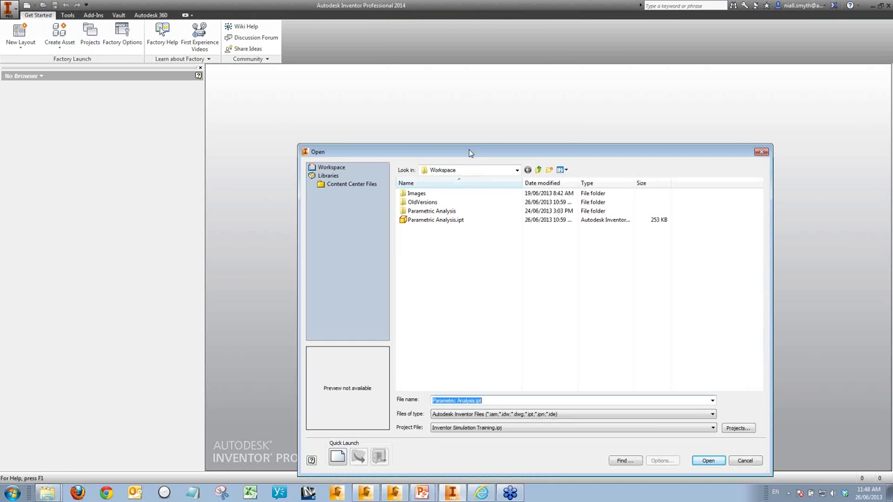
left_click(517, 170)
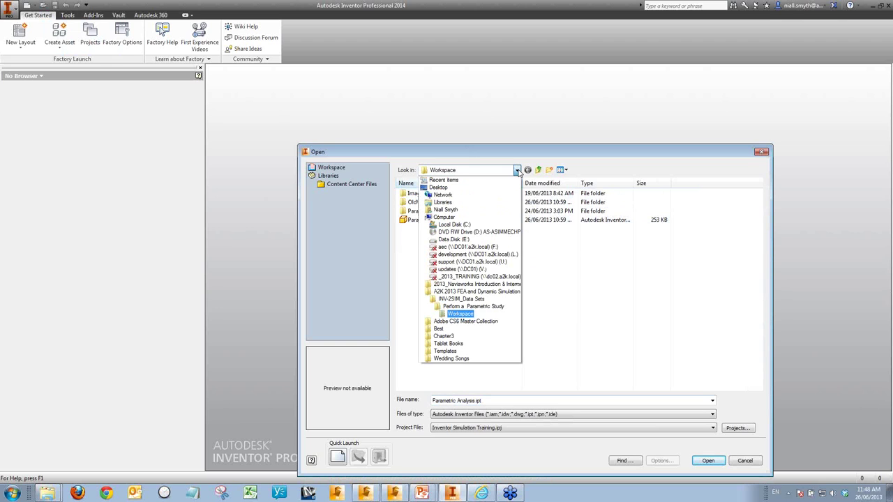
left_click(471, 291)
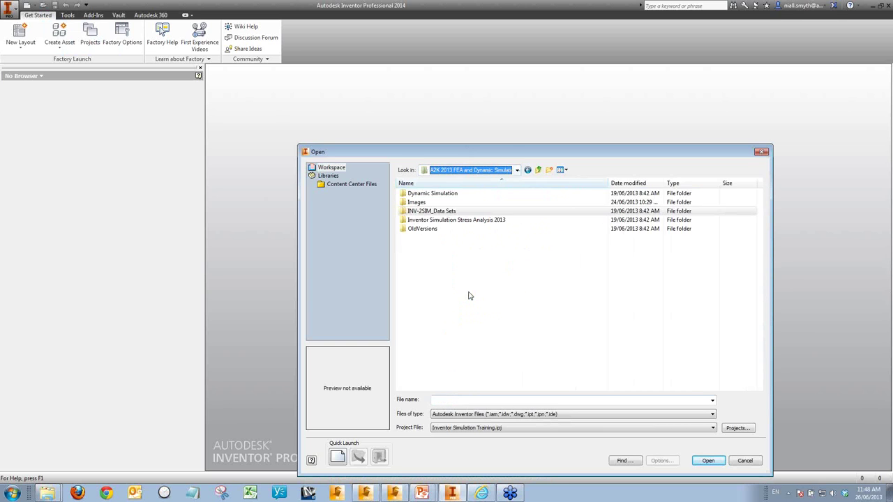
double_click(446, 222)
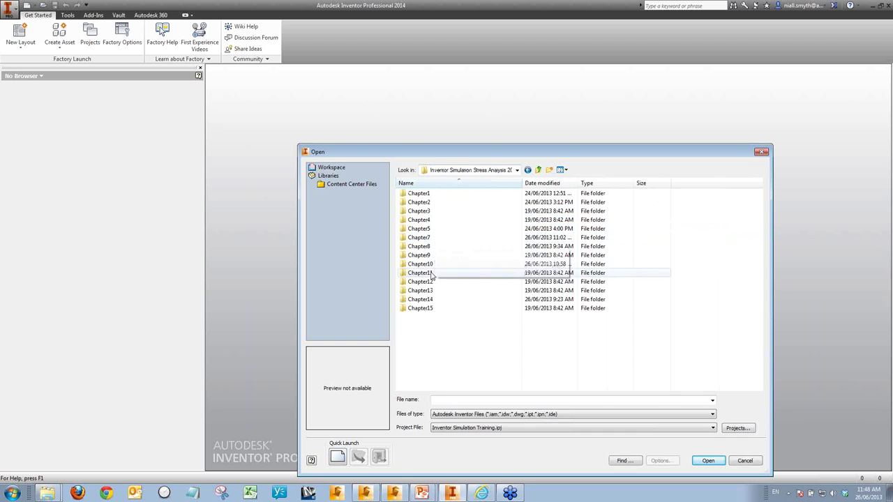
double_click(428, 237)
left_click(427, 232)
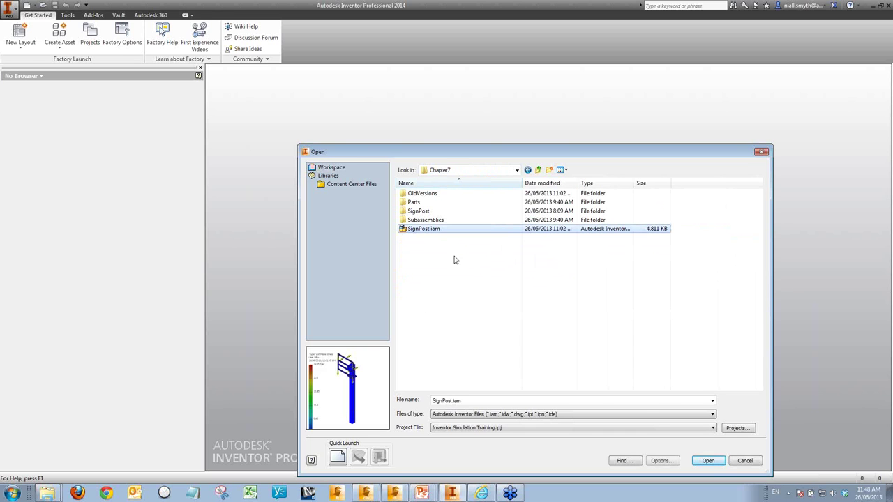
left_click(708, 460)
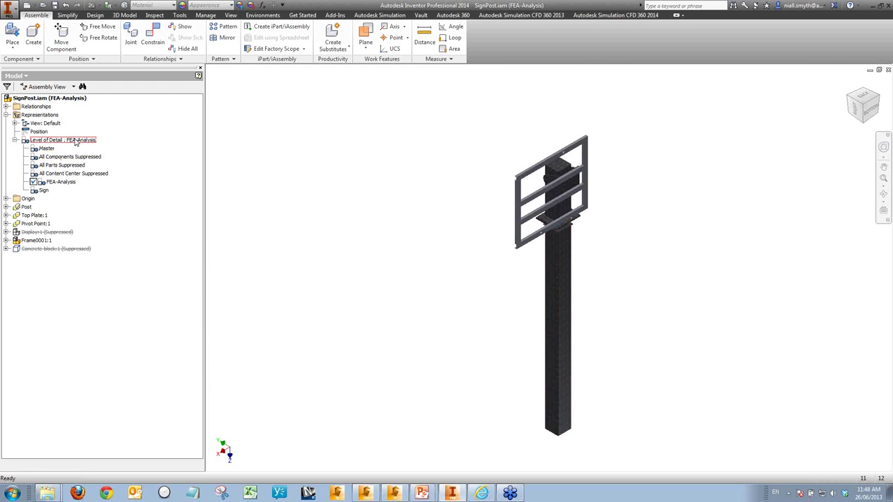
Enter the Stress Analysis environment for the sign post and display its 15090-node, 24930-element mesh
left_click(263, 14)
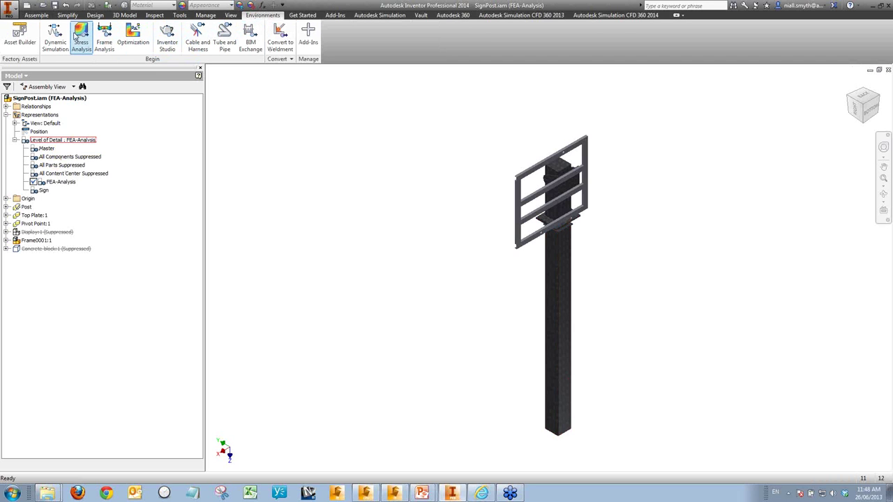
left_click(85, 35)
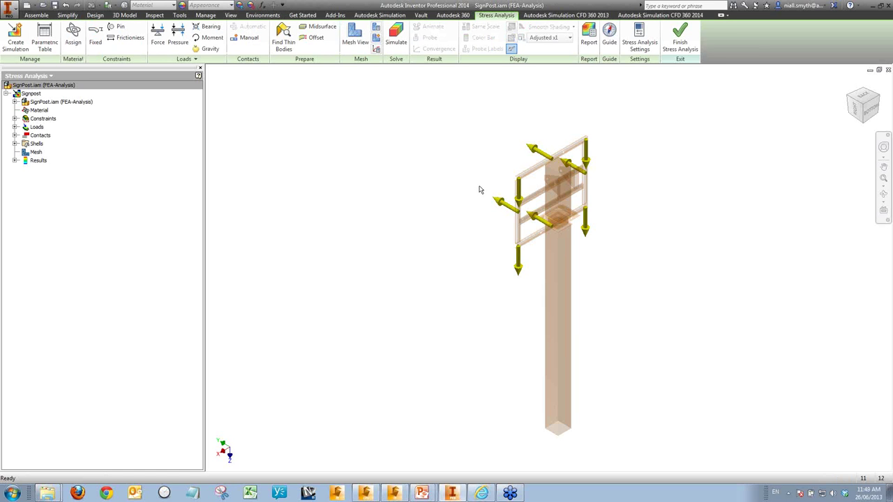
scroll(558, 157, "up", 5)
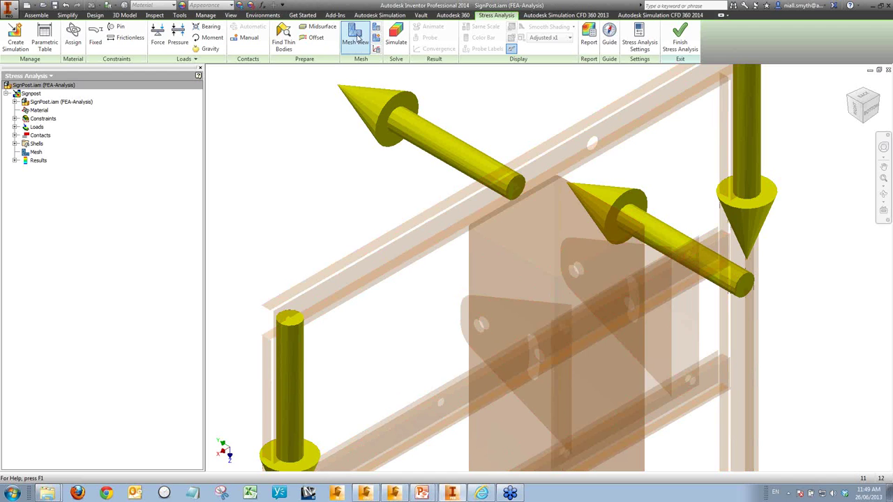
left_click(355, 36)
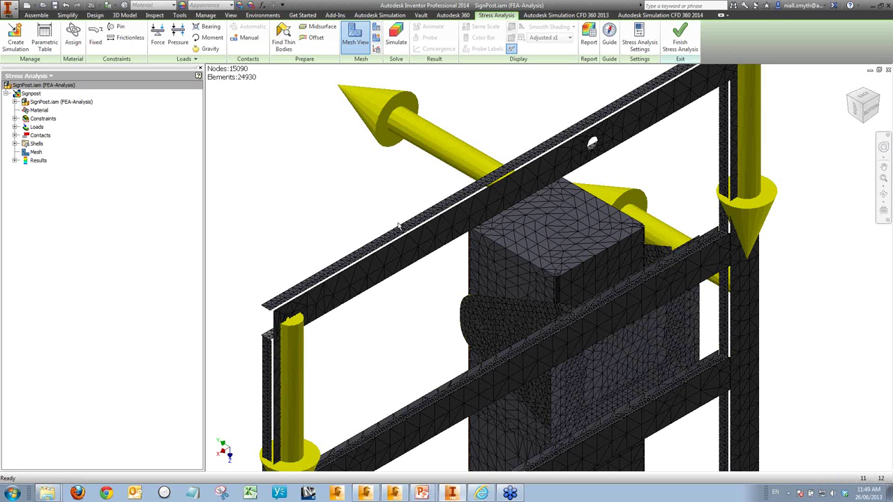
Display the signpost's Von Mises stress plot and reframe the sign
left_click(15, 160)
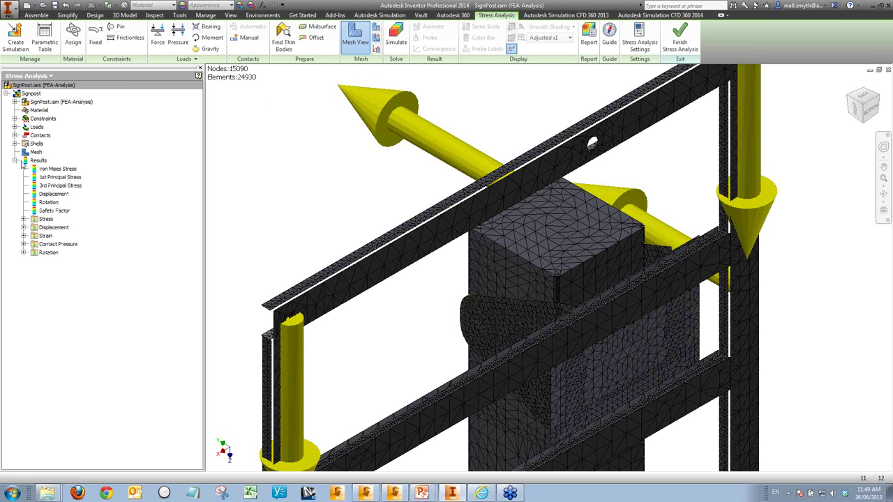
double_click(58, 169)
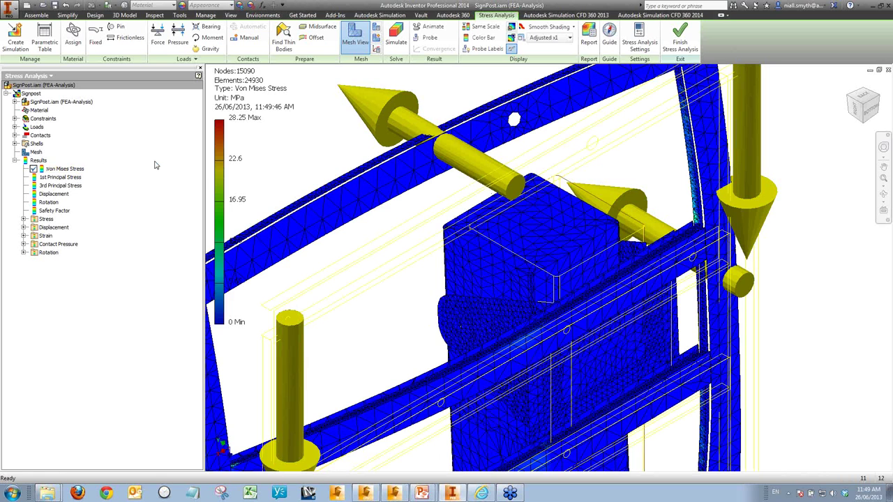
middle_click_drag(368, 217, 455, 214)
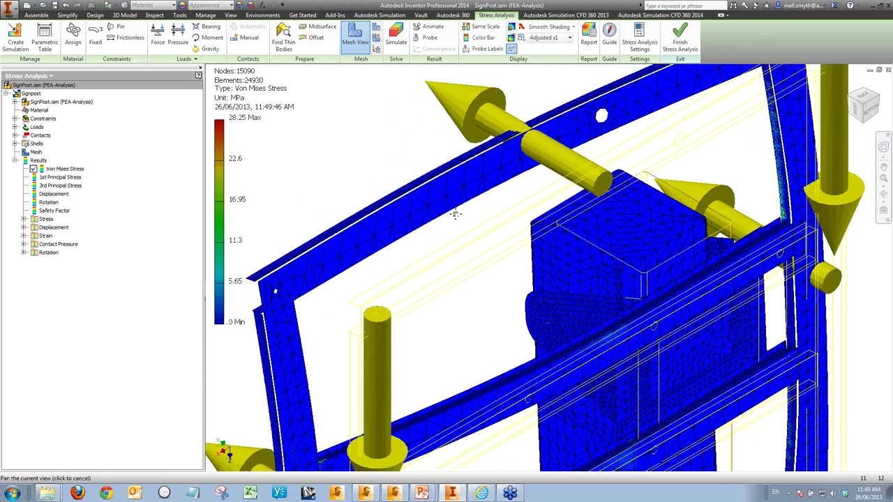
scroll(456, 217, "up", 2)
scroll(456, 217, "down", 5)
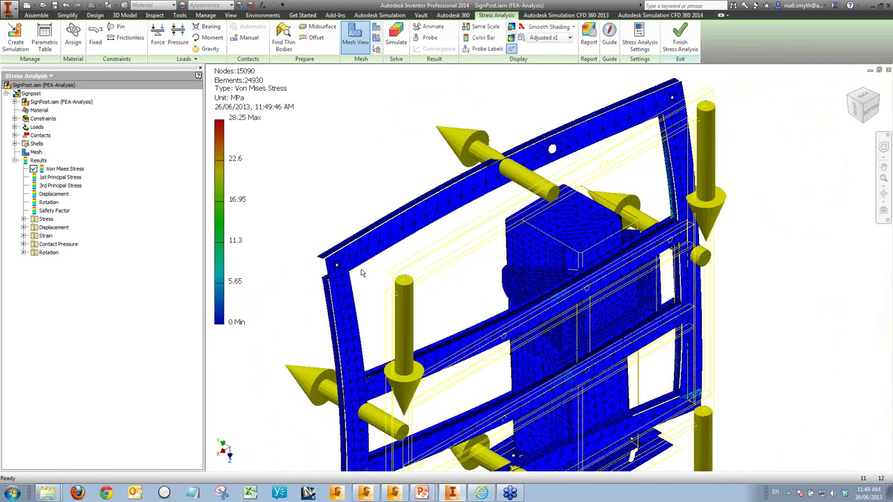
Switch the deformation scale to Actual and bring up Color Bar Settings
left_click(564, 37)
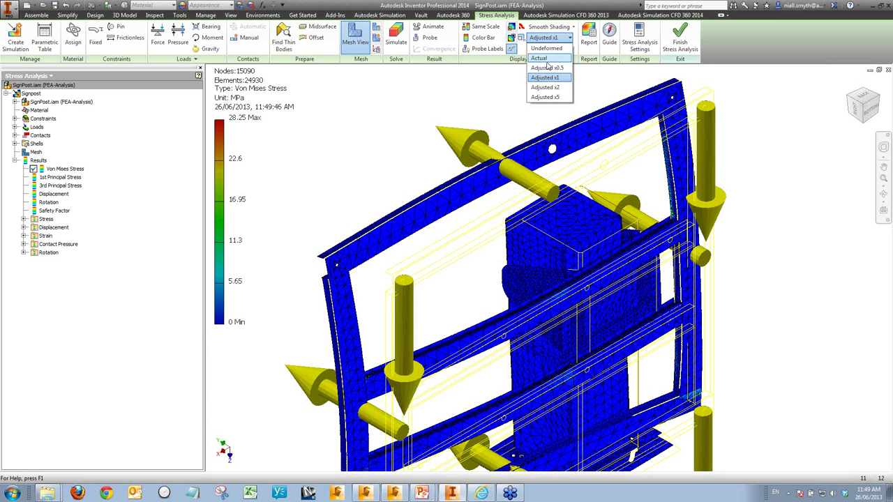
left_click(545, 59)
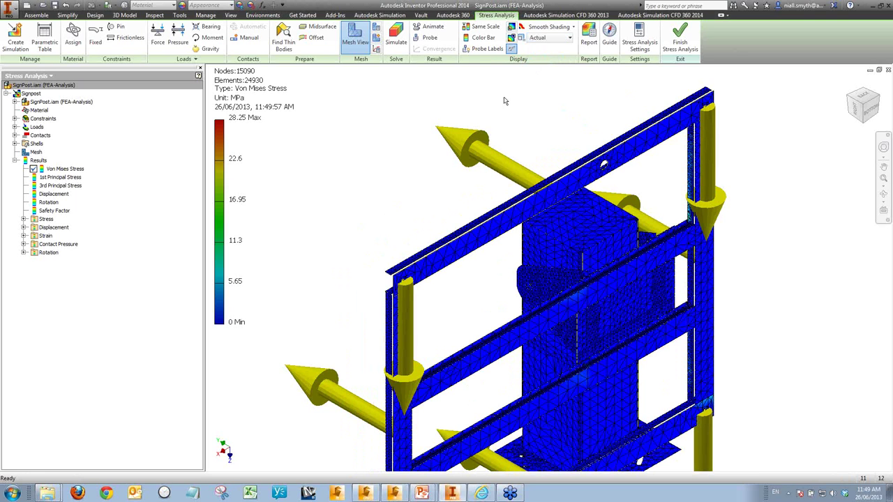
left_click(482, 38)
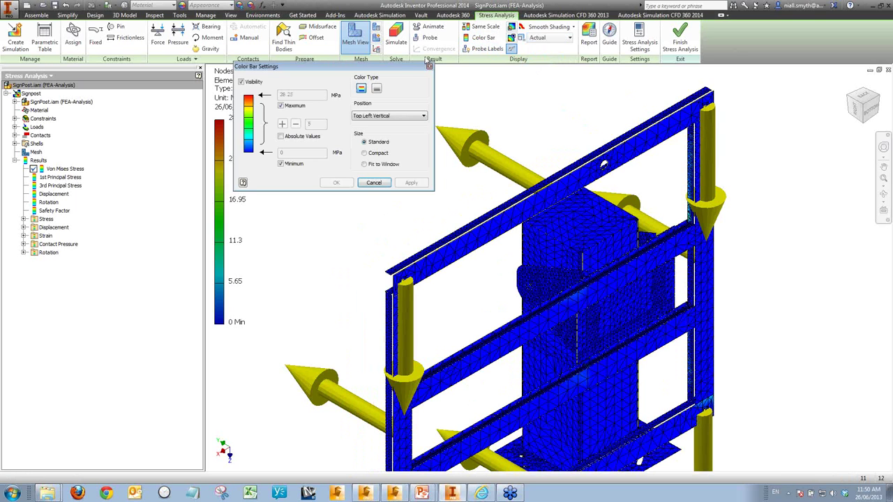
Set a custom 10 MPa maximum on the Von Mises colour legend and reframe the sign post
left_click(281, 105)
double_click(300, 97)
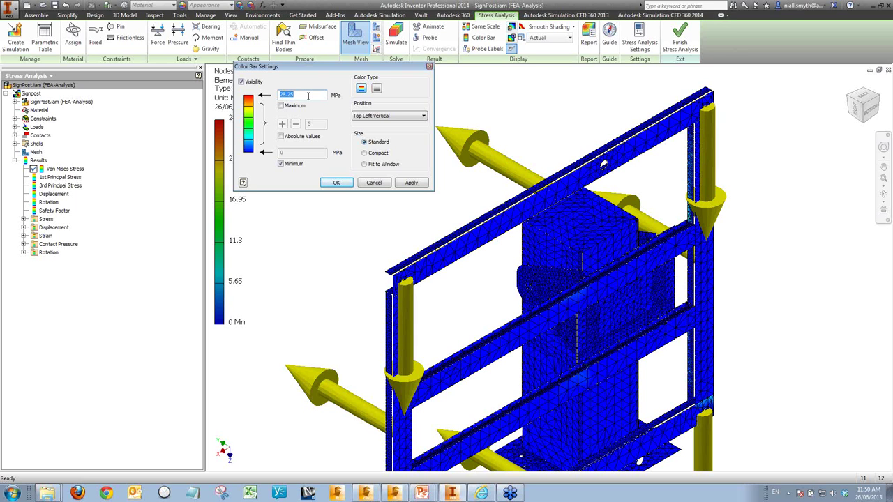
type("10")
left_click(336, 182)
middle_click_drag(425, 203, 378, 132)
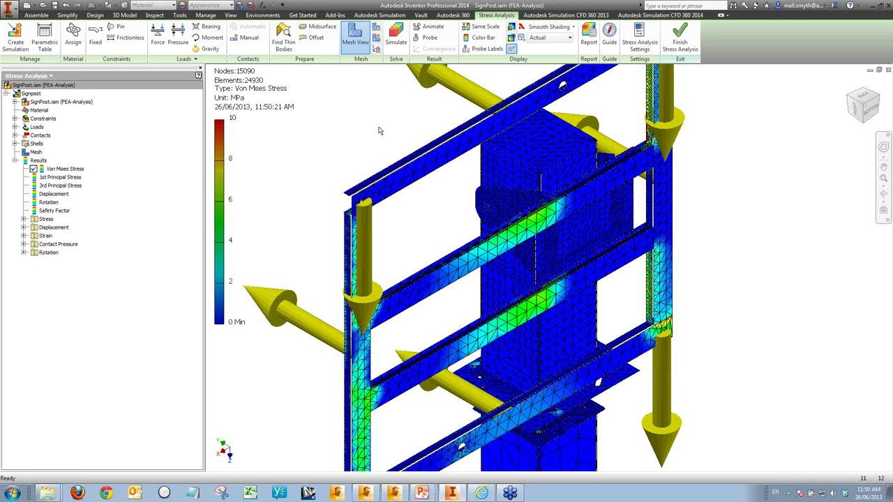
scroll(378, 131, "down", 3)
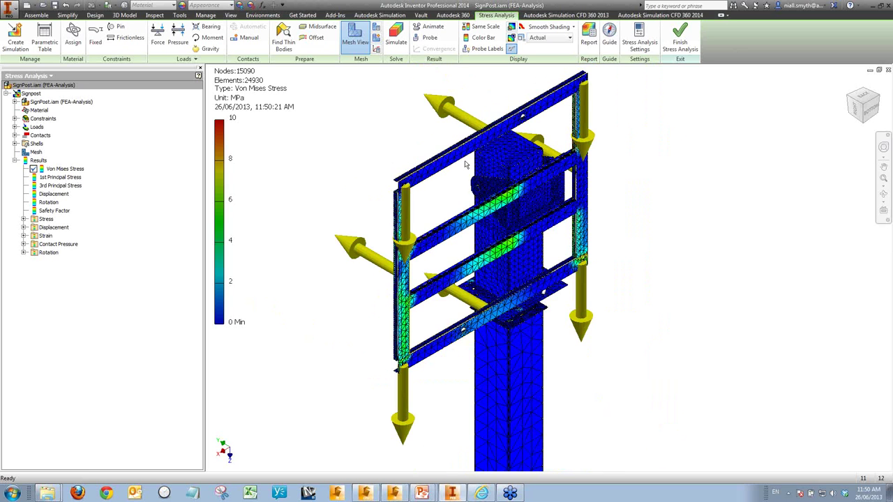
scroll(649, 193, "down", 3)
middle_click_drag(654, 195, 644, 207)
scroll(645, 206, "down", 2)
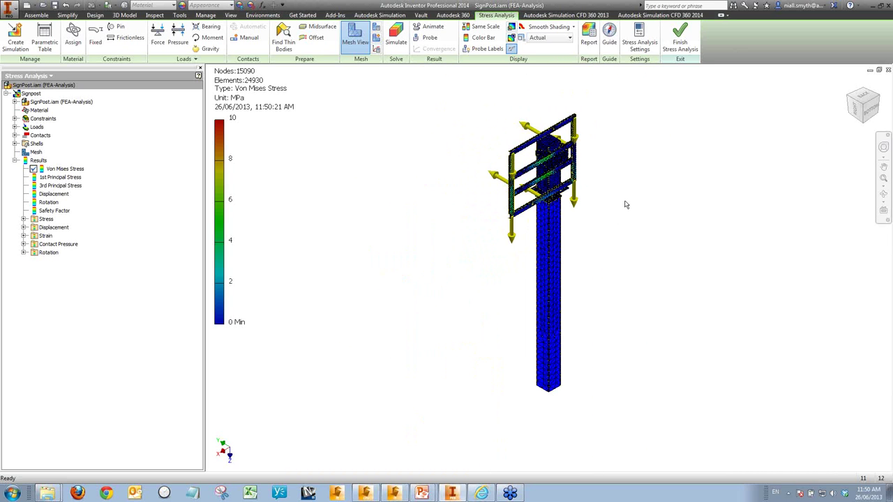
scroll(604, 190, "up", 2)
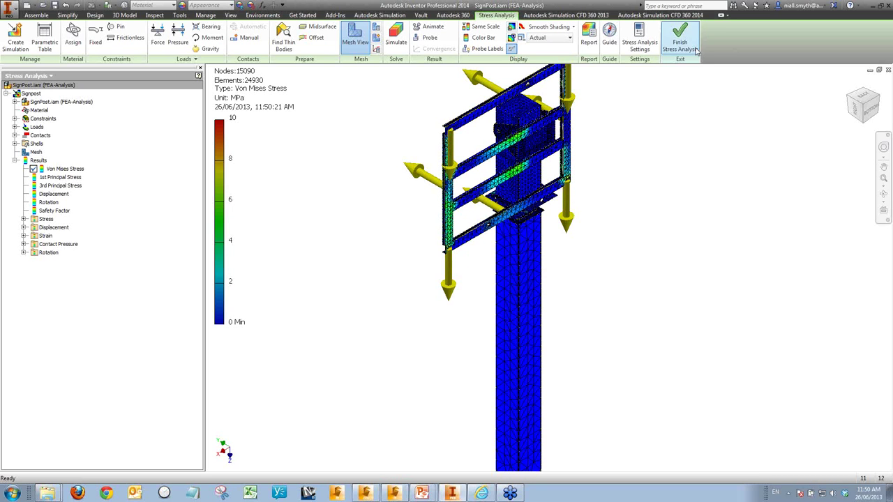
Discard SignPost.iam changes and open the Platform.iam stair platform assembly from Chapter14
left_click(887, 72)
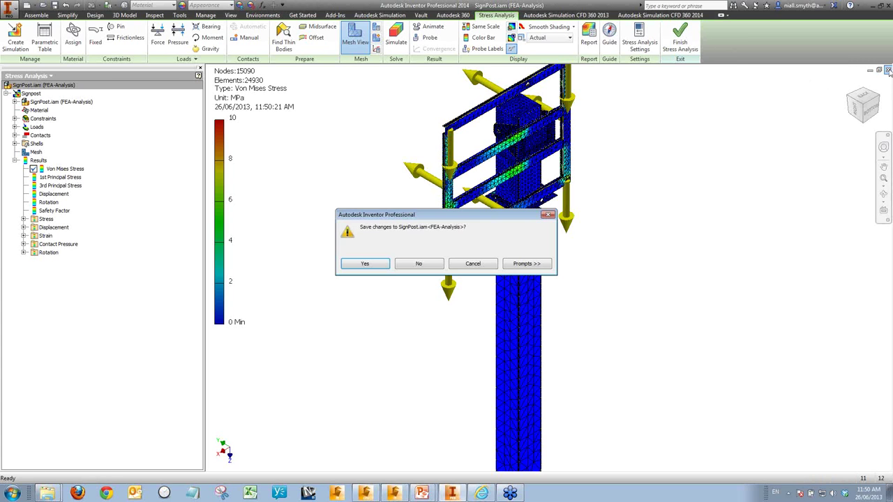
left_click(436, 266)
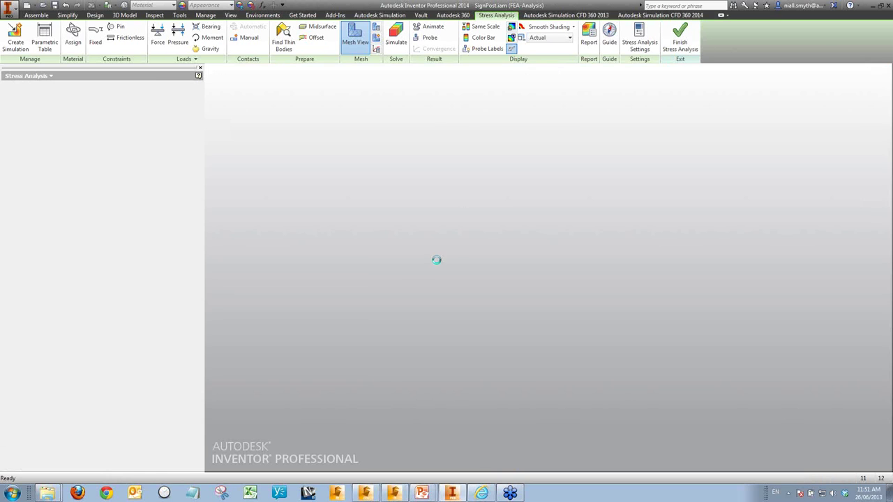
left_click(43, 6)
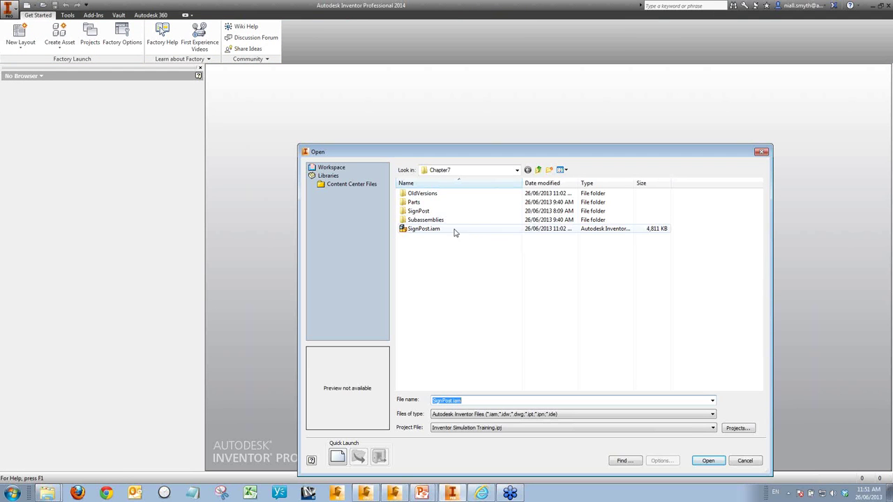
left_click(517, 170)
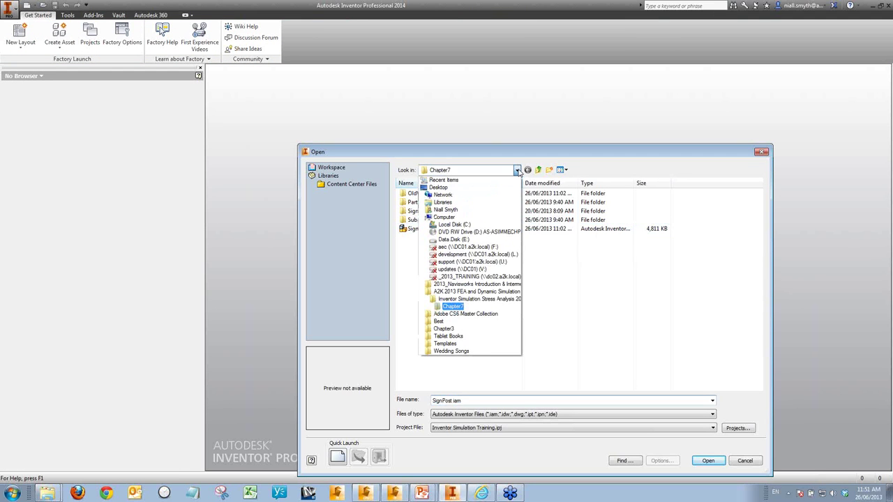
left_click(457, 299)
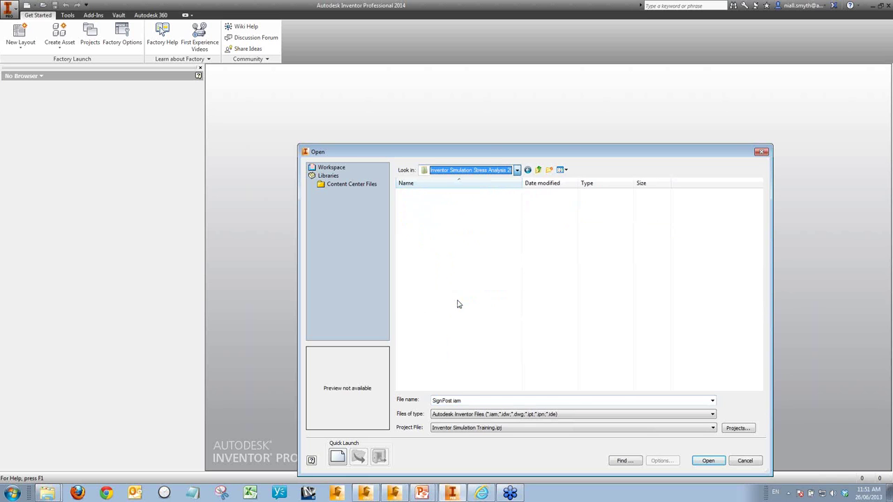
double_click(445, 301)
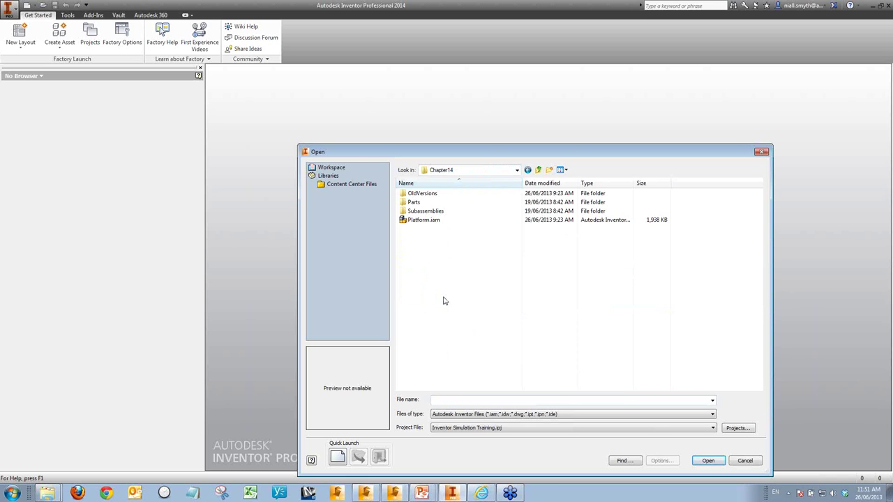
left_click(422, 220)
left_click(707, 461)
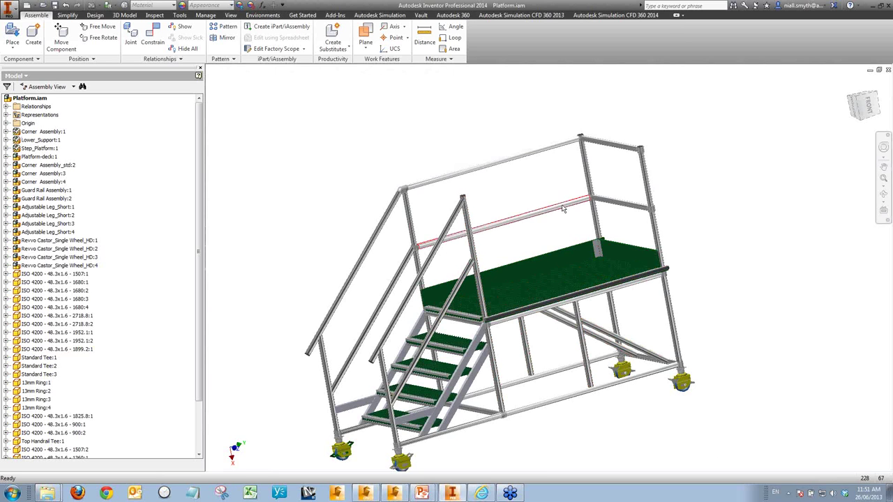
Start Frame Analysis on Platform.iam and zoom into the railing's 1.327 mm displacement plot
left_click(263, 16)
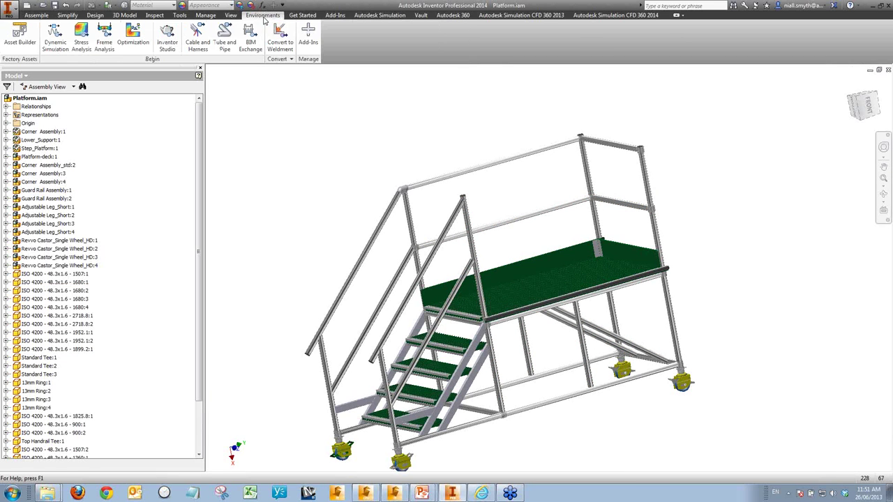
left_click(104, 38)
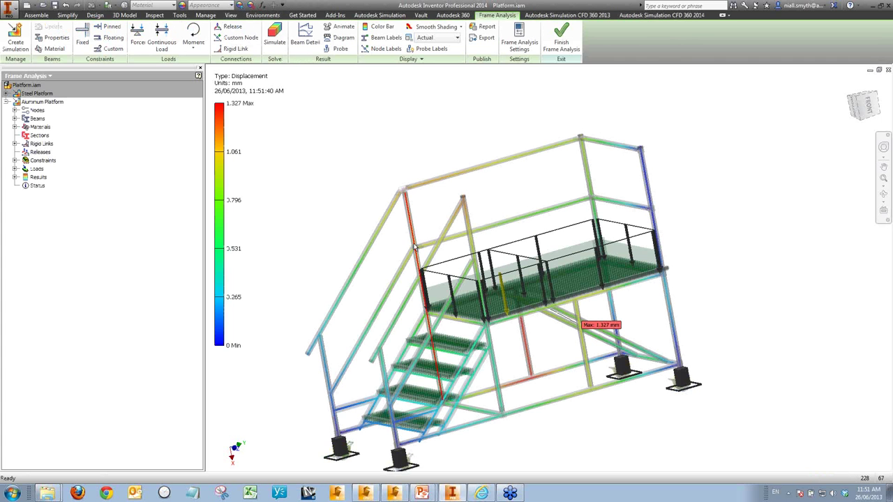
mouse_move(414, 246)
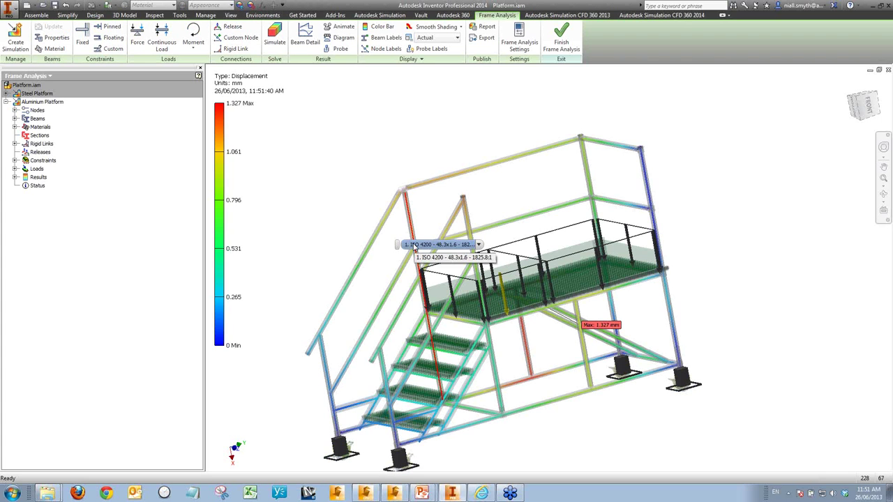
scroll(414, 190, "up", 5)
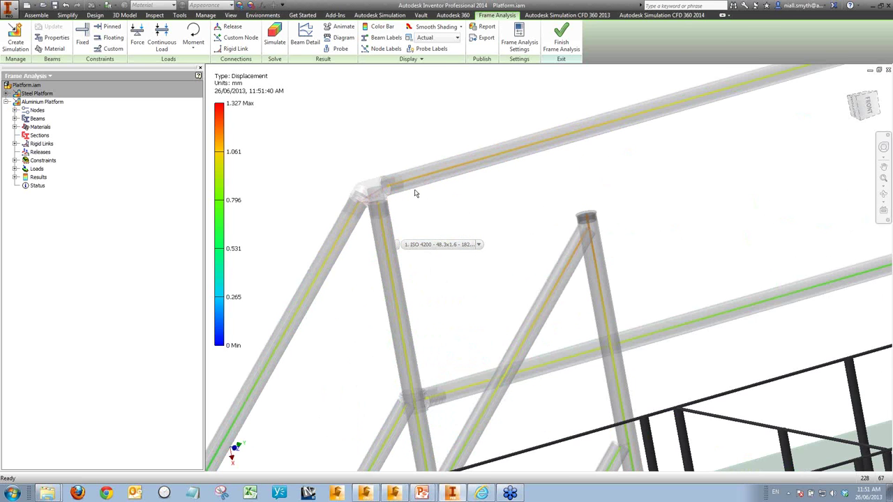
middle_click_drag(363, 255, 372, 237)
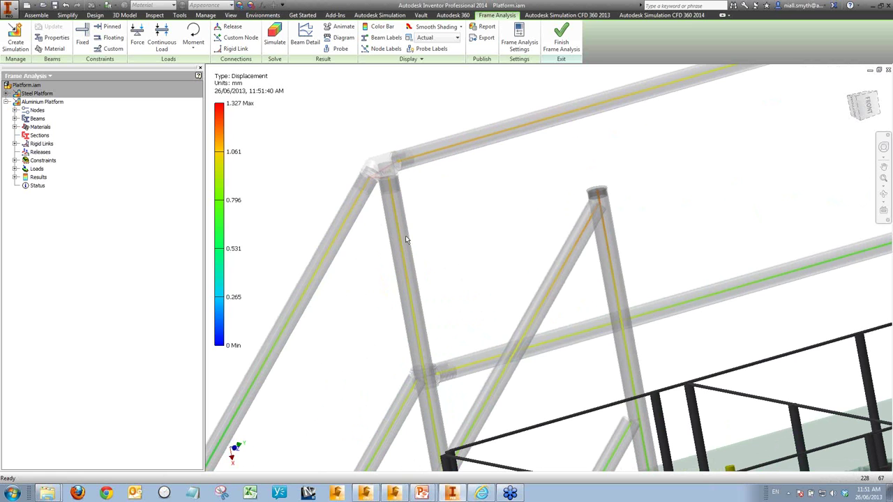
scroll(415, 242, "down", 5)
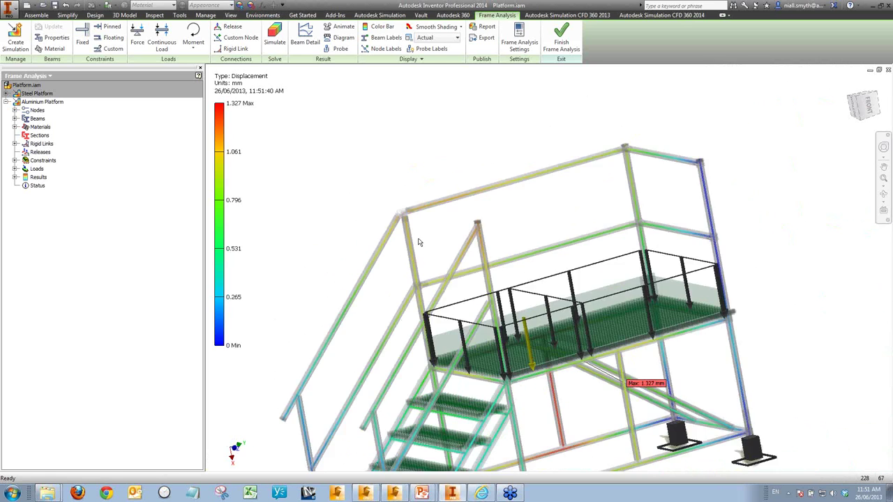
scroll(365, 315, "up", 2)
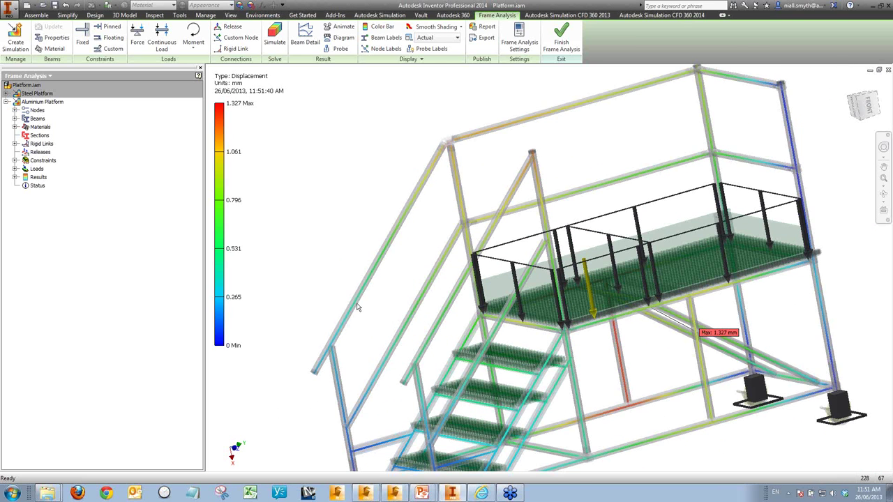
Set the original models to Invisible on the Beam Model tab of Frame Analysis Settings
left_click(525, 45)
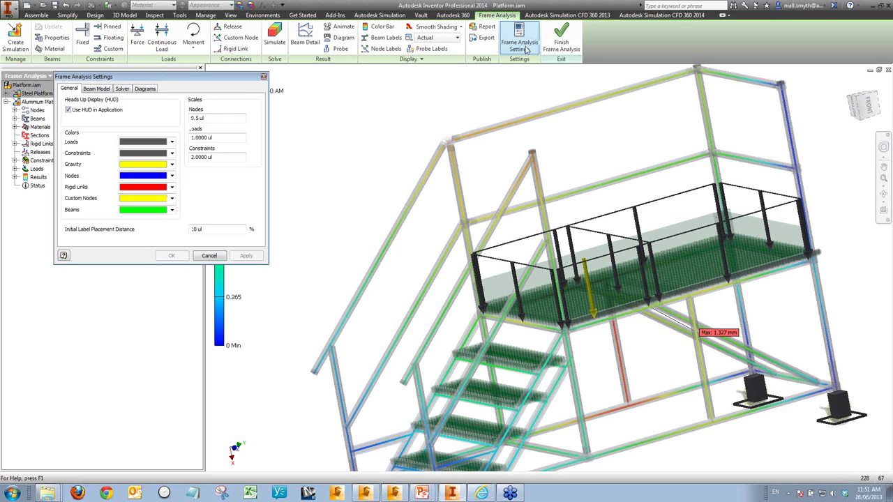
left_click(95, 88)
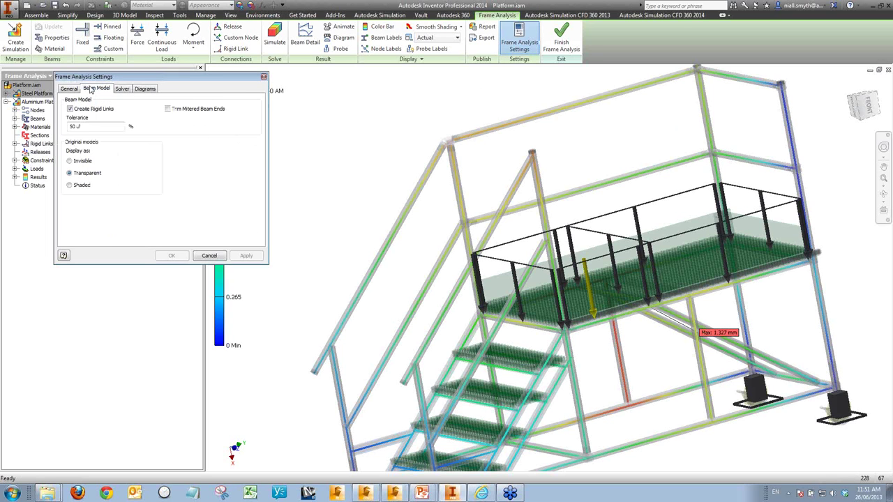
left_click(69, 161)
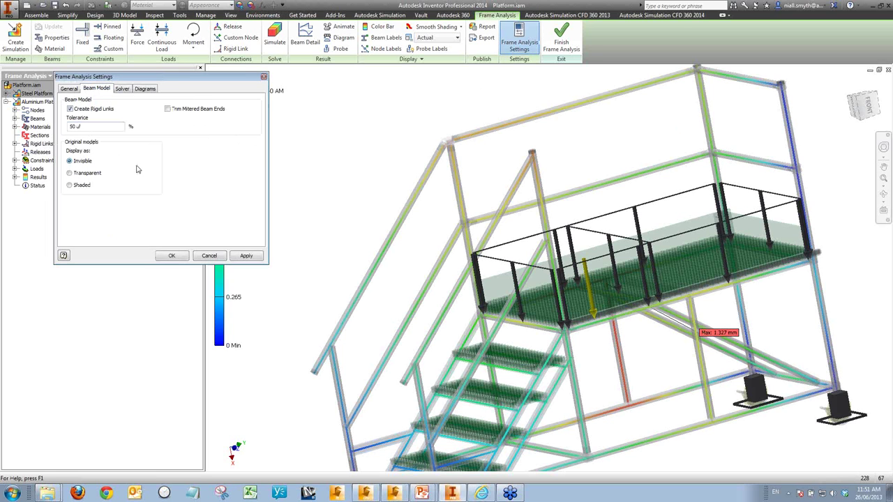
left_click(174, 255)
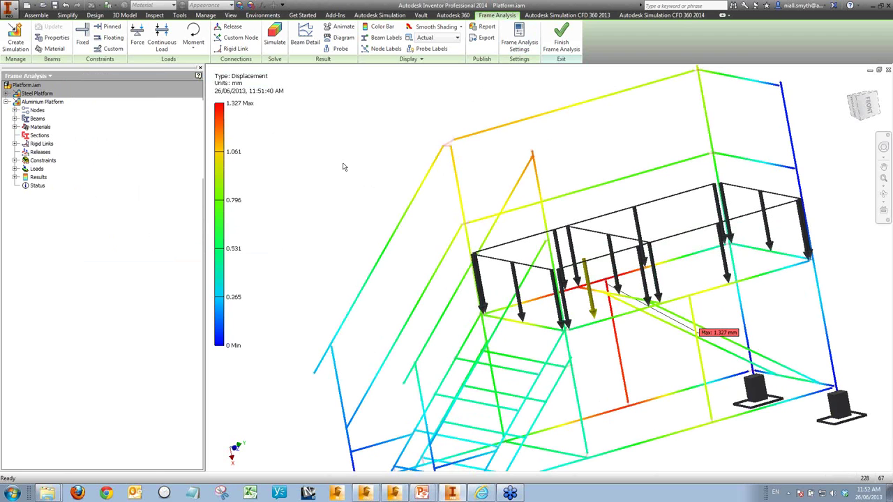
left_click(15, 177)
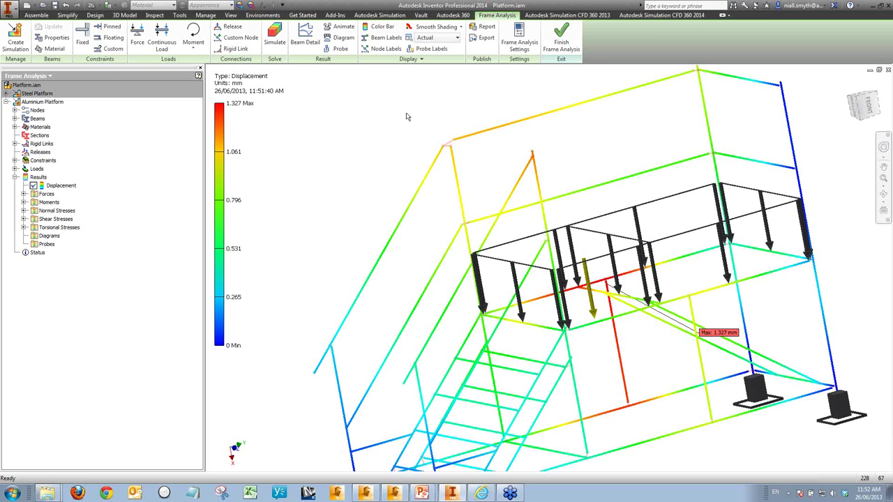
scroll(396, 156, "down", 3)
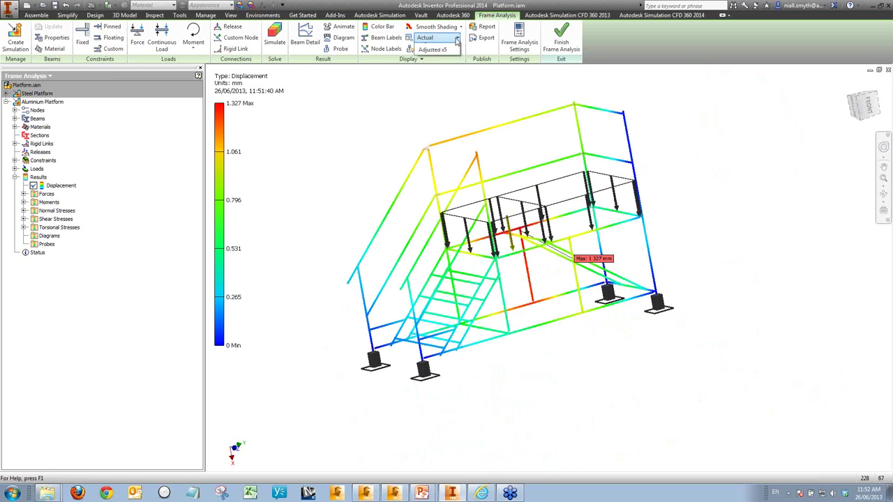
left_click(434, 38)
left_click(441, 67)
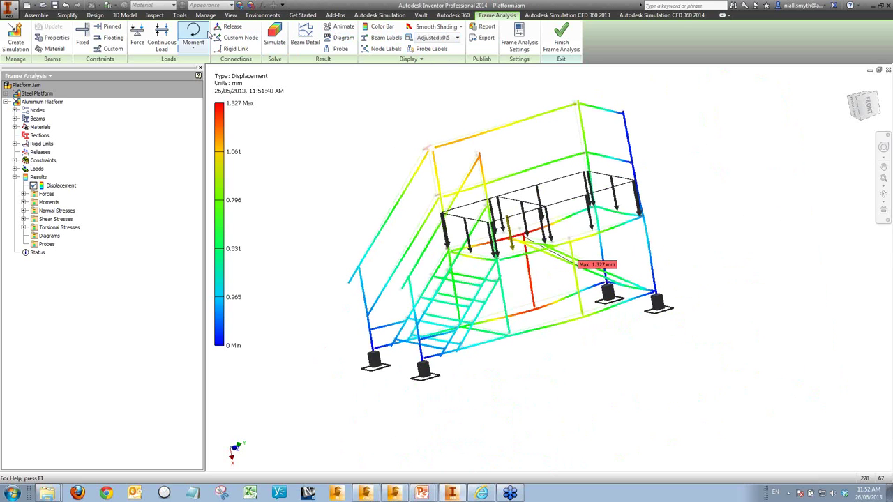
left_click(343, 27)
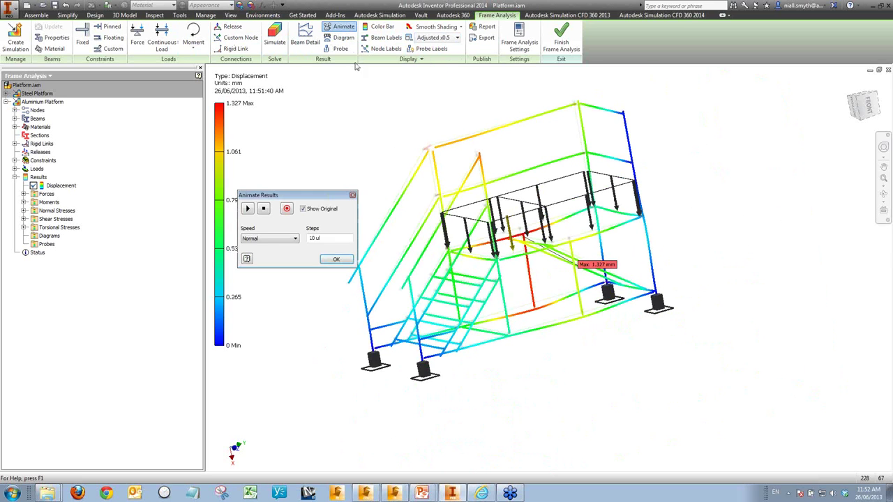
left_click(247, 209)
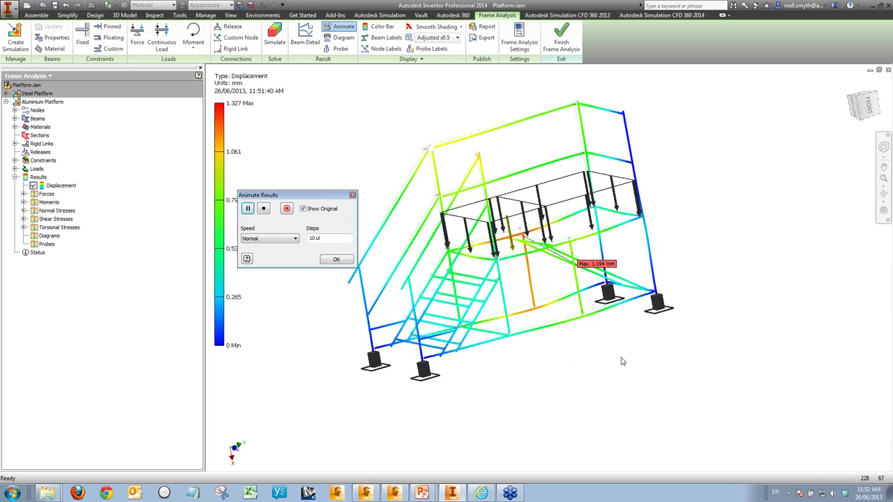
left_click(339, 260)
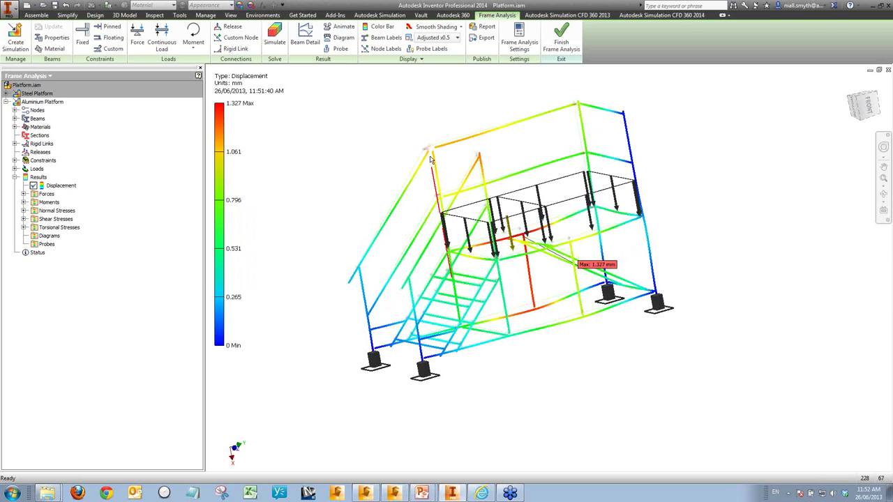
Activate the Steel Platform analysis results and show the deformation at Actual scale
left_click(62, 103)
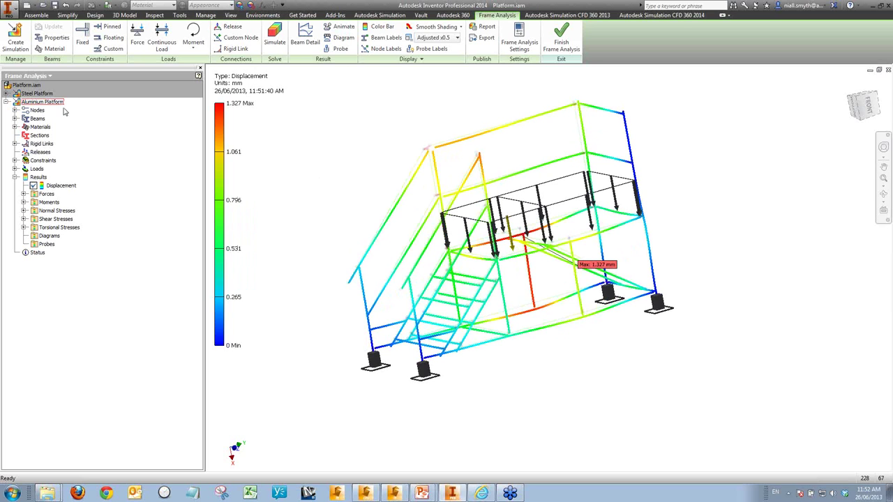
left_click(33, 94)
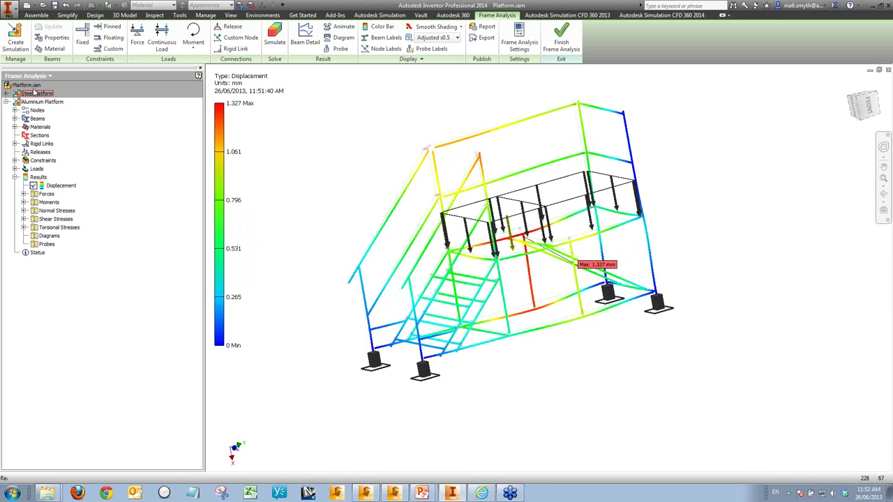
double_click(22, 94)
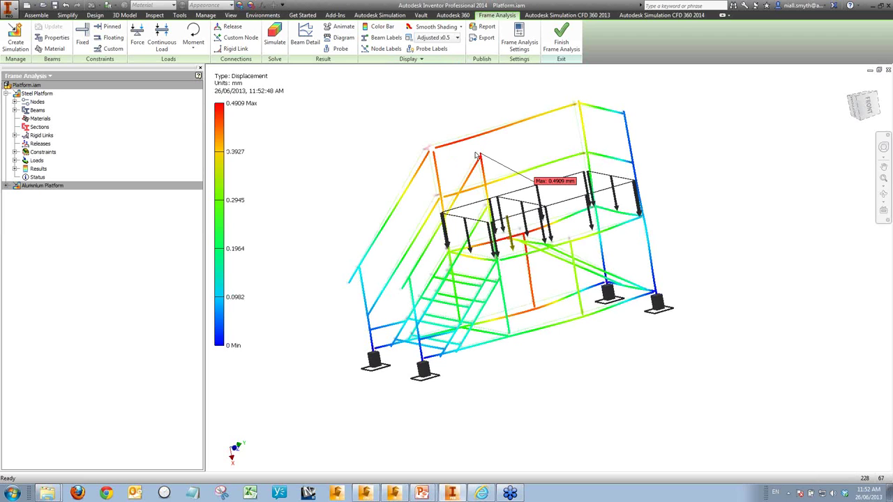
left_click(449, 38)
left_click(426, 58)
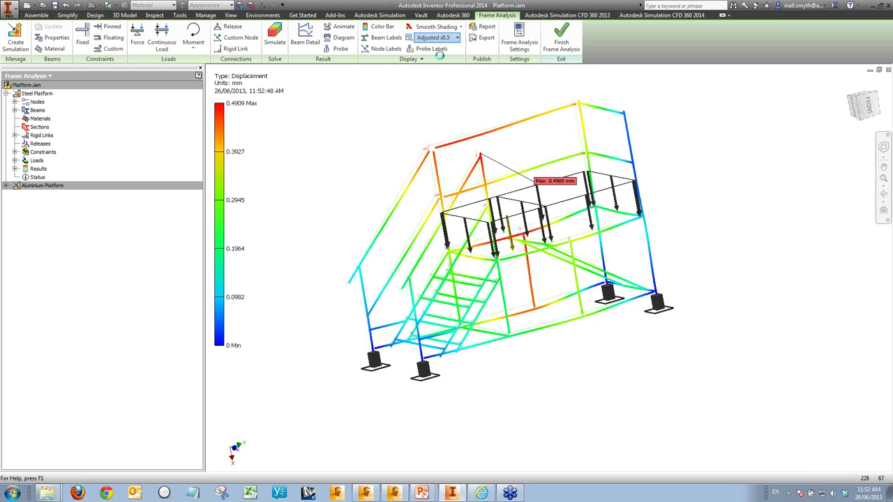
Set the Frame Analysis Beam Model setting to draw the original models Transparent
left_click(519, 38)
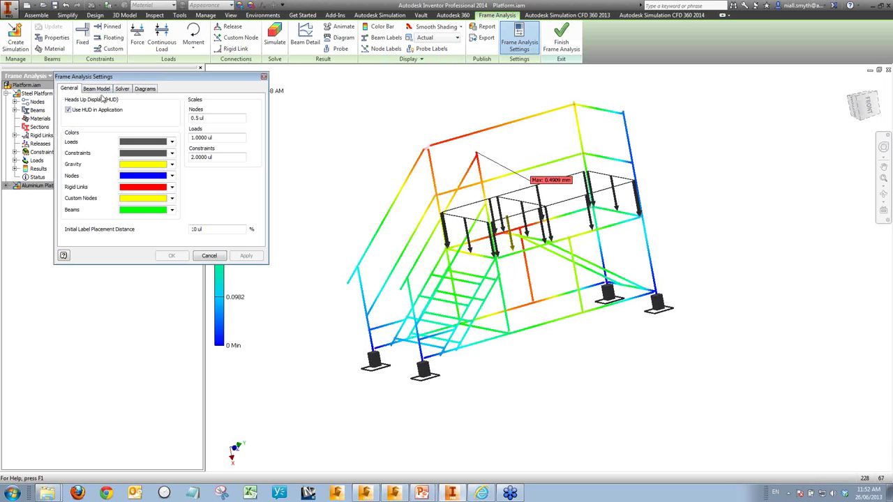
left_click(101, 93)
left_click(69, 173)
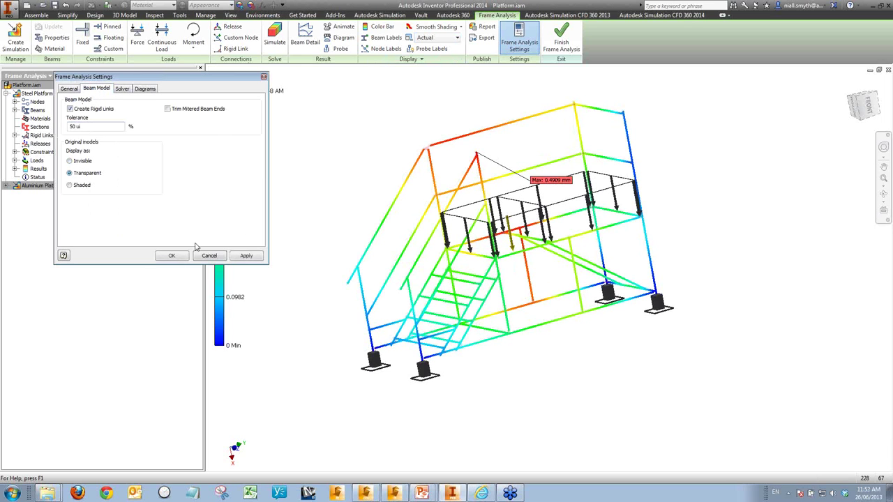
left_click(171, 256)
scroll(470, 152, "down", 5)
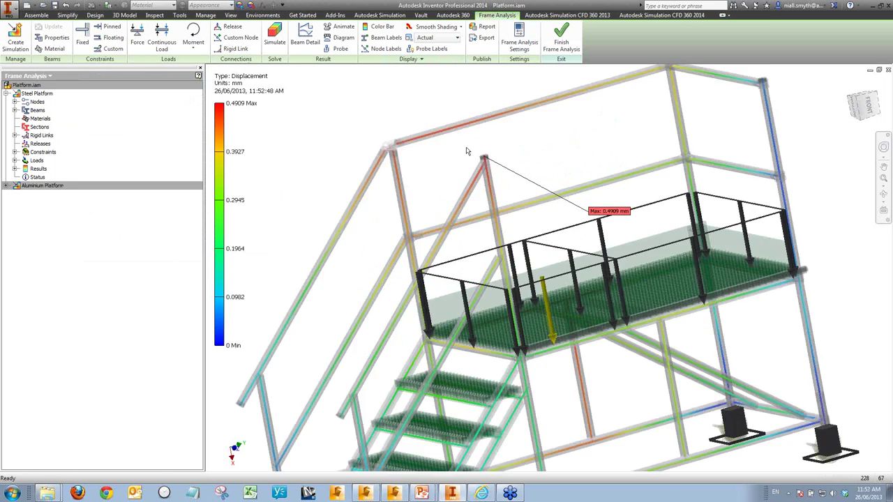
scroll(429, 198, "down", 6)
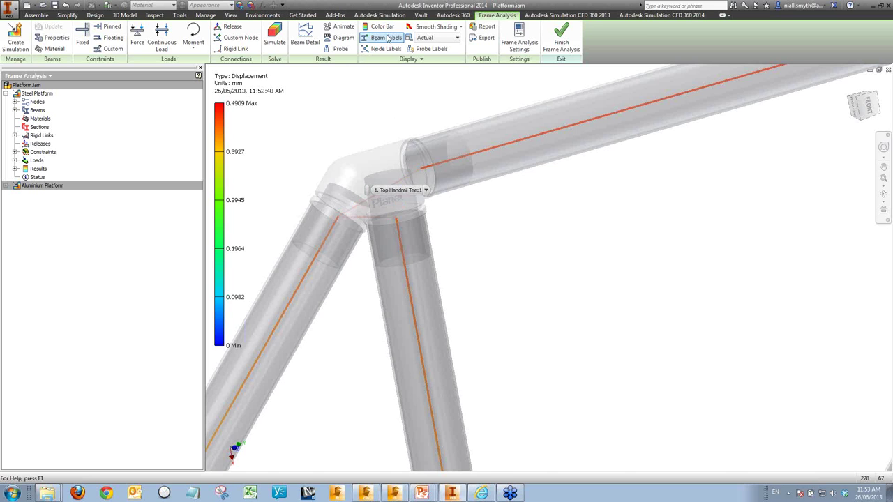
scroll(383, 193, "down", 5)
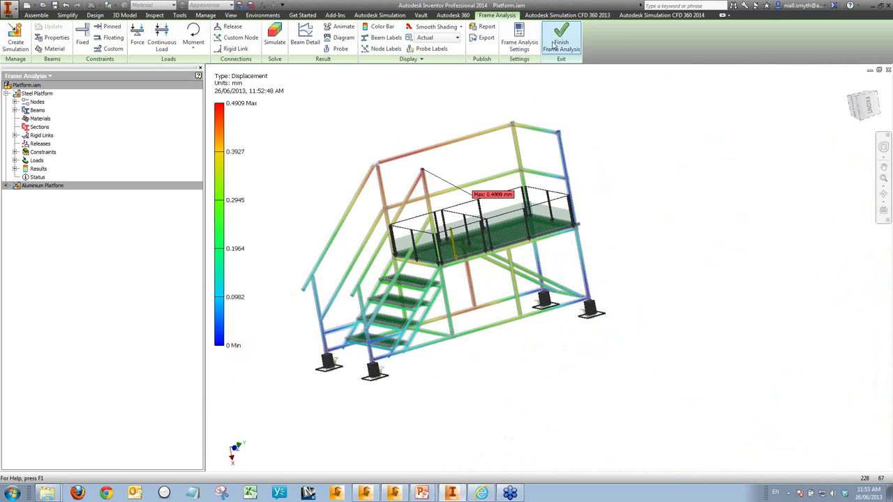
Close Platform.iam without saving and cancel the Open dialog, leaving the Get Started screen
left_click(888, 70)
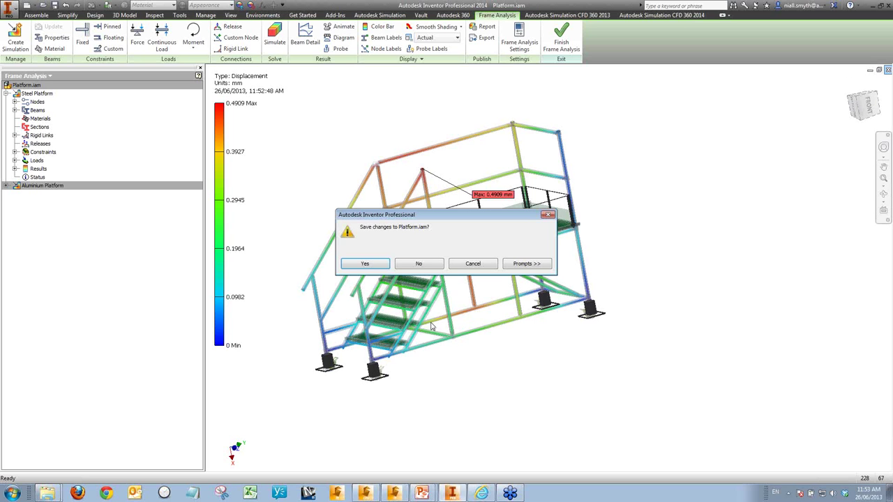
left_click(418, 264)
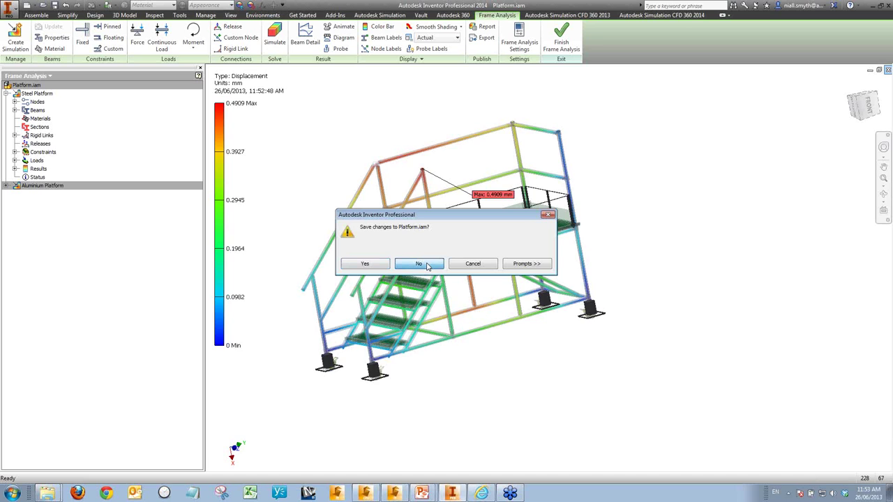
left_click(419, 264)
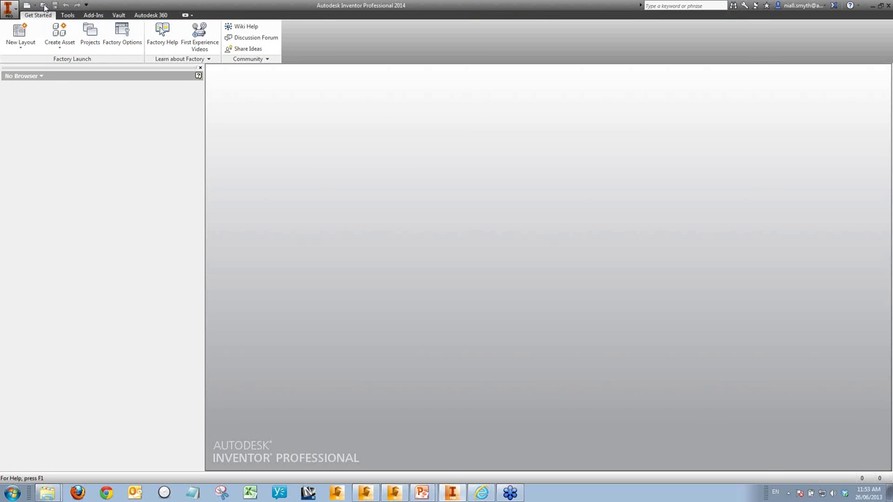
key("ctrl+o")
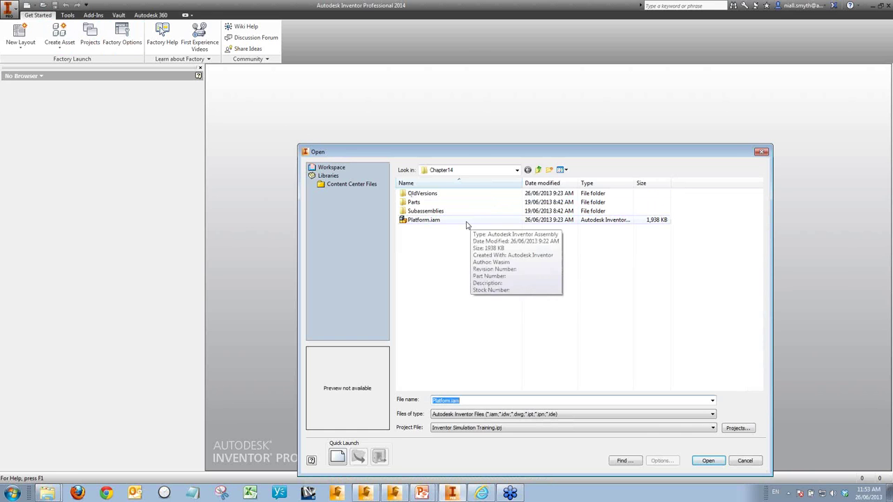
left_click(760, 152)
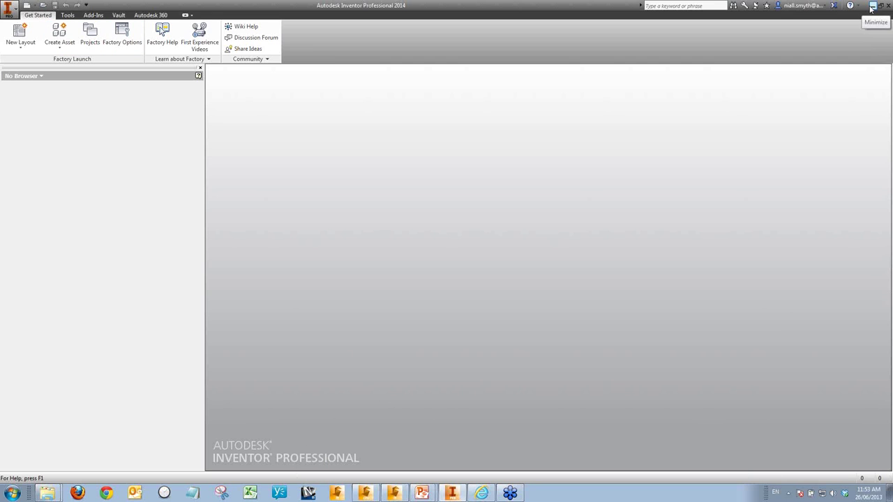
Switch toward Autodesk Simulation Mechanical with Alt+Tab
key("alt+Tab")
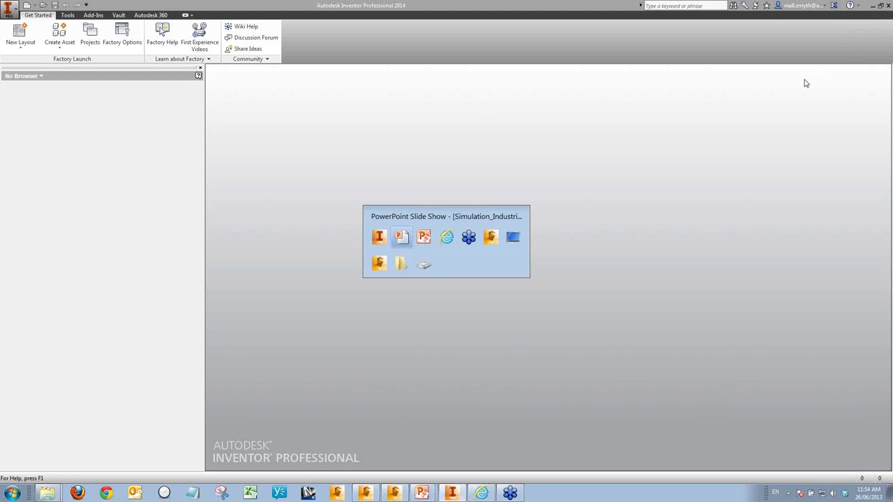
key("Tab")
key("Tab")
key("Tab")
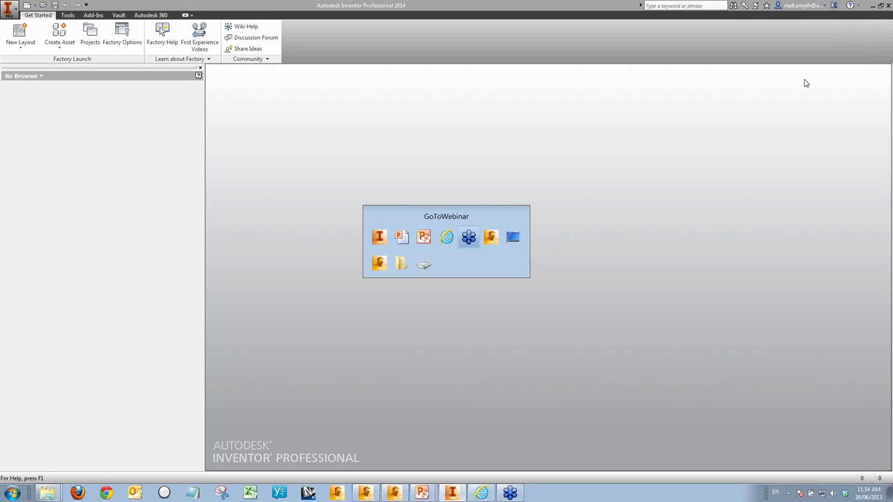
key("Tab")
key("Tab")
Land on the Autodesk Simulation Mechanical 360 window in the Alt+Tab switcher
key("shift+Tab")
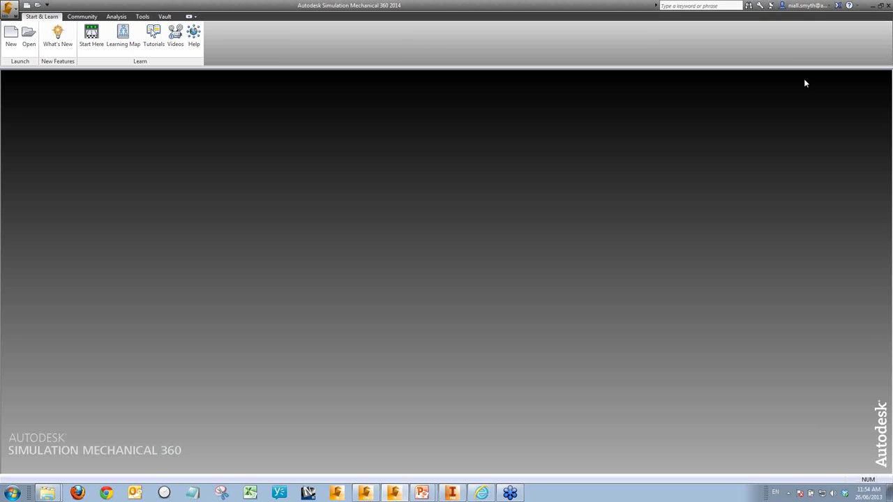
Browse to the Models folder and open the Link Fatigue.fem model
left_click(30, 46)
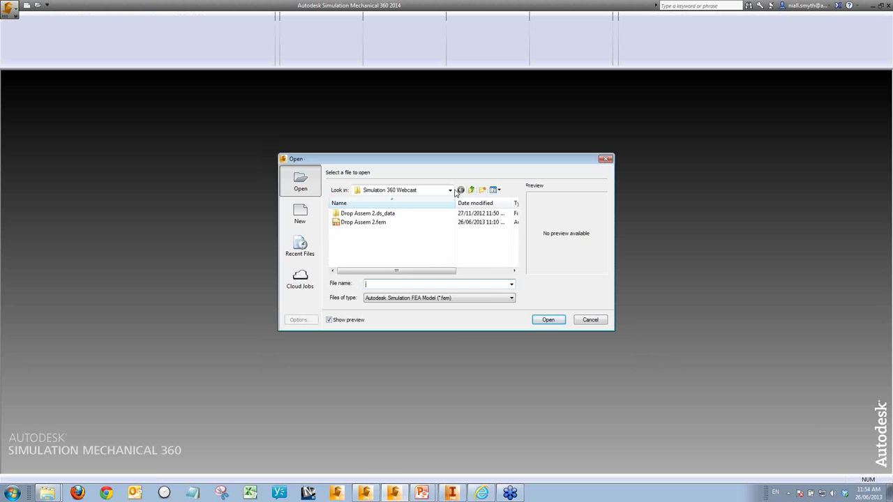
left_click(452, 193)
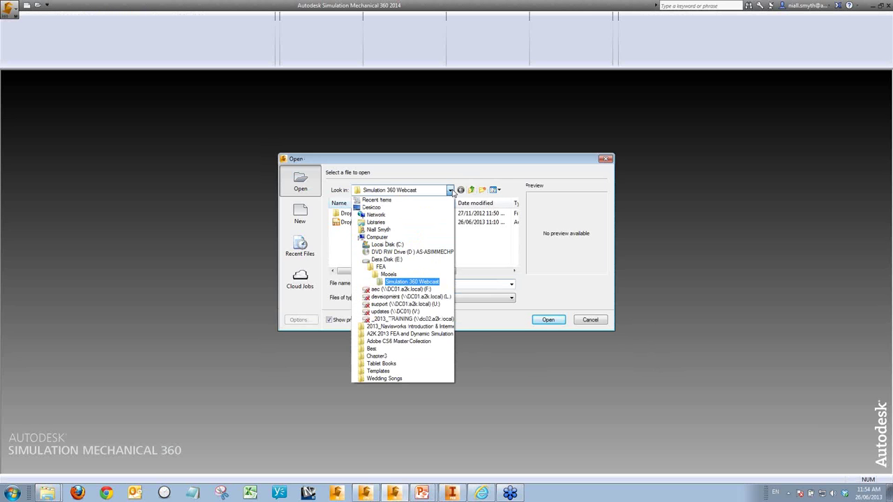
left_click(391, 278)
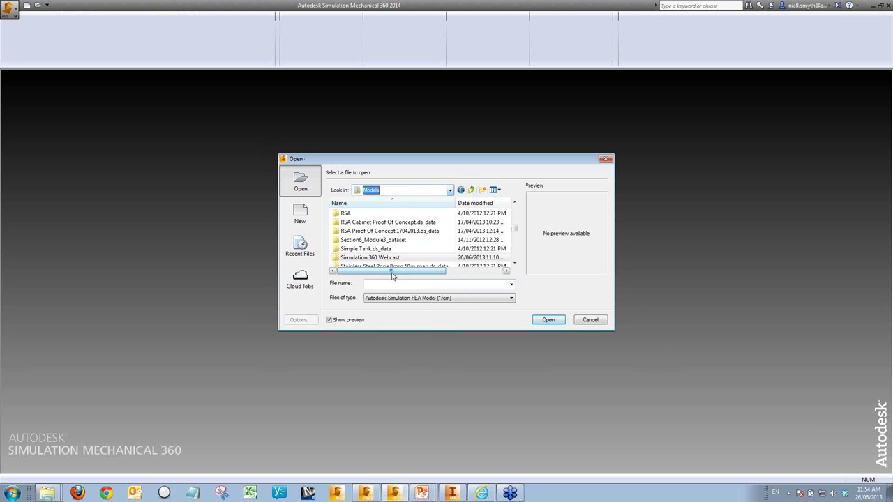
left_click(514, 263)
left_click(514, 264)
left_click_drag(515, 264, 515, 264)
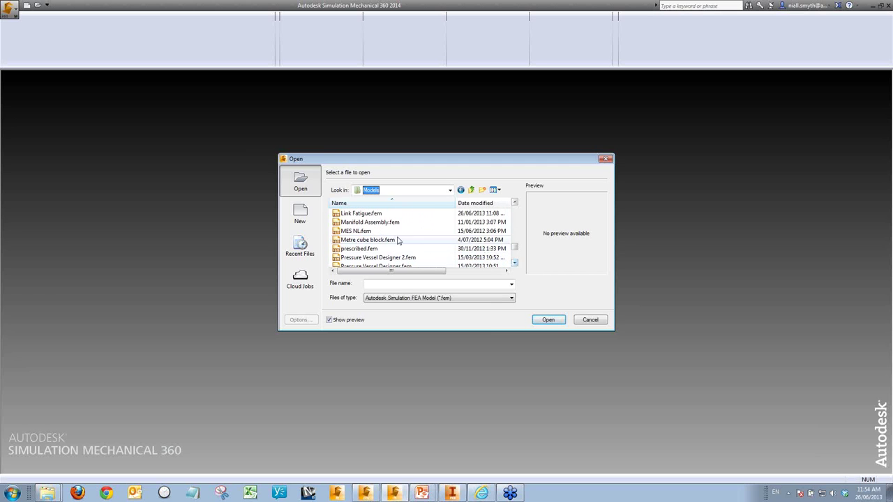
left_click(363, 213)
left_click(548, 319)
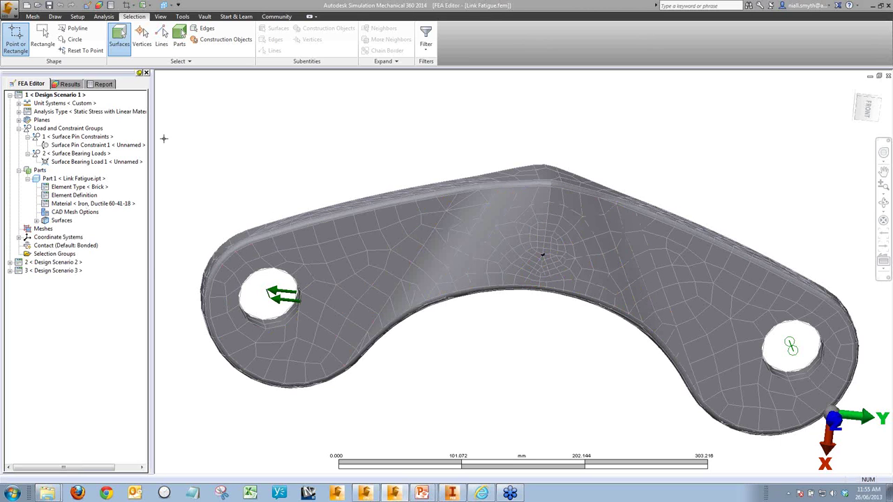
Display Link Fatigue's displacement magnitude results and bring up the Visual Style choices
left_click(61, 84)
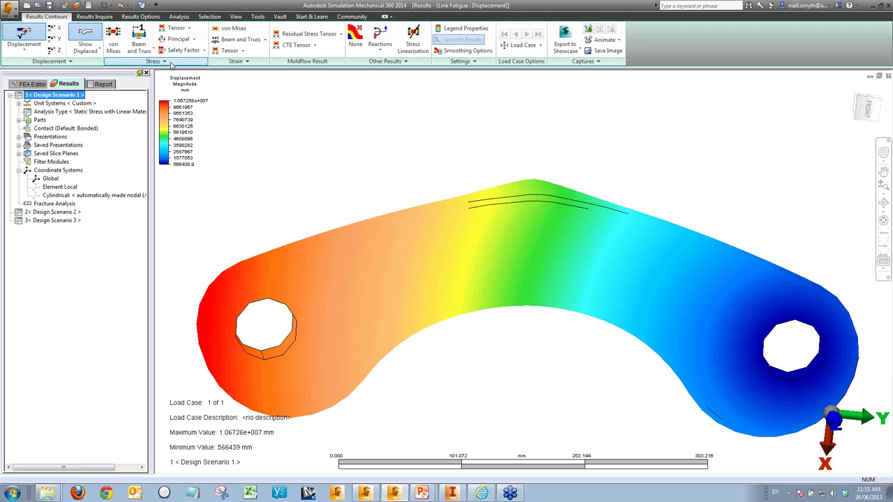
left_click(235, 16)
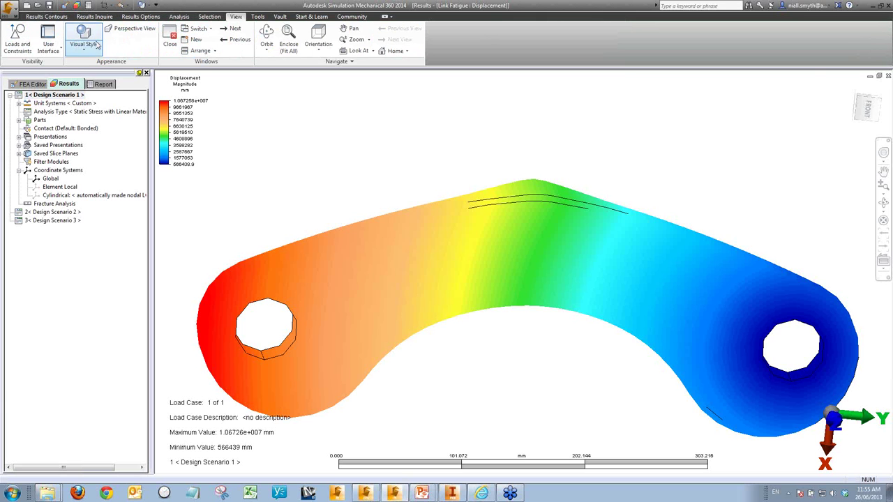
left_click(84, 52)
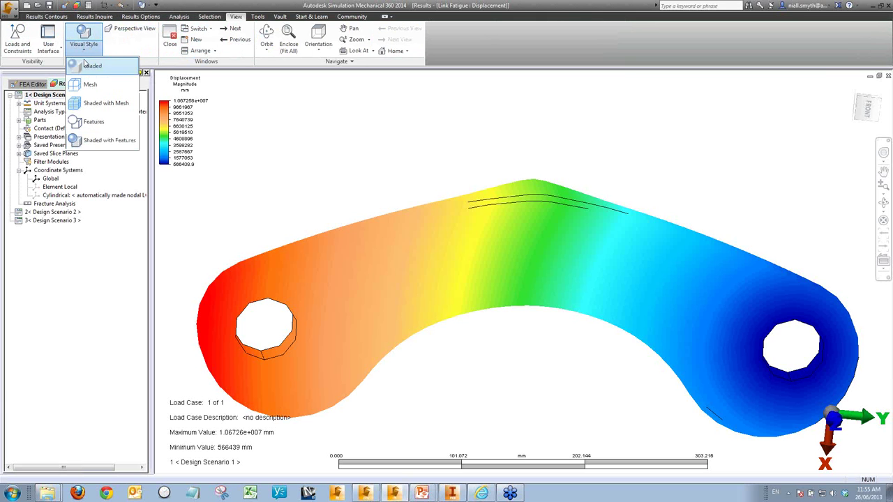
Apply the Shaded with Mesh visual style to the Link Fatigue displacement contours
left_click(90, 105)
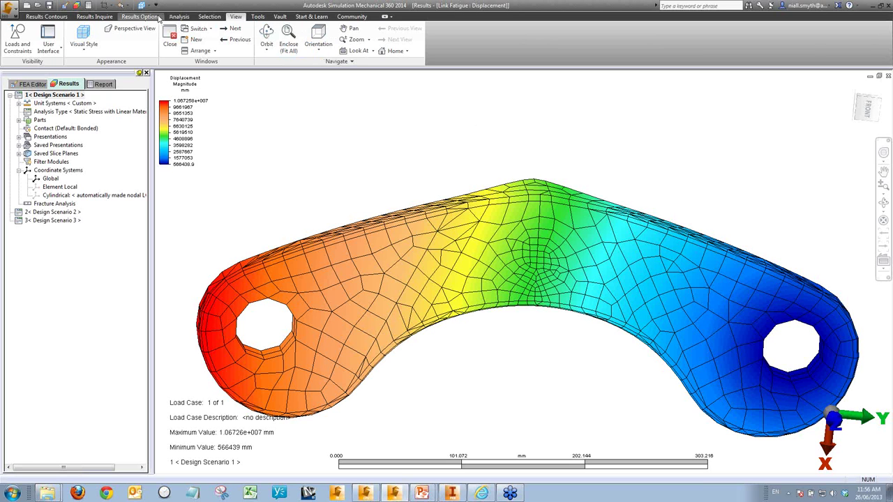
left_click(178, 17)
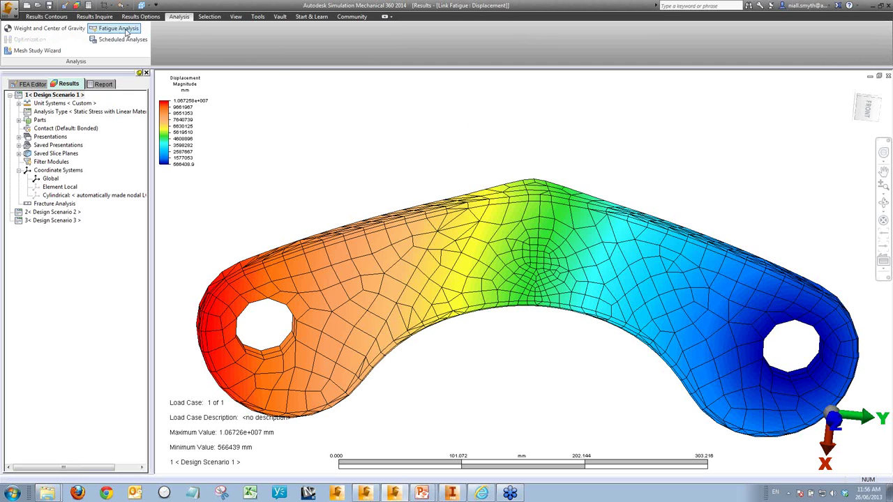
Start the Fatigue Wizard with Strain Based Fatigue Life (EN) and advance to material data
left_click(126, 31)
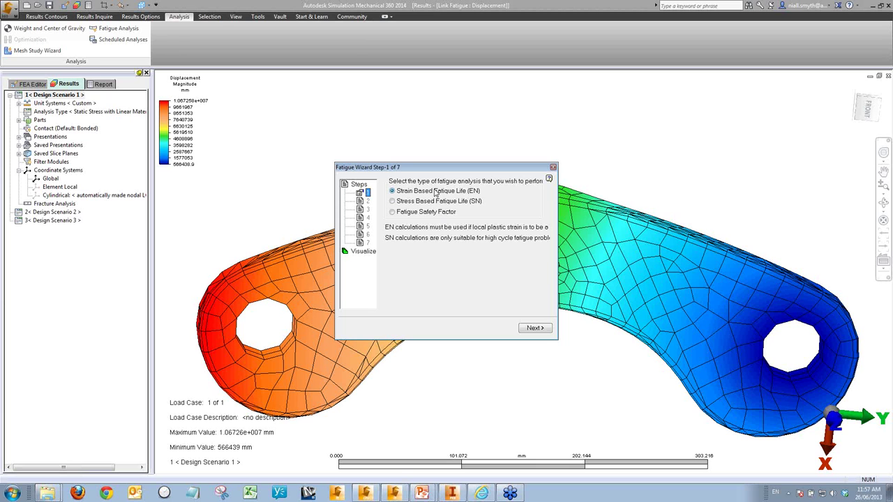
left_click(396, 202)
mouse_move(402, 204)
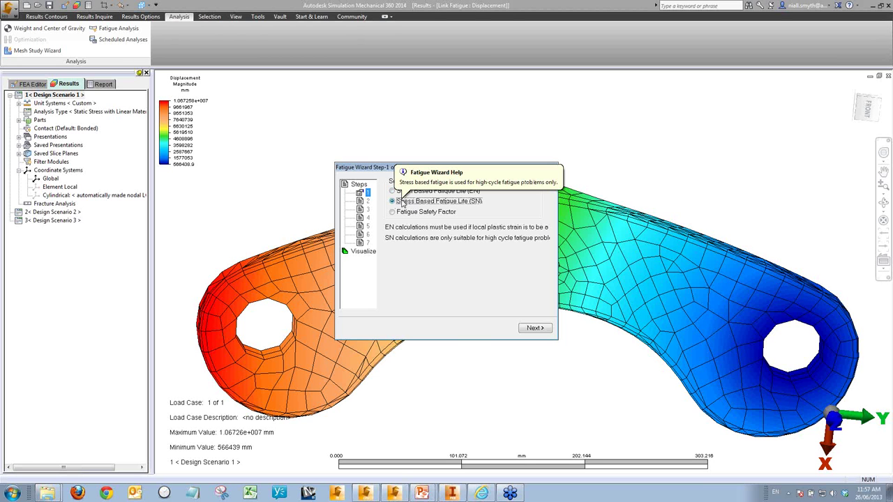
left_click(393, 192)
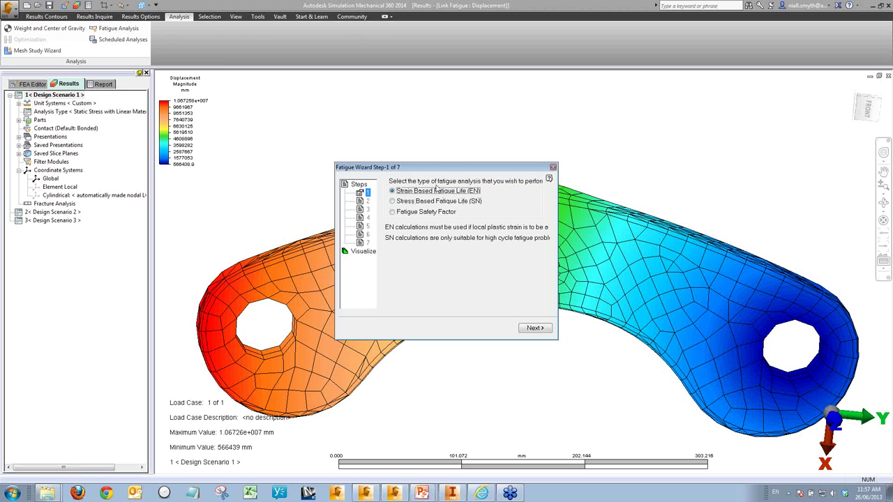
left_click(543, 331)
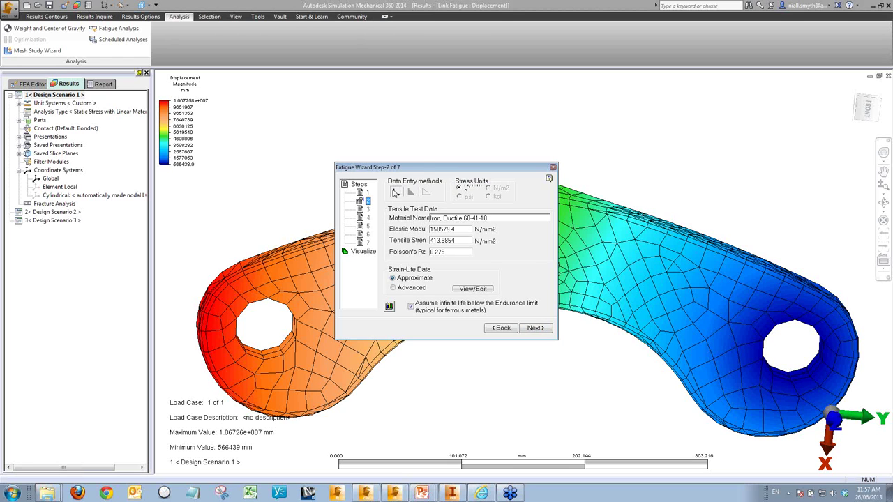
Choose steel SAE9262_271_QT as the fatigue material and advance to stress concentration
left_click(394, 193)
left_click(389, 199)
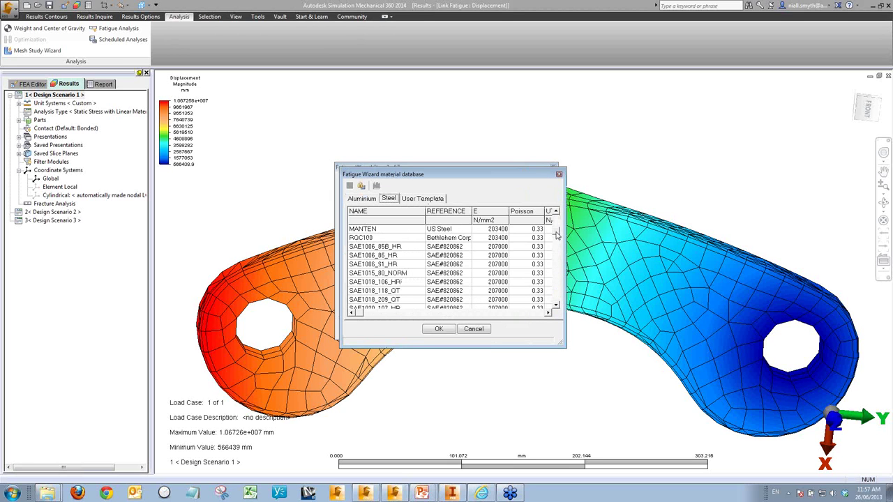
left_click_drag(556, 307, 555, 311)
left_click(387, 301)
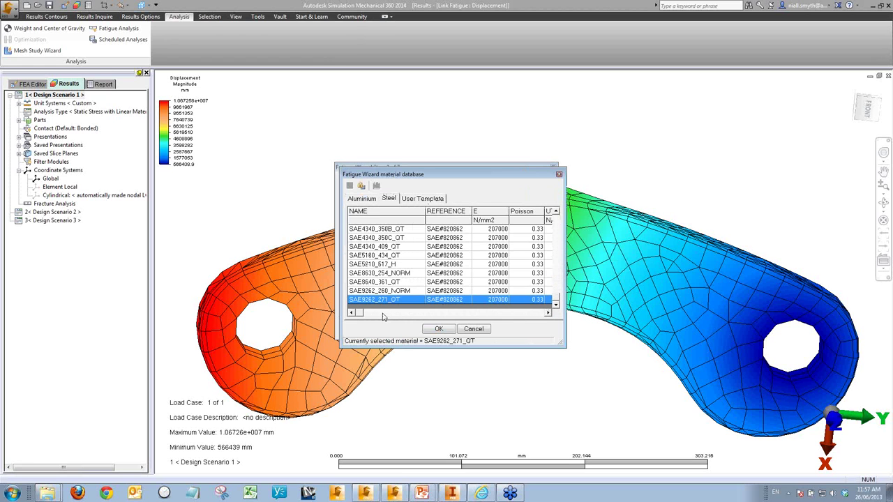
left_click(438, 329)
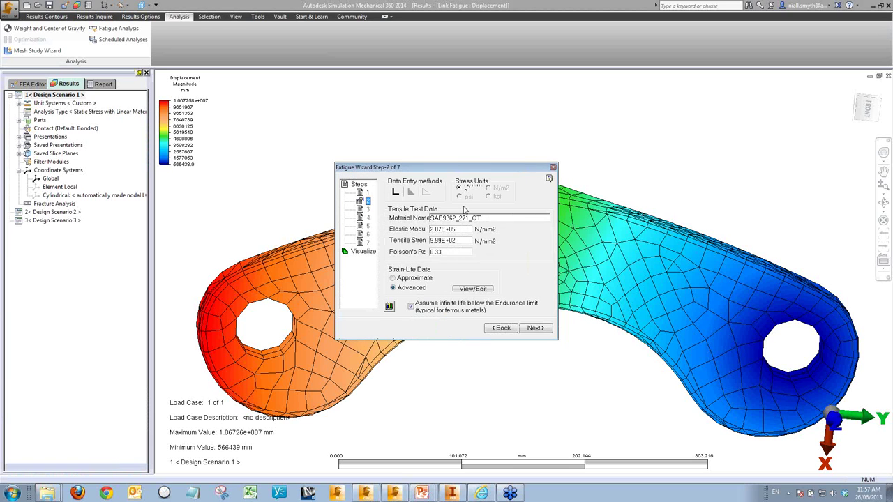
left_click(536, 329)
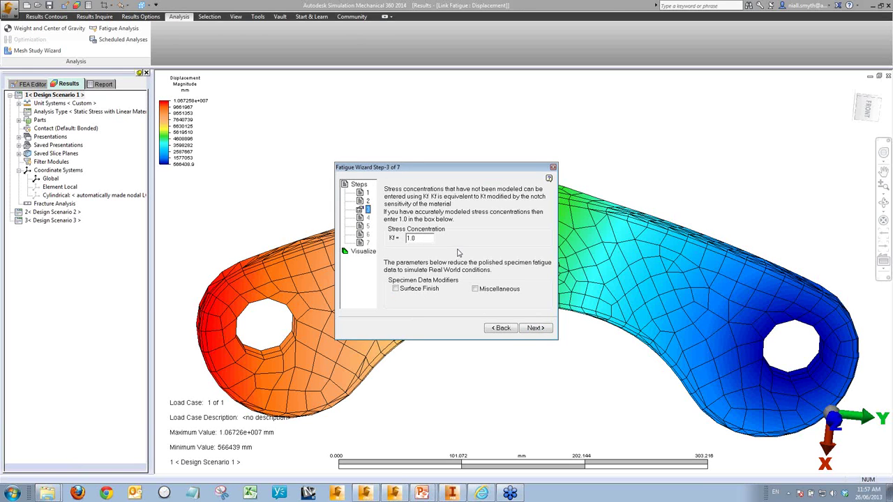
Add a Polished surface finish modifier (factor 1.000) and advance to the load case step
left_click(396, 289)
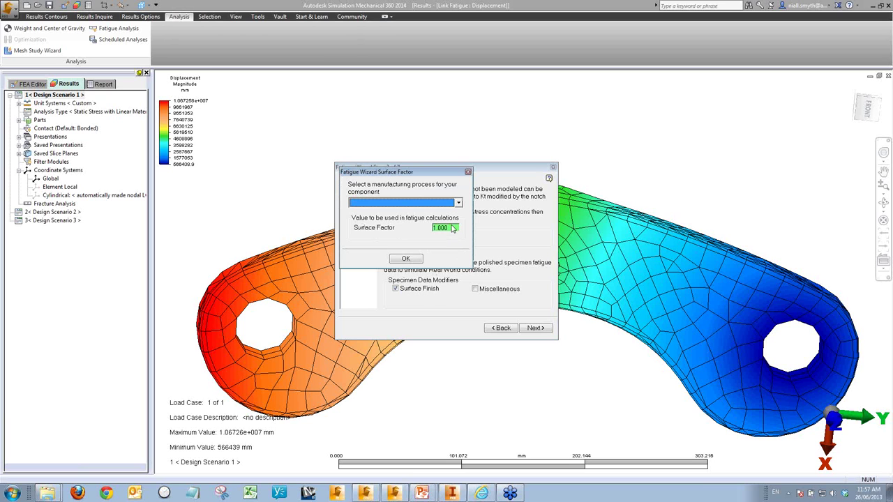
left_click(458, 203)
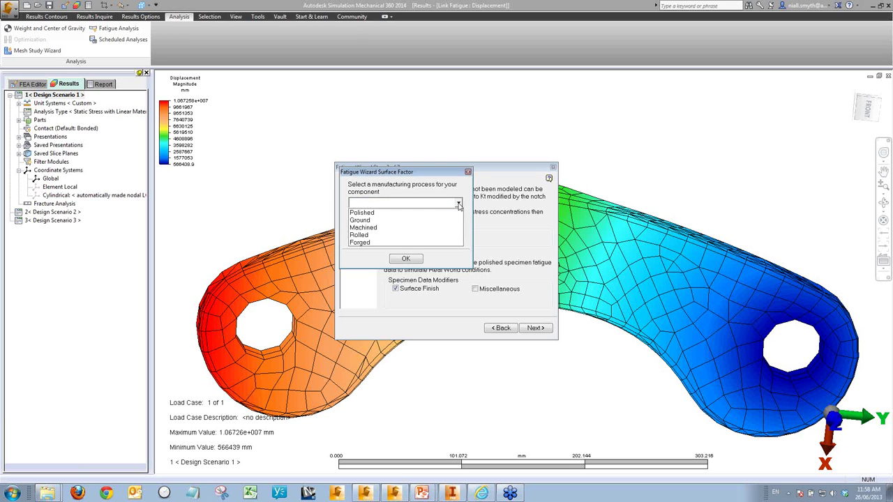
left_click(414, 213)
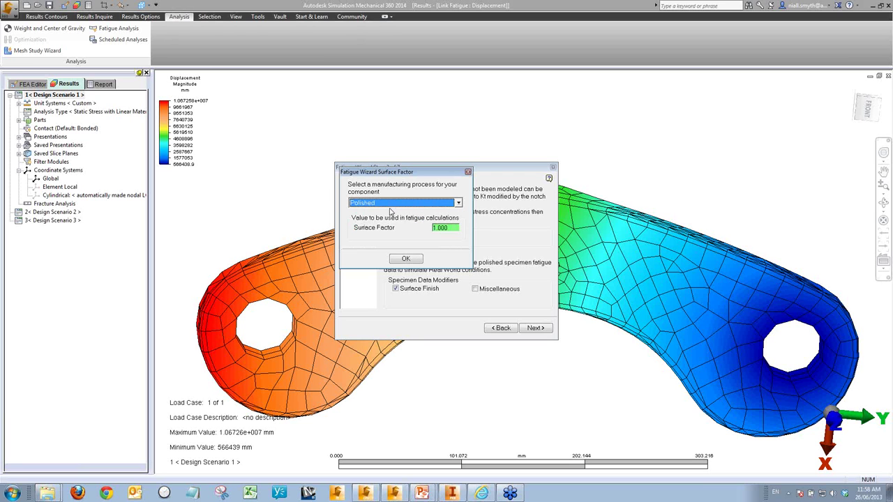
left_click(406, 259)
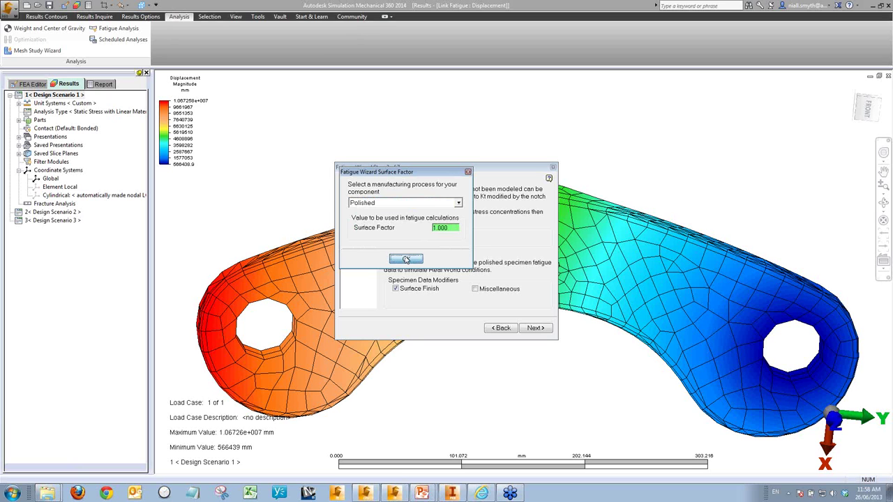
left_click(540, 333)
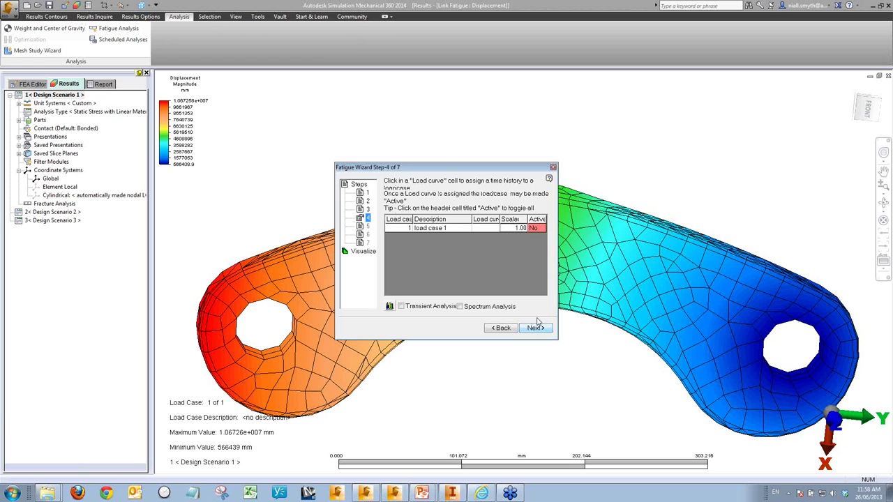
Load 'simple reversal unit magnitude time - 1s.csv' as load case 1's time history
mouse_move(531, 268)
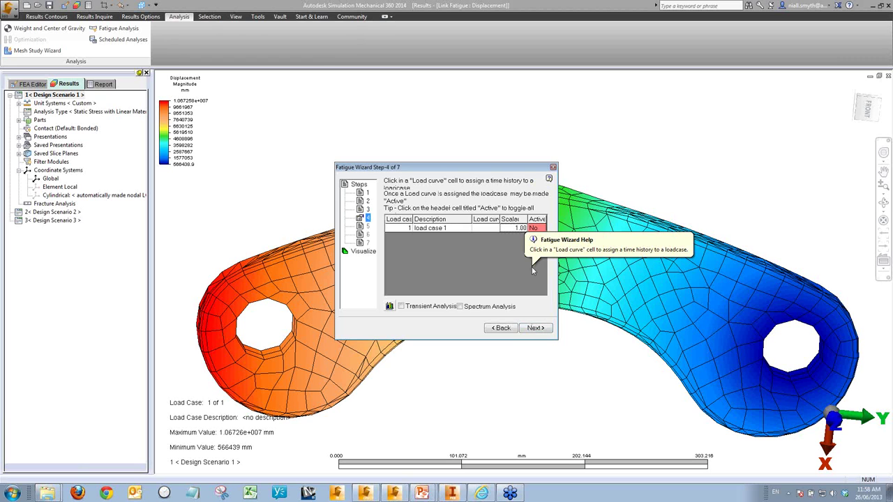
left_click(492, 230)
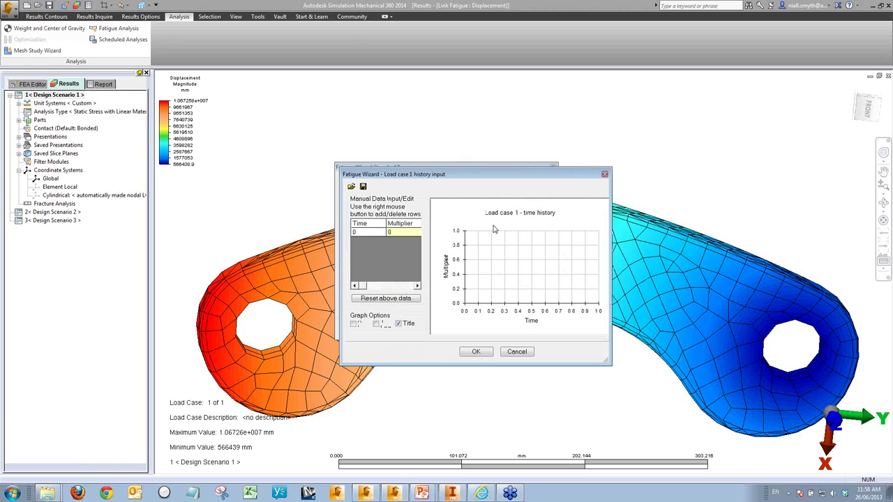
left_click(352, 187)
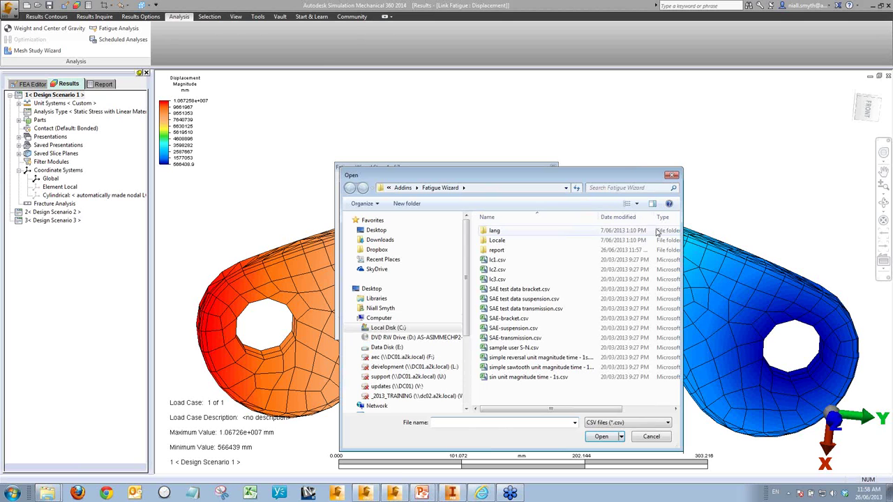
left_click(539, 358)
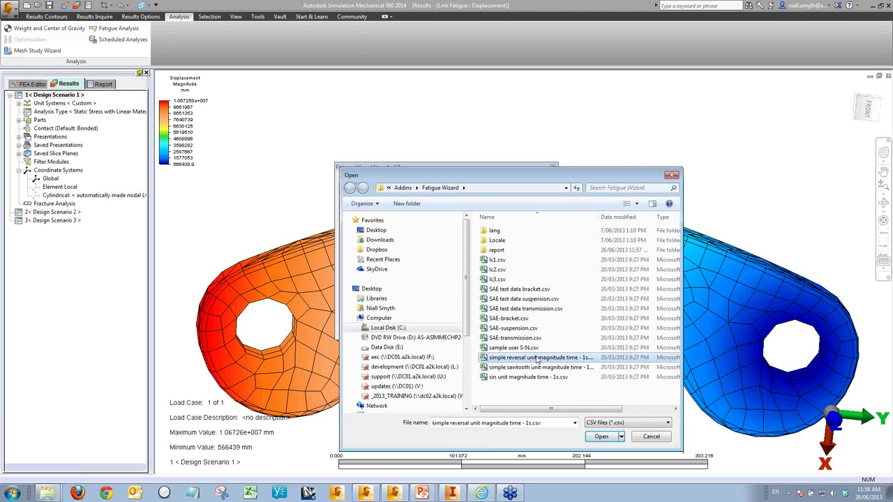
left_click(601, 437)
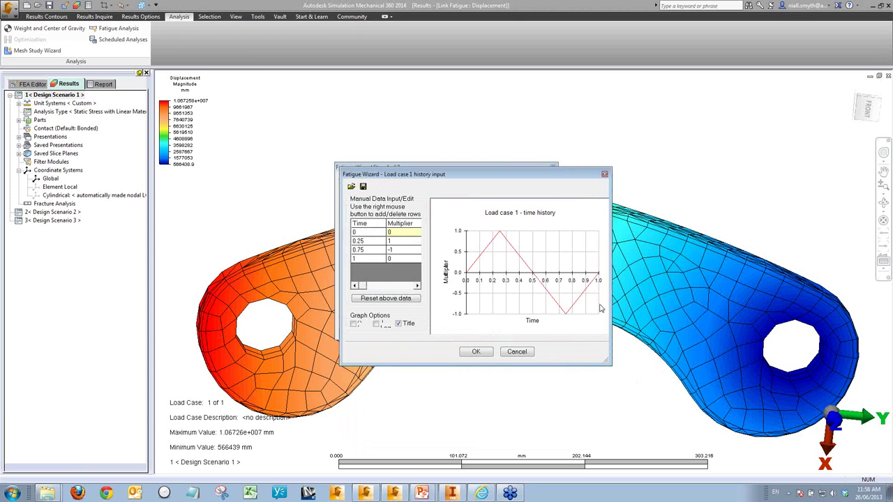
left_click(475, 352)
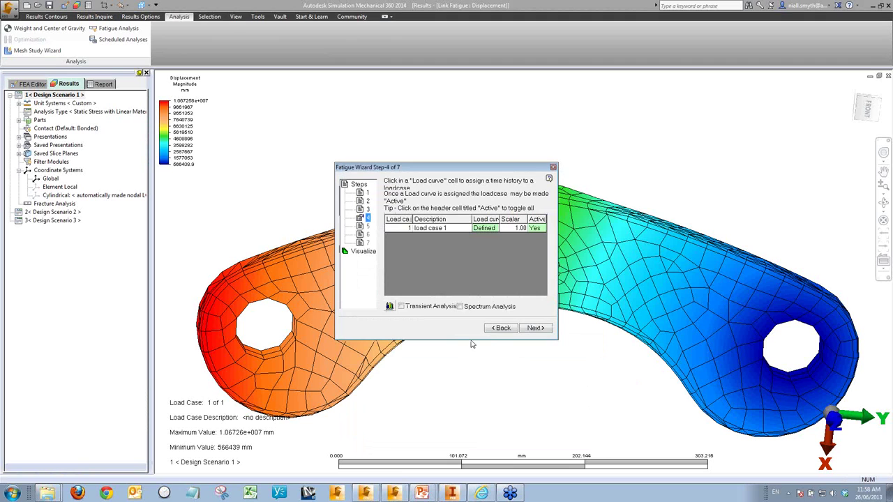
left_click(535, 327)
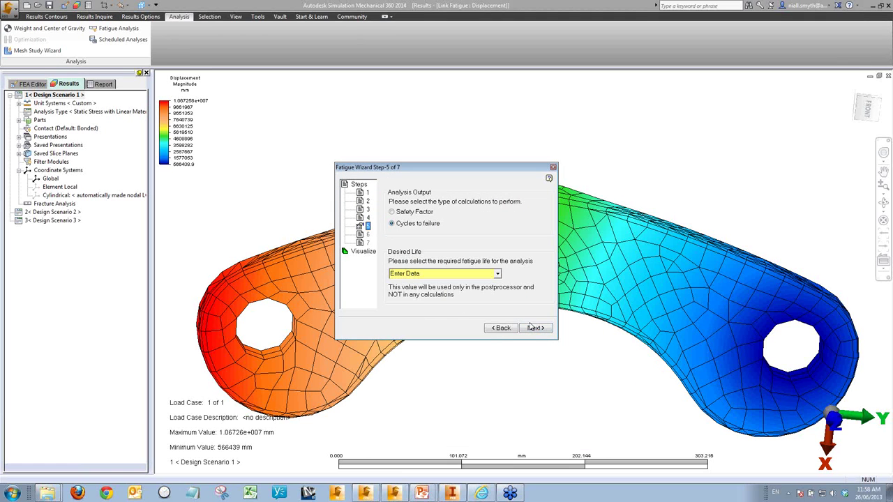
Set desired life to 10000000 cycles, run the fatigue analysis, and finish after the summary
left_click(498, 273)
left_click(481, 287)
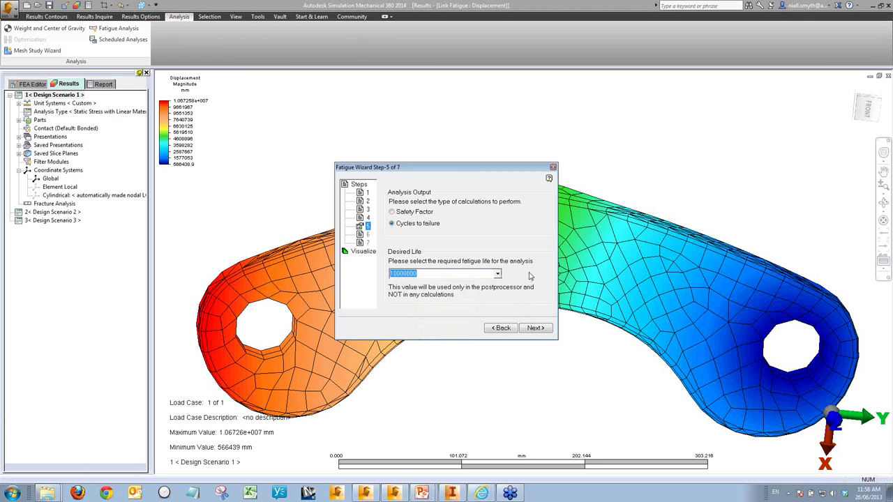
left_click(542, 332)
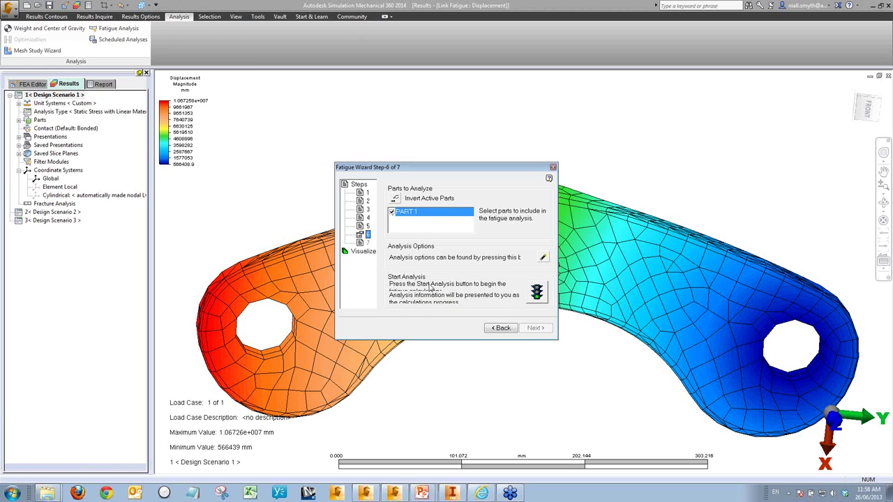
left_click(537, 291)
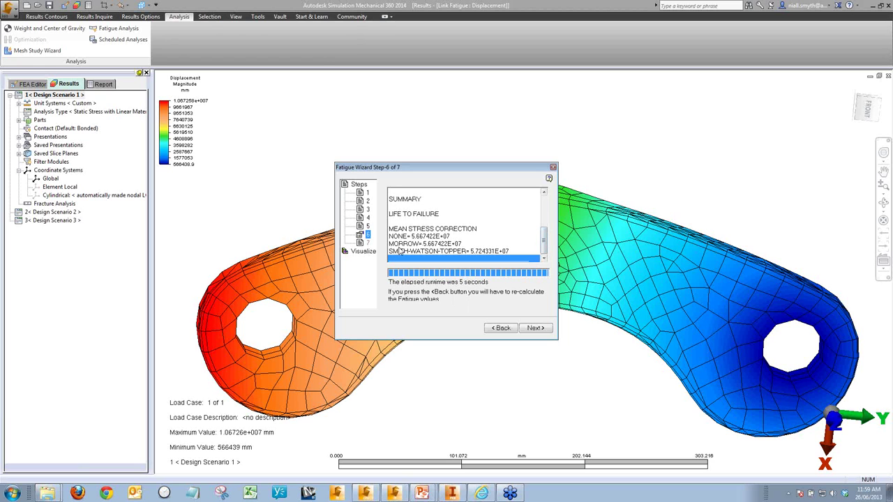
left_click(535, 328)
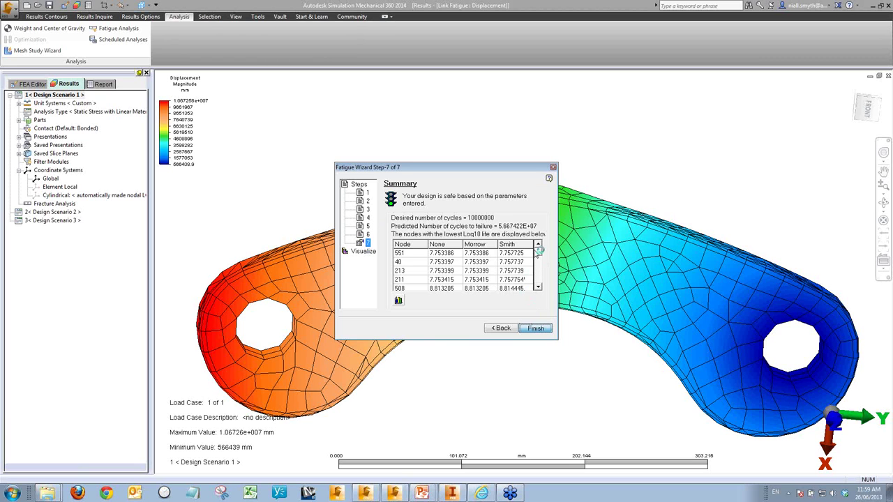
key("Return")
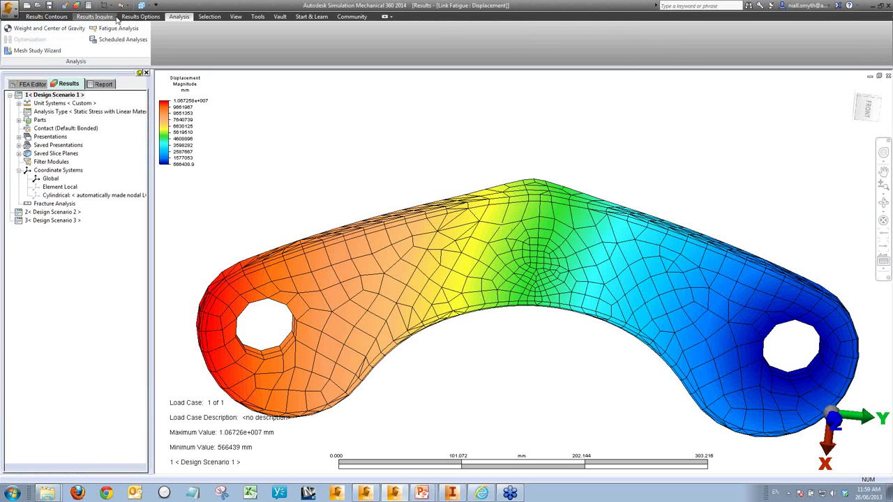
Plot the strain-based Log10 life (cycles) fatigue contour with no mean stress correction
left_click(56, 17)
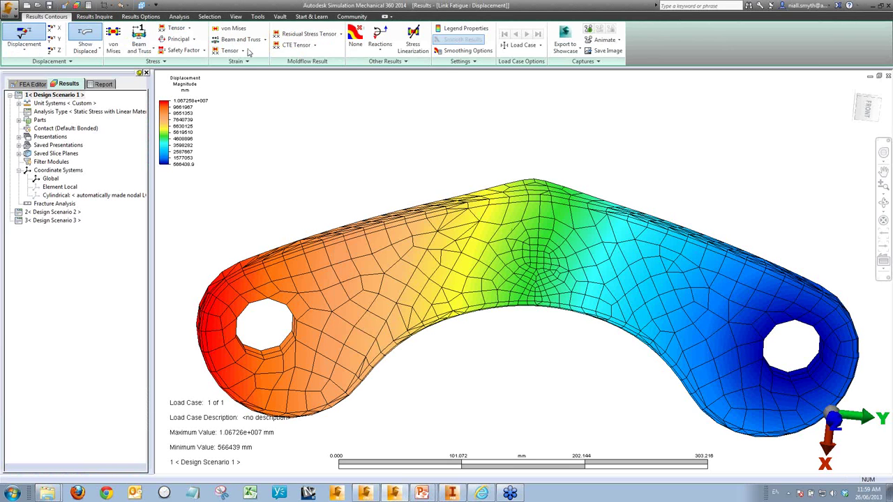
left_click(382, 61)
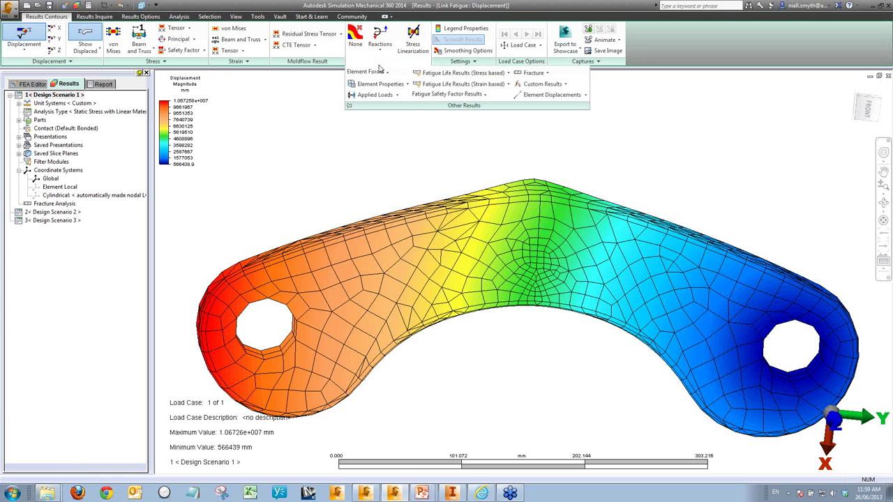
left_click(507, 83)
mouse_move(509, 99)
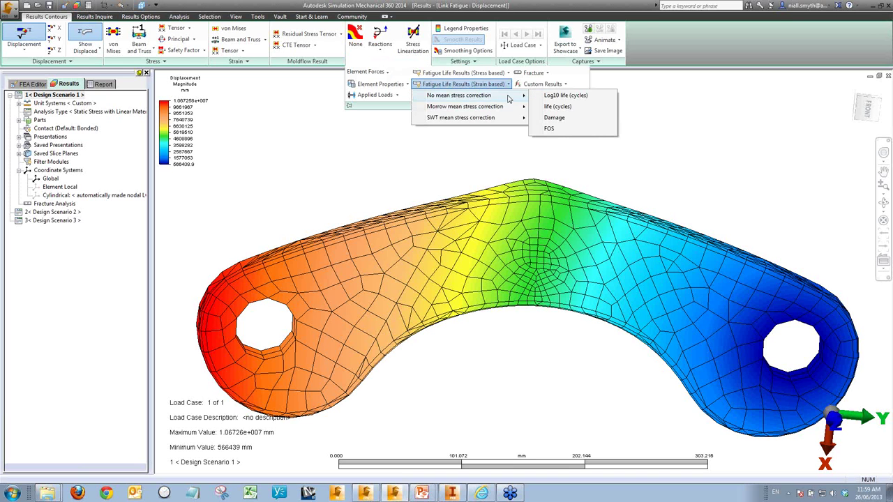
left_click(565, 97)
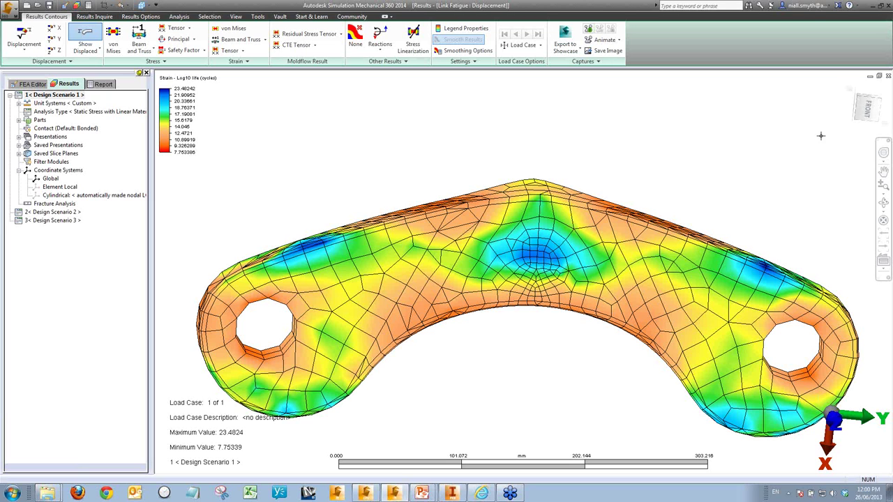
Orbit the part to inspect its underside, then close the results
left_click(883, 202)
left_click_drag(550, 173, 714, 172)
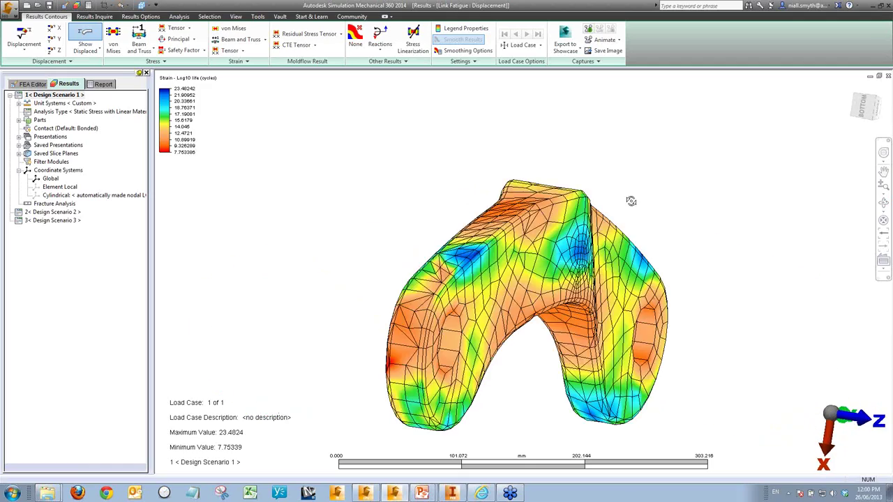
mouse_move(632, 201)
left_mouse_down()
mouse_move(497, 159)
mouse_move(727, 193)
mouse_move(607, 189)
mouse_move(643, 187)
left_mouse_up()
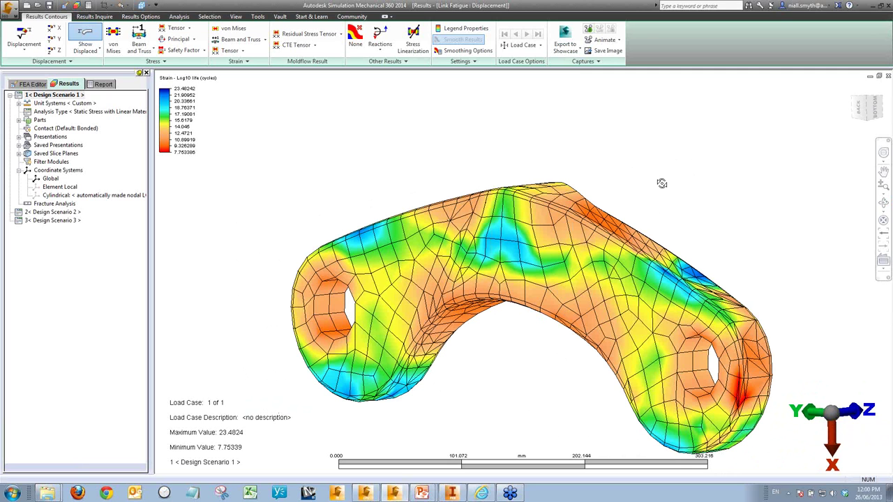
left_click(887, 77)
left_click(887, 77)
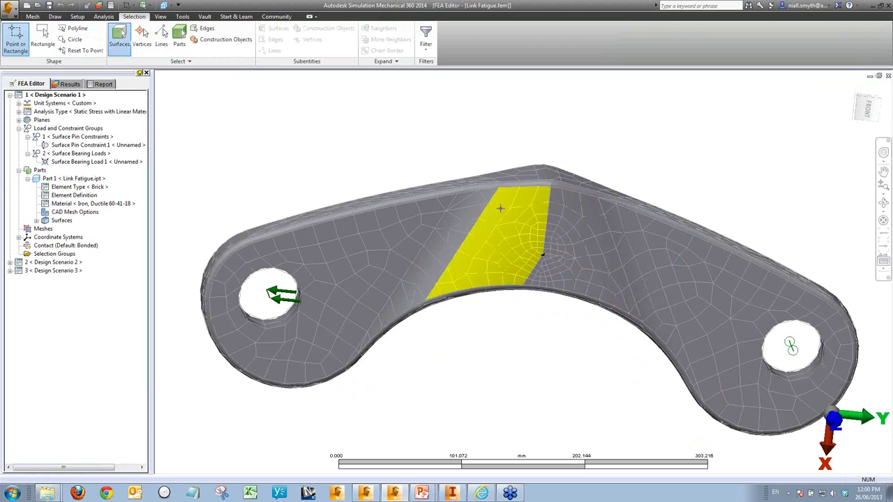
Close Link Fatigue without saving and open Exercise D.fem from the Exercise D folder
left_click(888, 76)
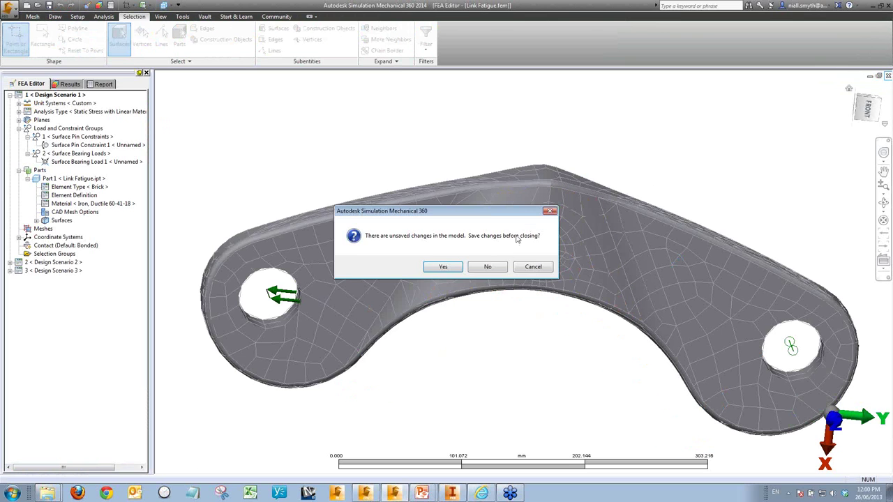
left_click(491, 265)
left_click(29, 35)
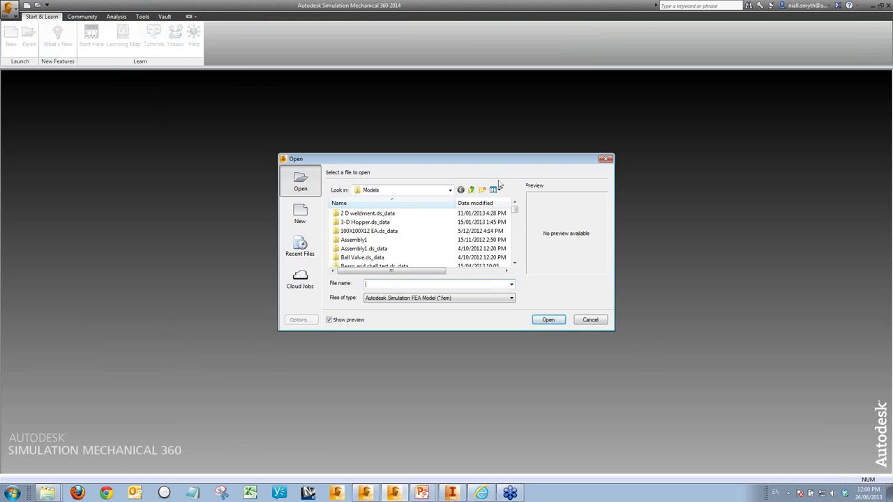
left_click(515, 263)
left_click(514, 263)
left_click(515, 263)
left_click(514, 263)
left_click(515, 263)
left_click(514, 262)
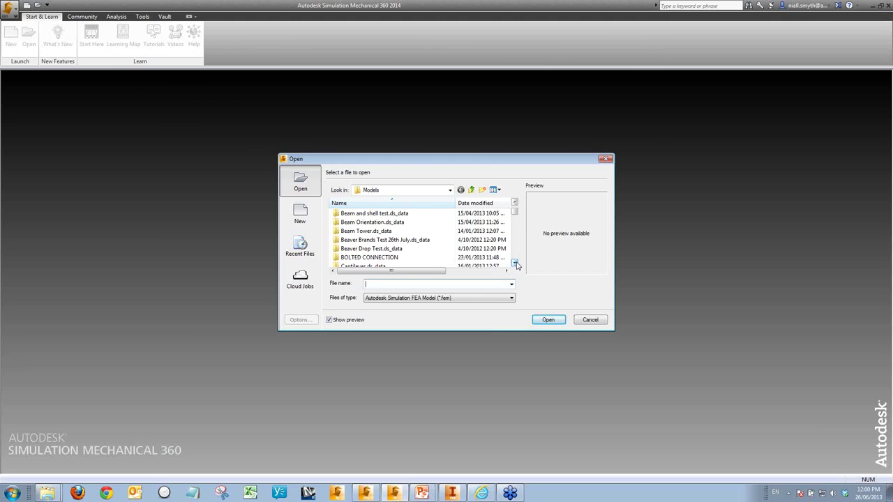
left_click(514, 262)
left_click(515, 263)
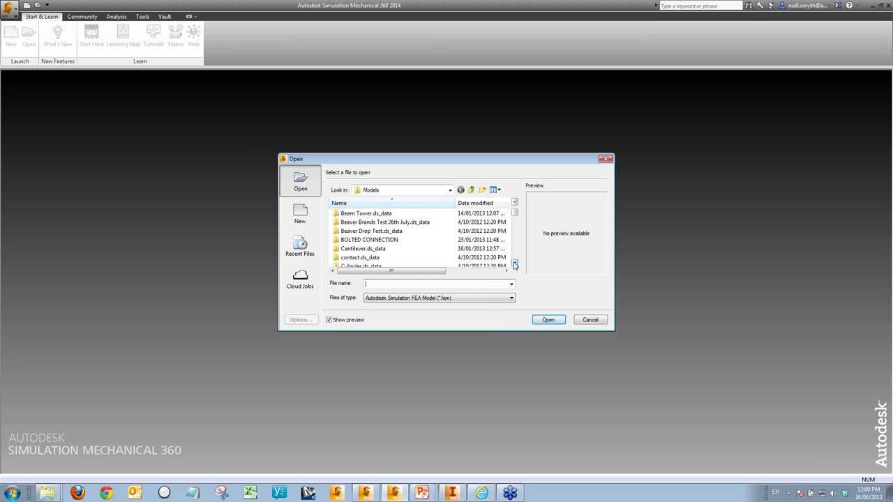
left_click(514, 262)
left_click(515, 263)
left_click(514, 263)
left_click(514, 263)
left_click(514, 263)
left_click(515, 263)
left_click(515, 263)
left_click(515, 263)
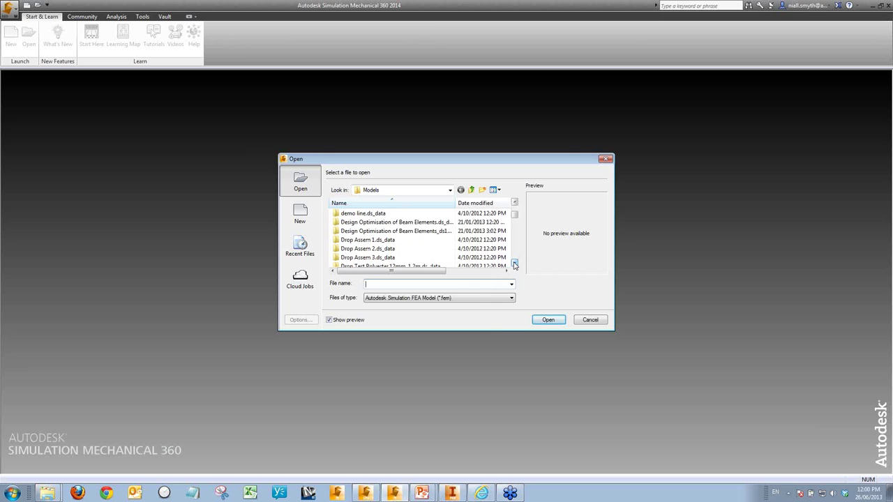
left_click(515, 263)
left_click(515, 263)
left_click(514, 263)
left_click(514, 263)
left_click(515, 263)
left_click(515, 263)
left_click(515, 263)
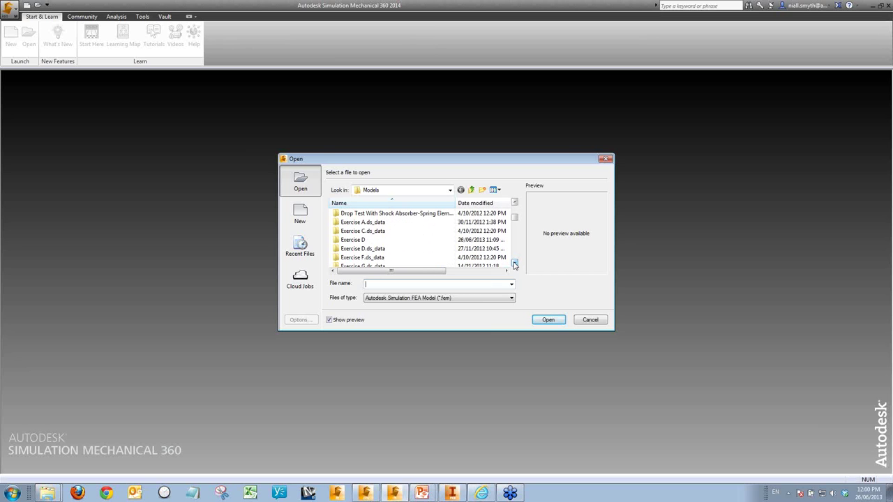
double_click(370, 240)
left_click(371, 240)
left_click(543, 322)
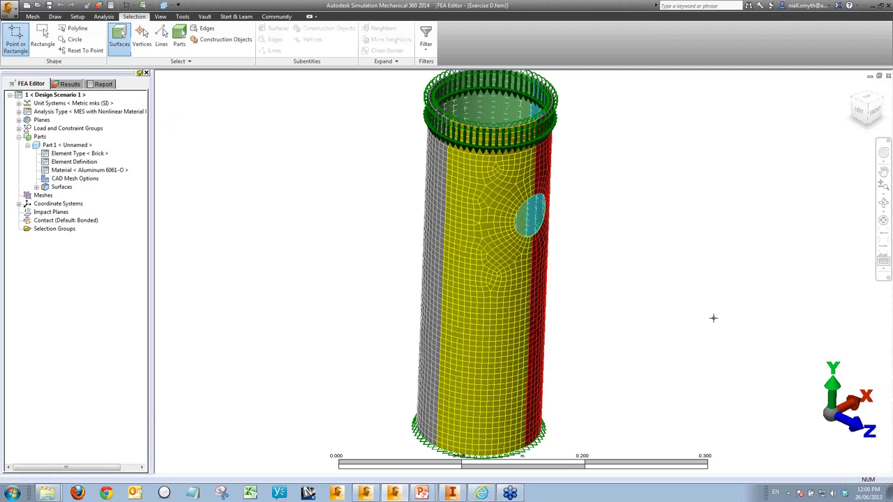
Orbit and pan around the cylinder to view its top end, then load the displacement results
left_click(882, 203)
mouse_move(683, 257)
left_mouse_down()
mouse_move(634, 267)
mouse_move(625, 255)
left_mouse_up()
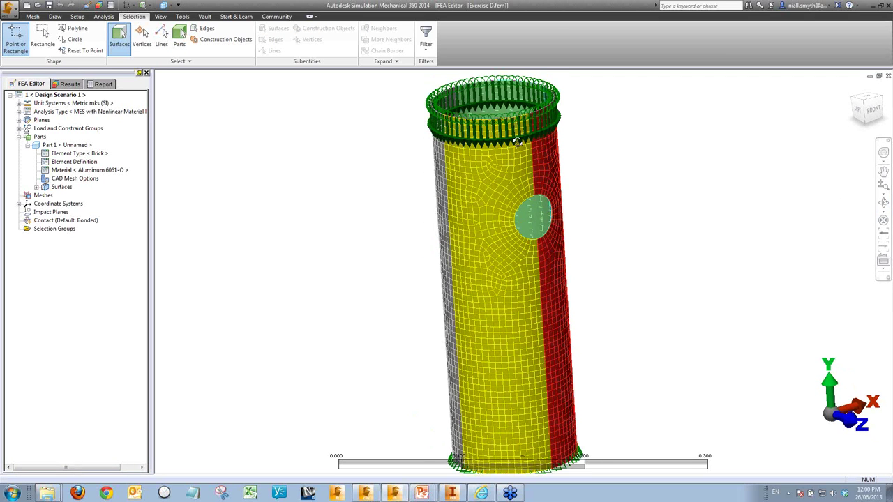
left_click_drag(651, 381, 661, 390)
mouse_move(661, 391)
middle_mouse_down()
mouse_move(647, 296)
mouse_move(631, 338)
middle_mouse_up()
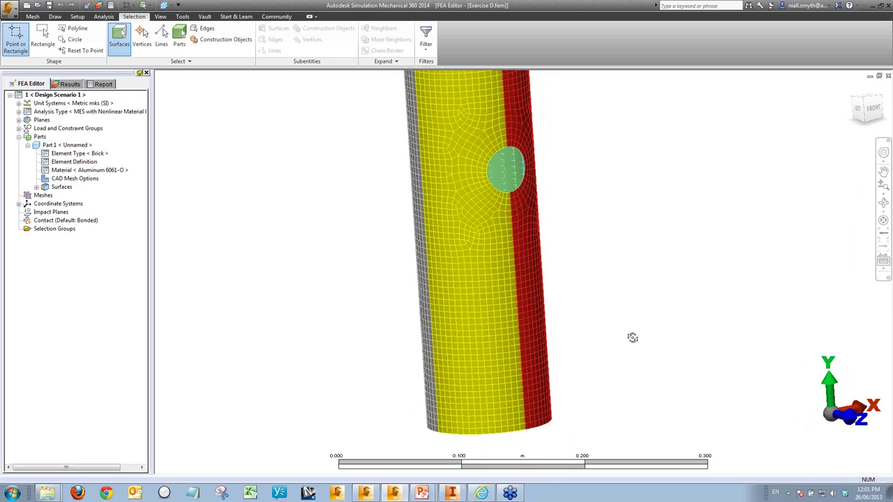
left_click_drag(631, 338, 589, 295)
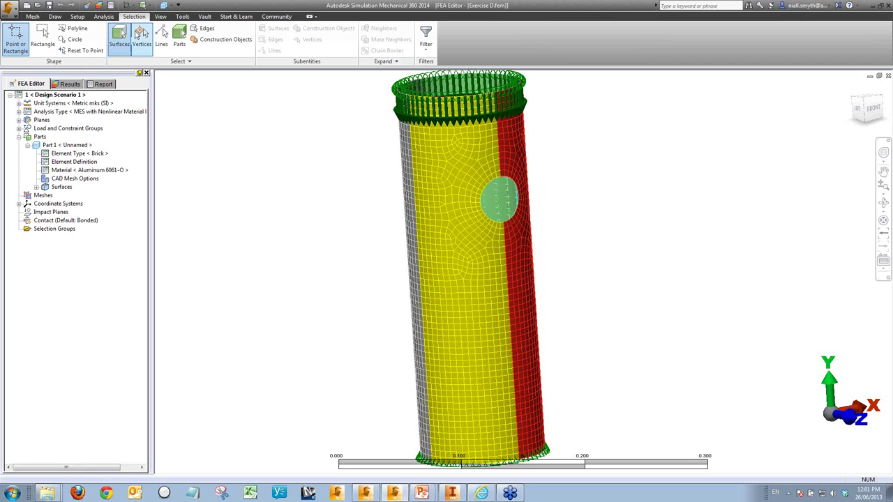
left_click(70, 84)
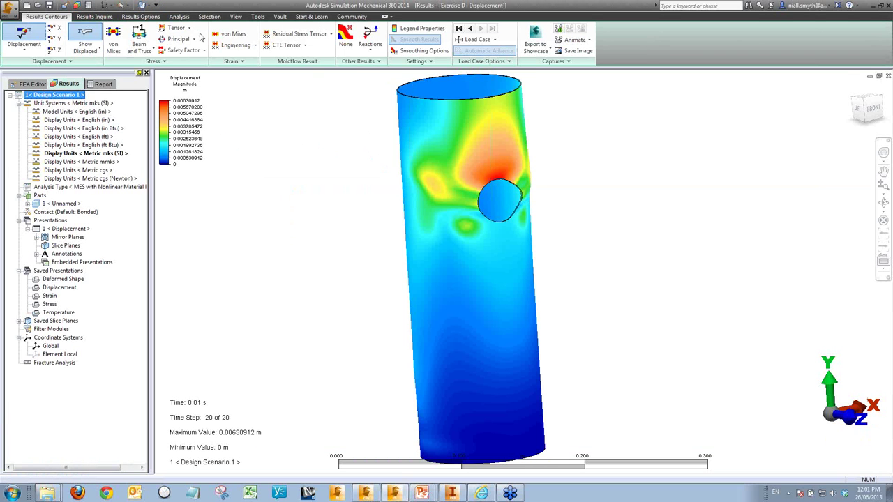
Switch the visual style to Shaded with Mesh over the displacement contours
left_click(235, 17)
left_click(84, 43)
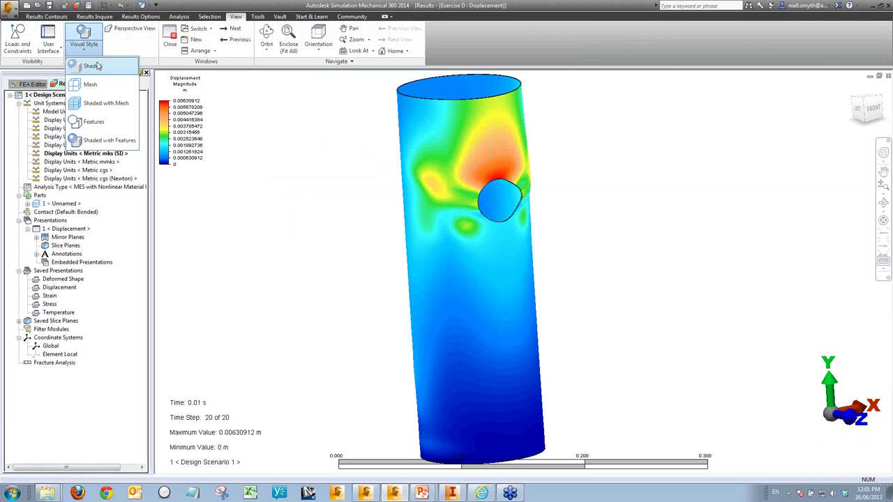
left_click(106, 103)
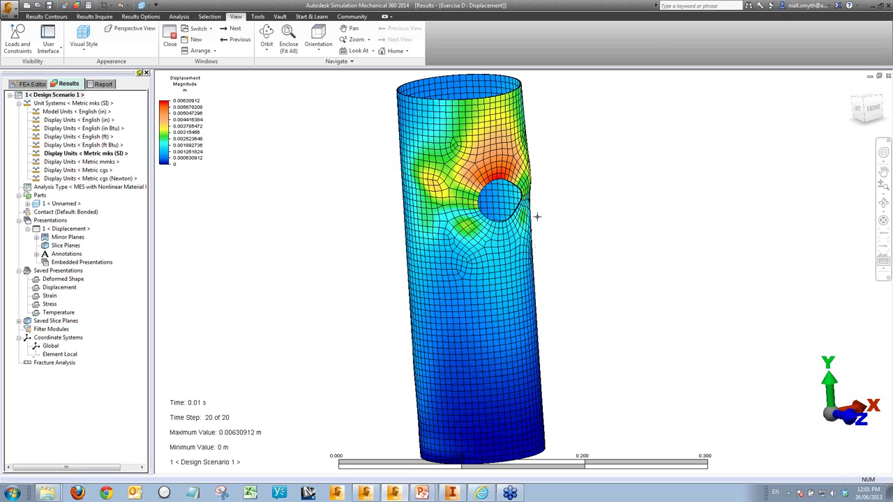
Step the load case back to time step 0
left_click(41, 18)
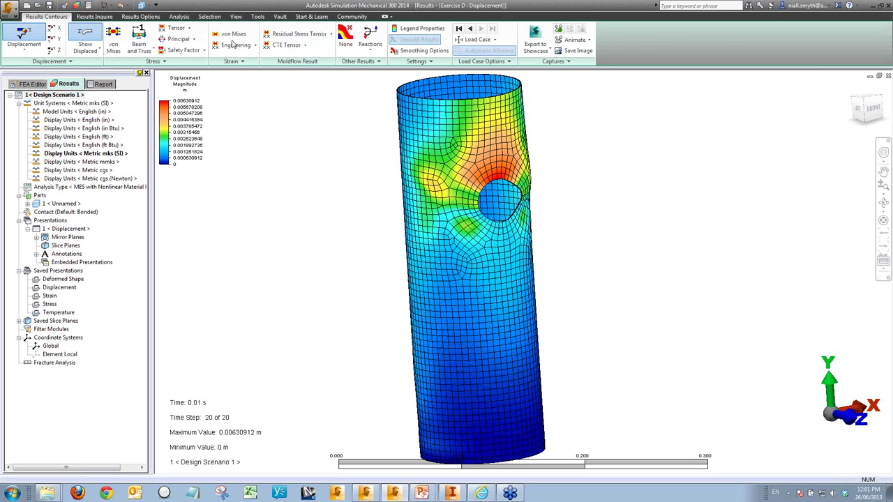
left_click(471, 30)
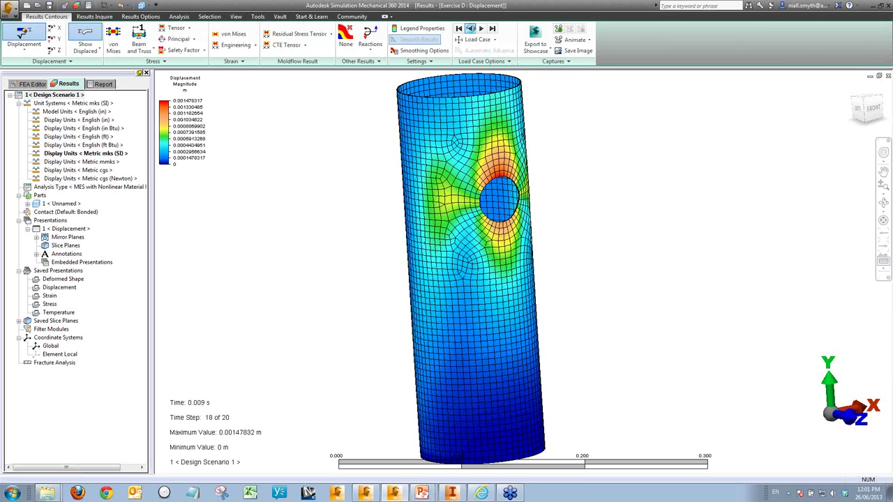
left_click(471, 30)
left_click(471, 30)
left_click(471, 30)
triple_click(471, 30)
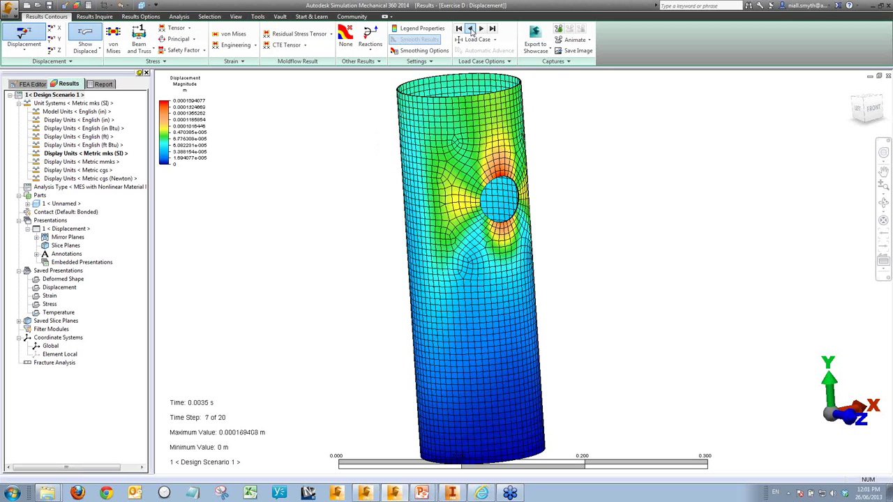
triple_click(470, 30)
triple_click(471, 30)
left_click(471, 30)
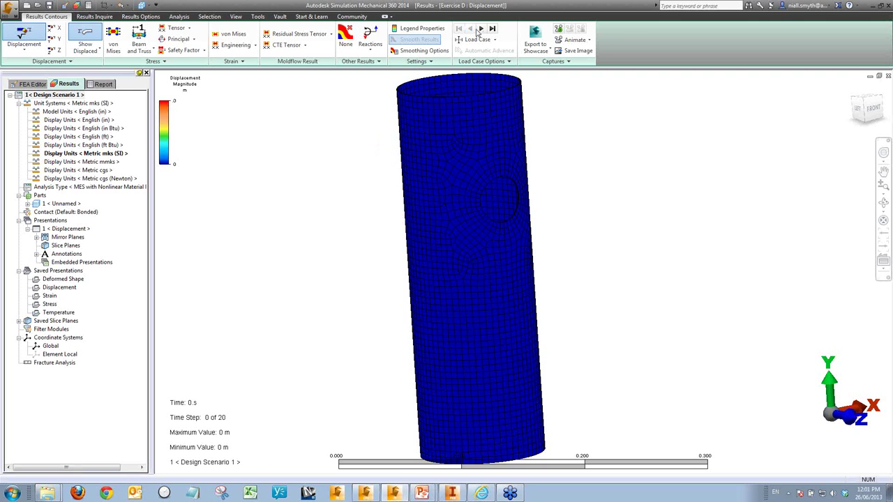
Advance through the time steps one by one up to step 20 of 20
left_click(481, 29)
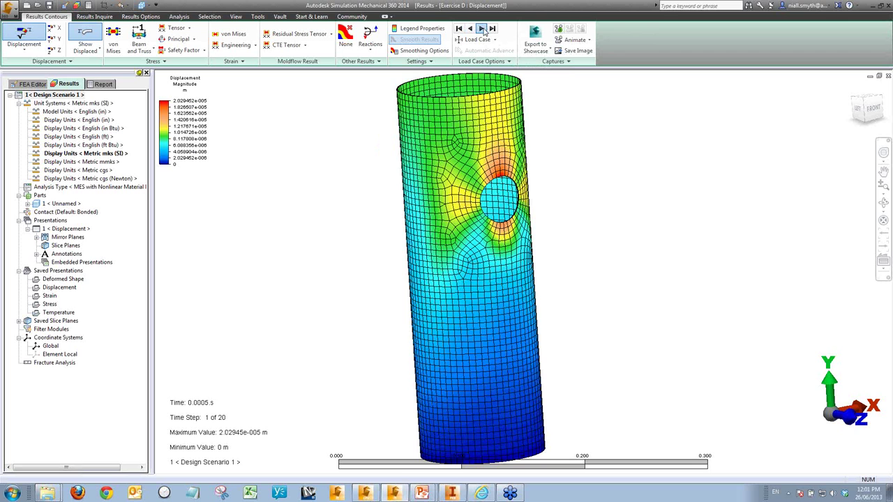
left_click(481, 29)
left_click(481, 29)
double_click(481, 29)
left_click(481, 29)
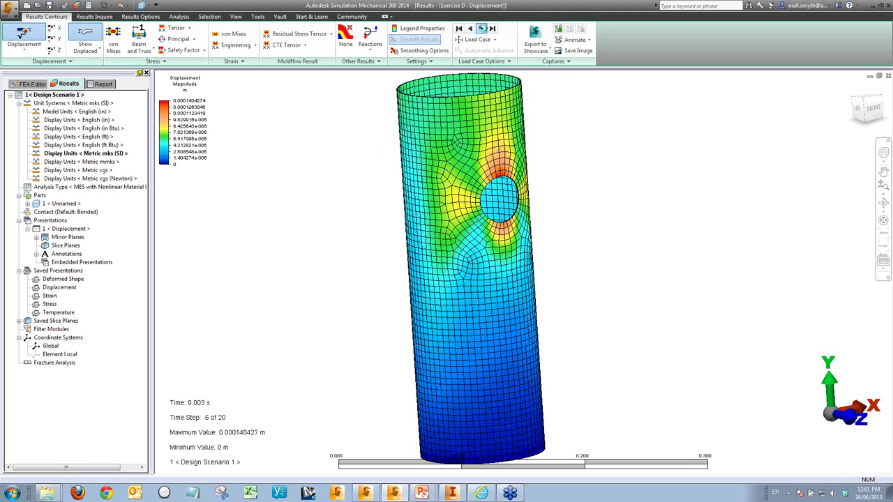
left_click(482, 29)
left_click(481, 29)
left_click(482, 30)
left_click(482, 29)
left_click(481, 29)
left_click(482, 30)
left_click(483, 31)
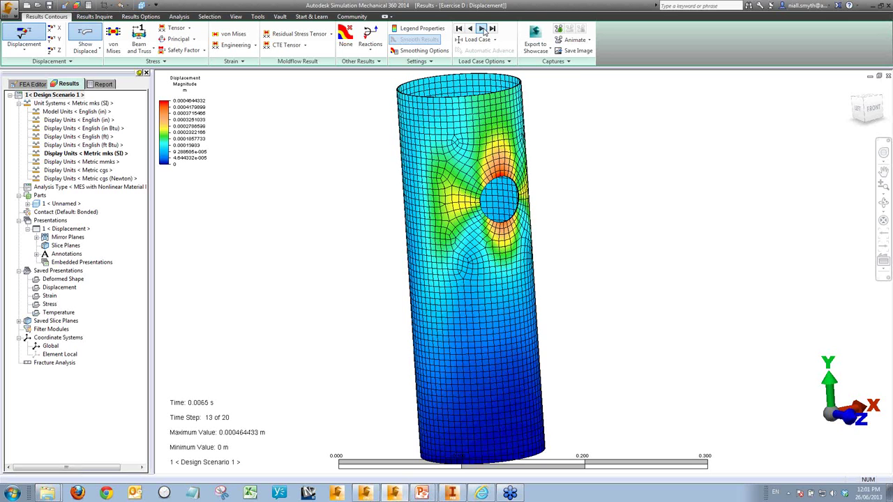
left_click(482, 30)
left_click(483, 30)
left_click(482, 30)
left_click(483, 30)
left_click(482, 31)
left_click(482, 30)
left_click(482, 30)
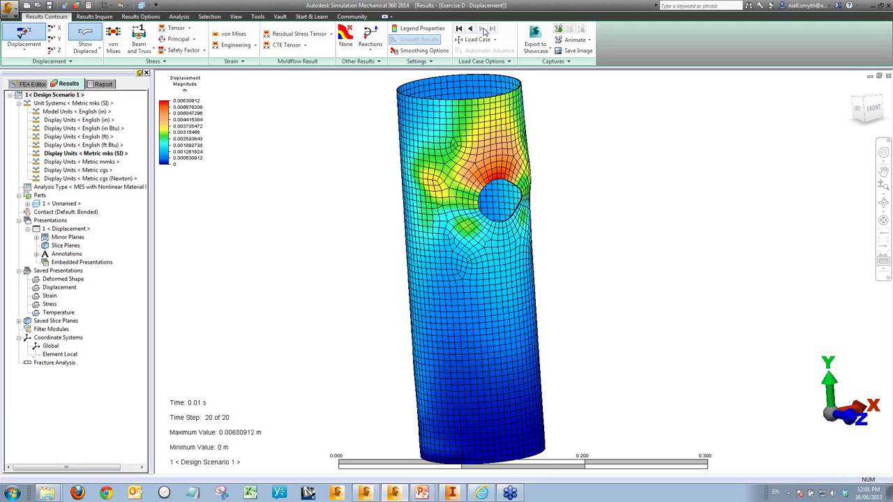
Zoom and pan onto the hole, orbit to see its bulge, then return to the FEA Editor
scroll(514, 193, "up", 2)
left_click_drag(520, 196, 499, 148)
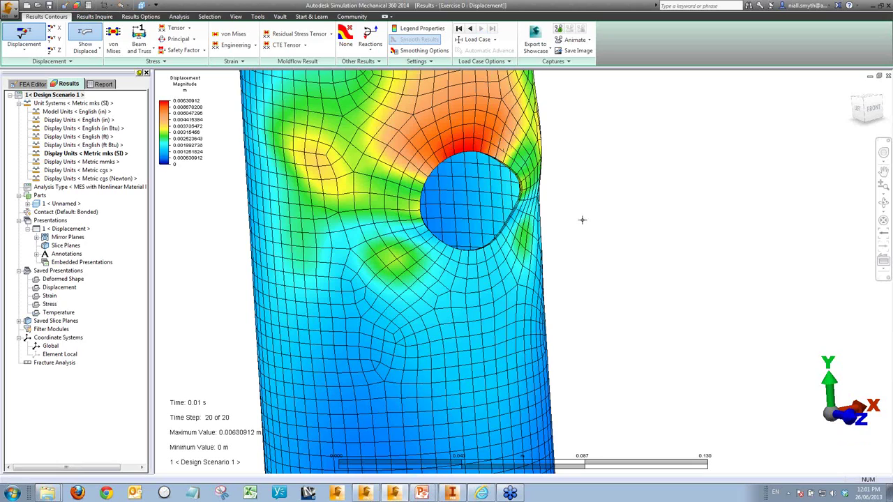
middle_click_drag(583, 219, 614, 214)
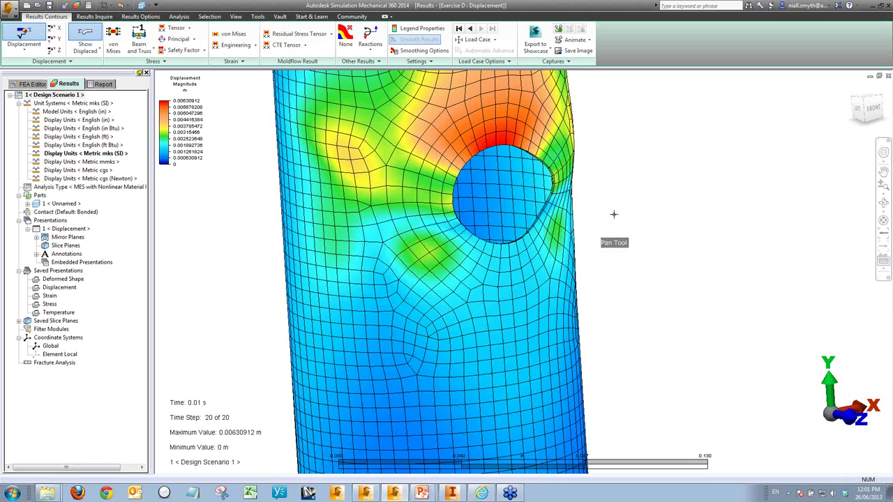
left_click(883, 202)
left_click_drag(519, 203, 662, 201)
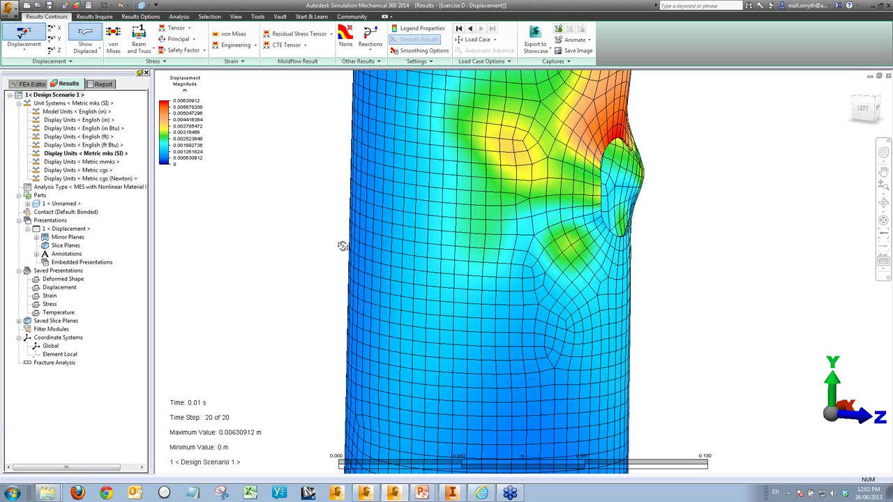
left_click(24, 83)
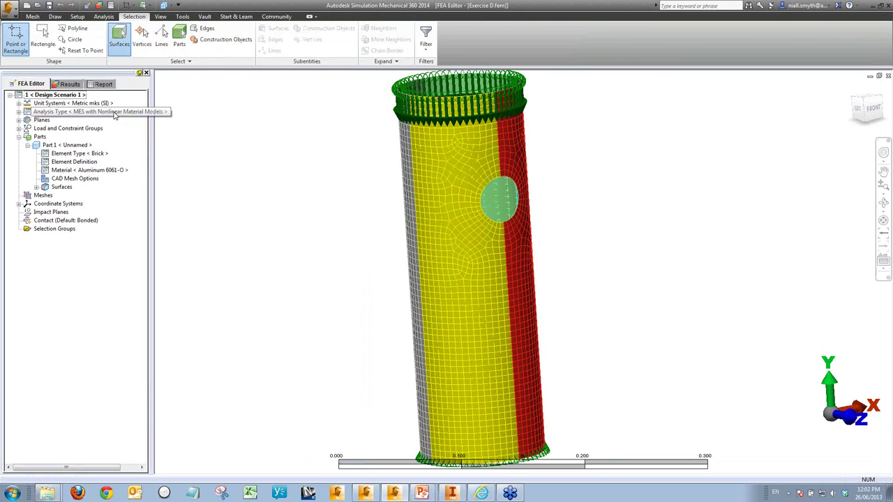
Review the Analysis Type context menu options and dismiss it unchanged
left_click(63, 116)
right_click(63, 115)
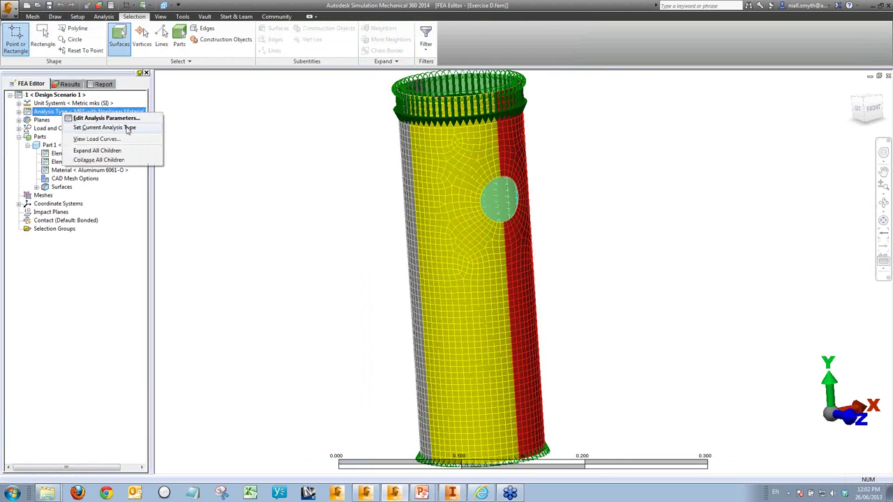
mouse_move(127, 130)
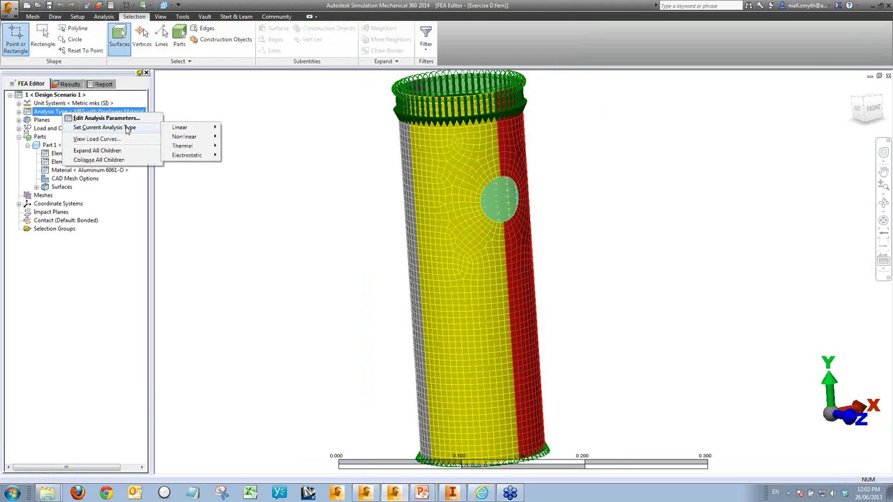
mouse_move(185, 127)
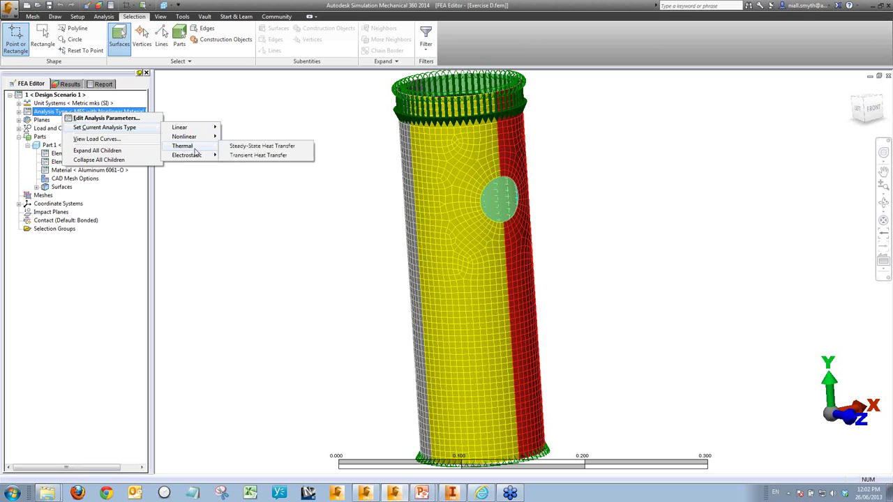
left_click(236, 104)
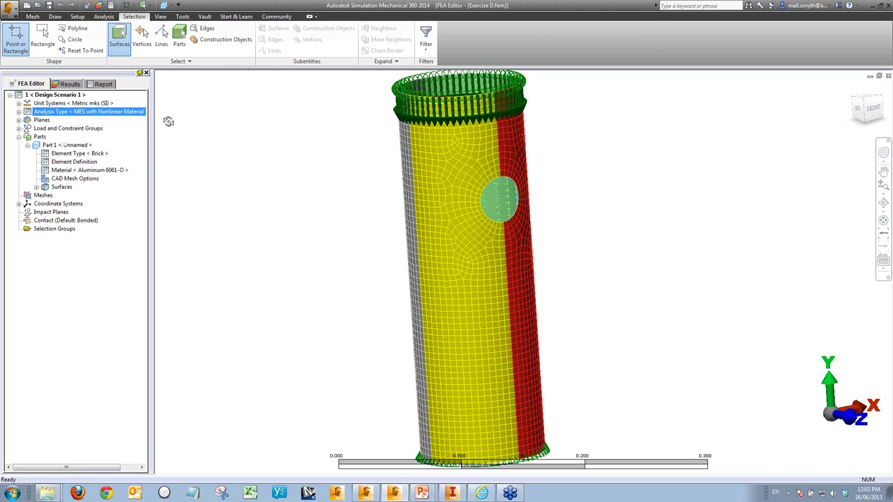
Review the element types listed for Element Type <Brick>, then bring up the Open dialog
left_click(74, 155)
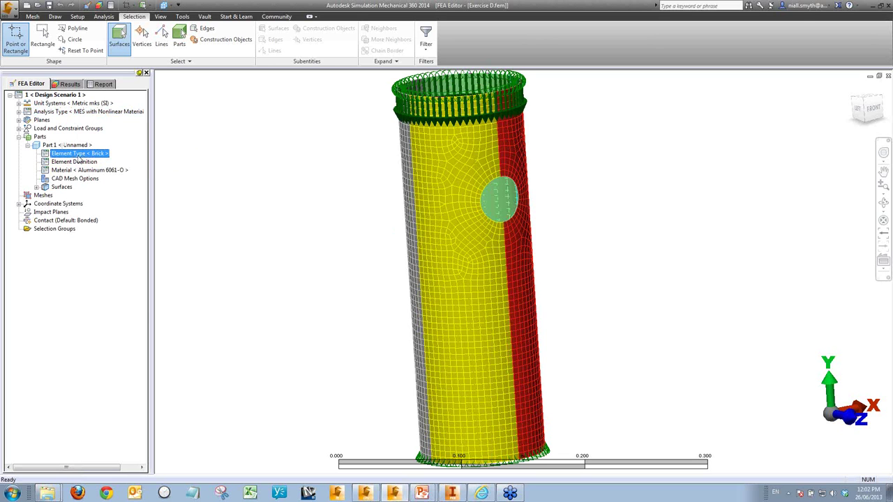
right_click(78, 160)
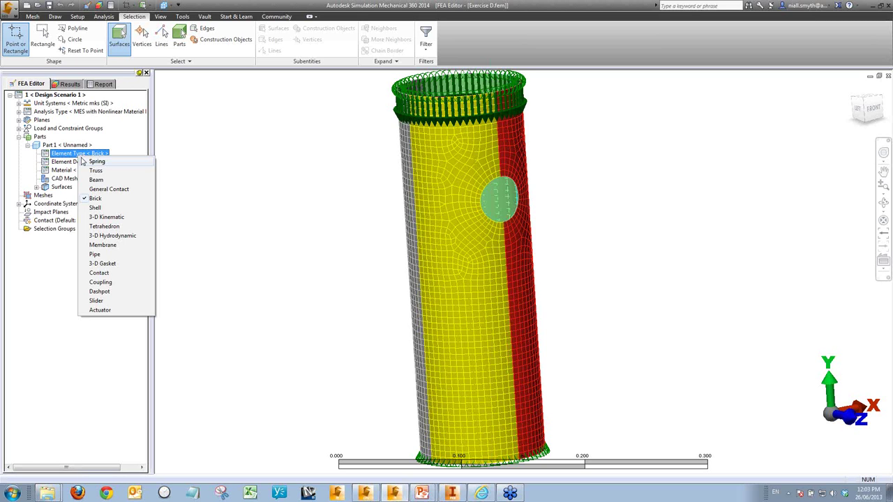
left_click(199, 157)
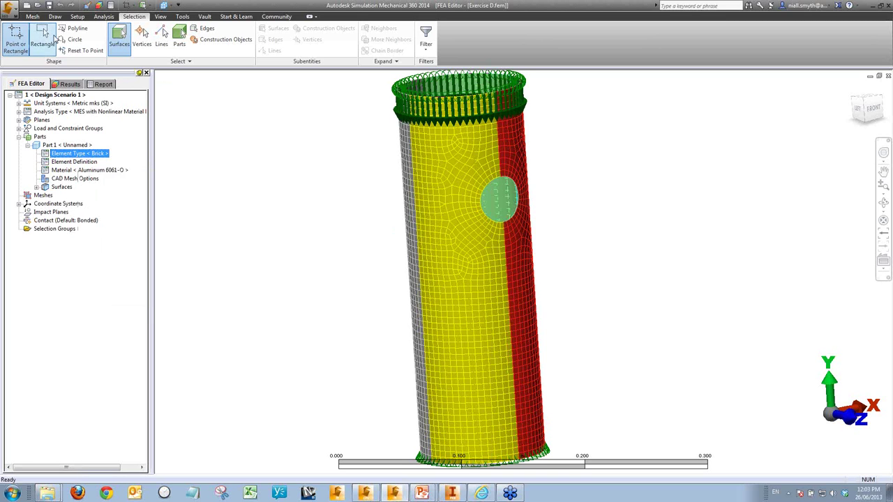
left_click(37, 5)
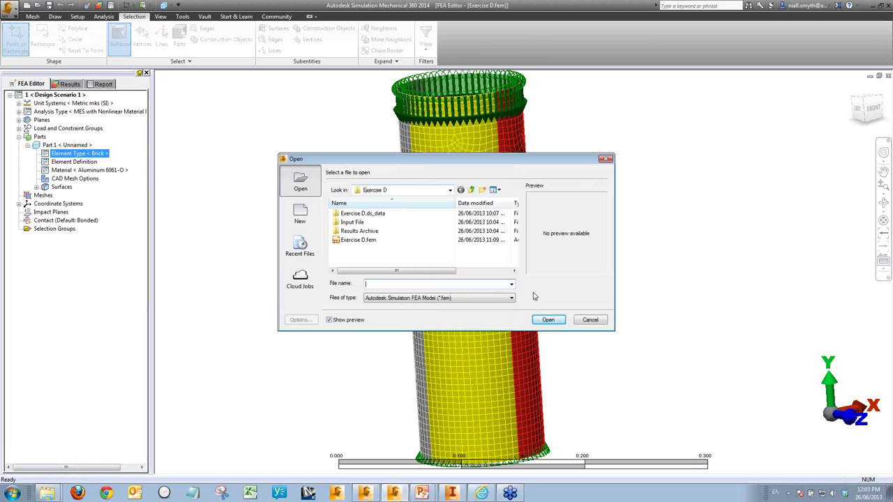
Cancel the Open dialog and close Exercise D without saving
left_click(605, 159)
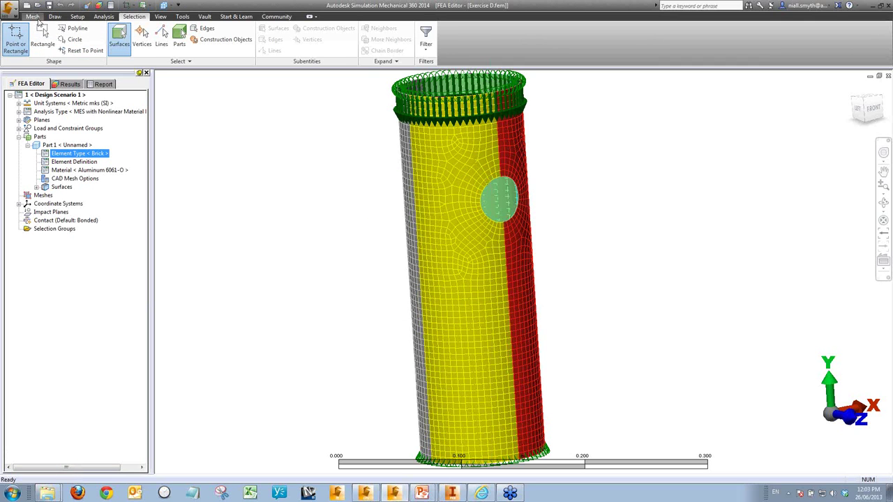
left_click(32, 16)
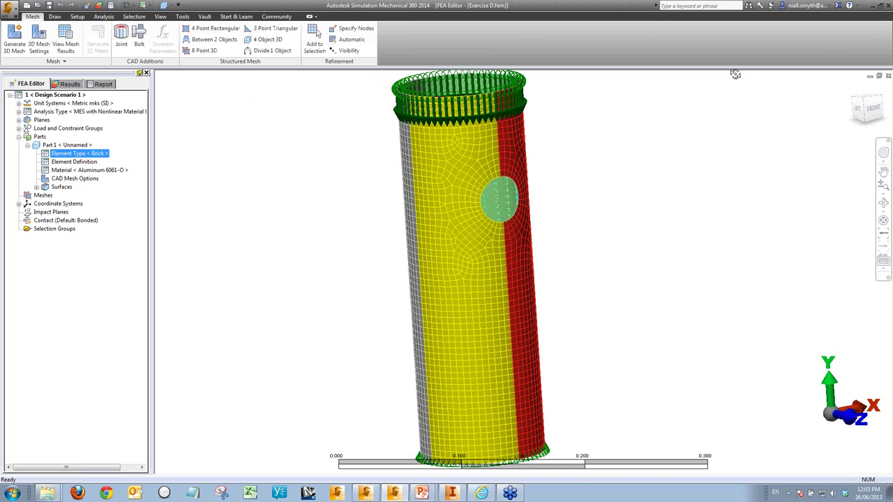
left_click(887, 77)
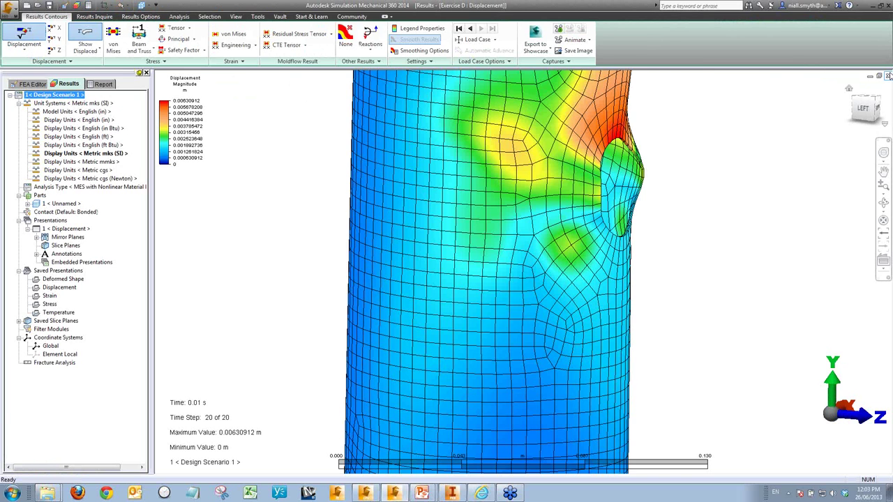
left_click(887, 76)
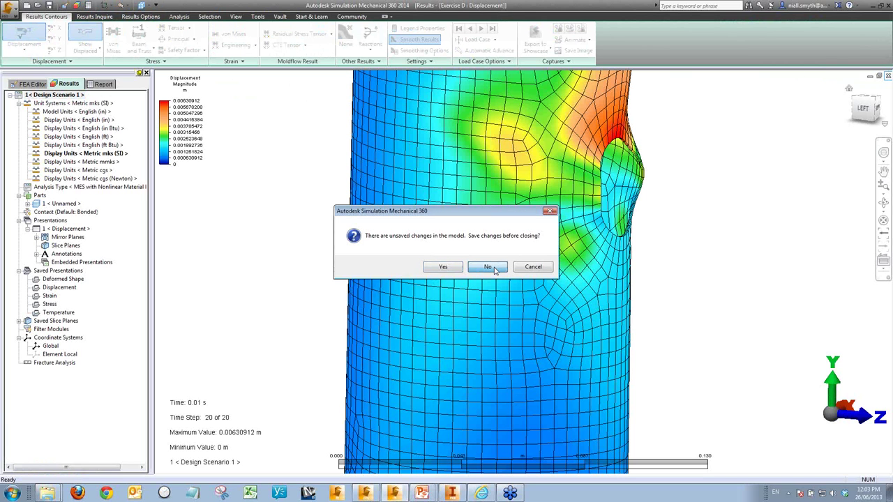
left_click(488, 267)
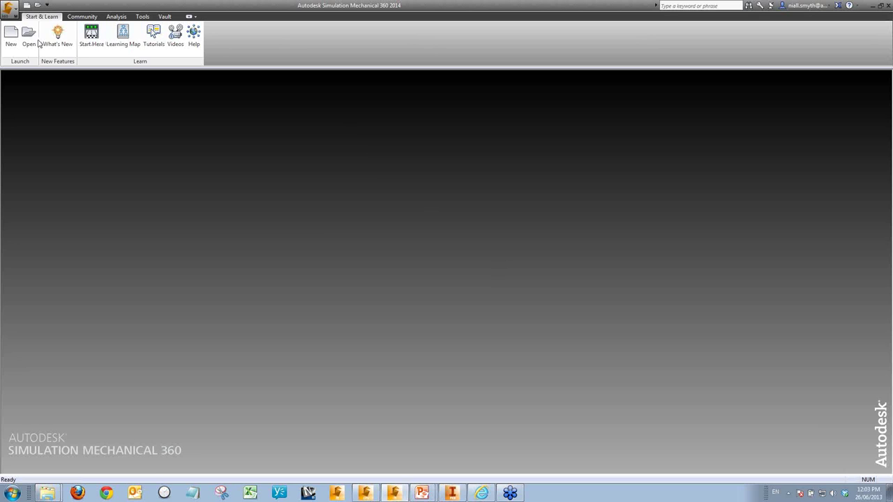
Browse the Open dialog to the Models folder and scroll its .fem list
left_click(29, 38)
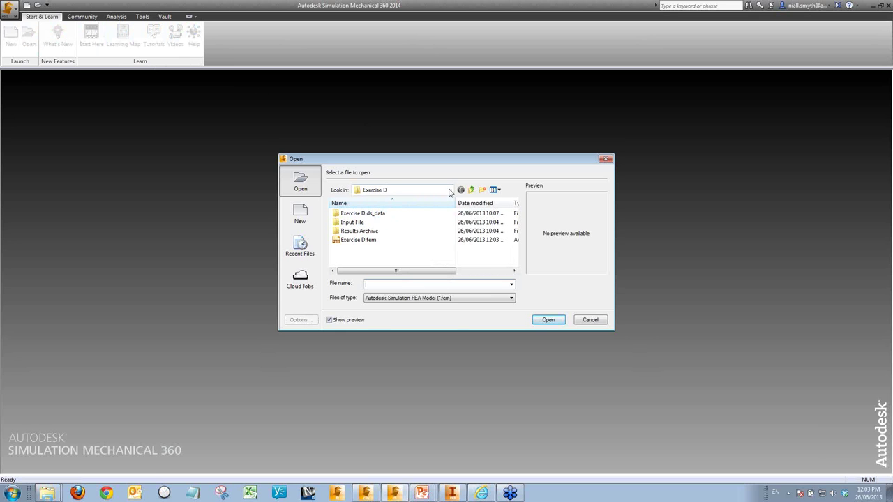
left_click(449, 190)
left_click(390, 274)
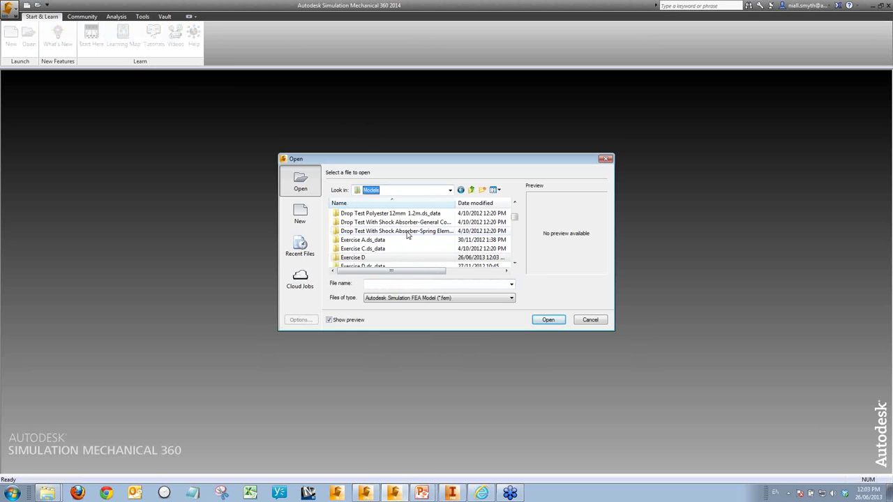
scroll(408, 236, "down", 6)
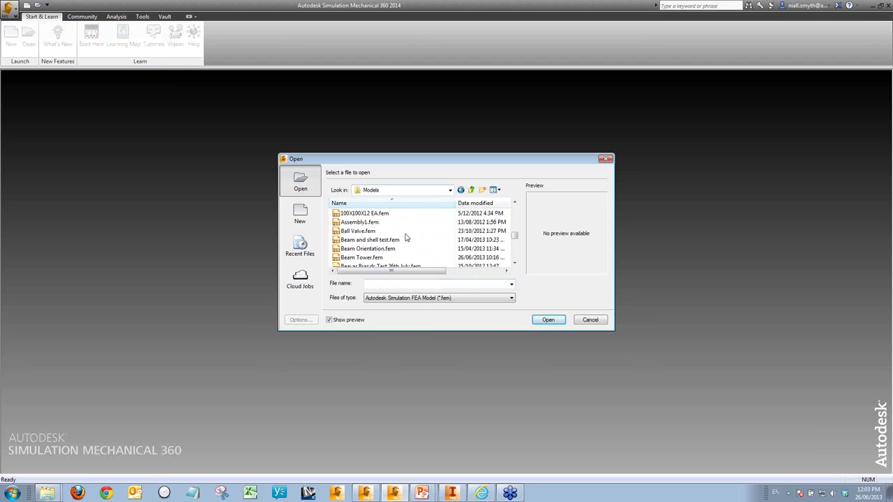
scroll(405, 238, "down", 4)
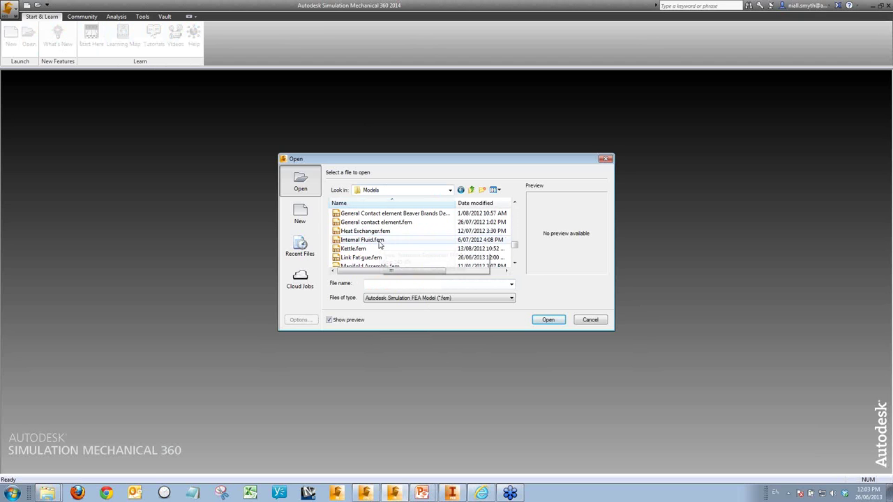
Open Link Fatigue.fem and switch to the Mesh tab
double_click(377, 263)
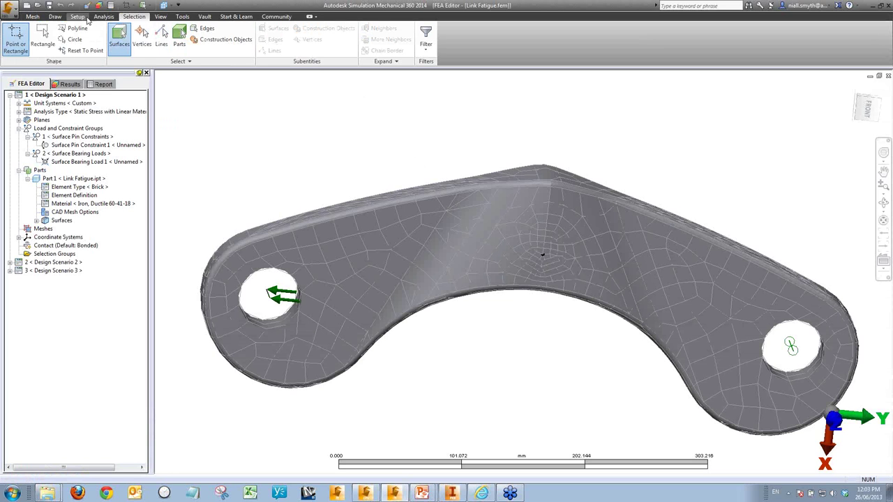
left_click(32, 16)
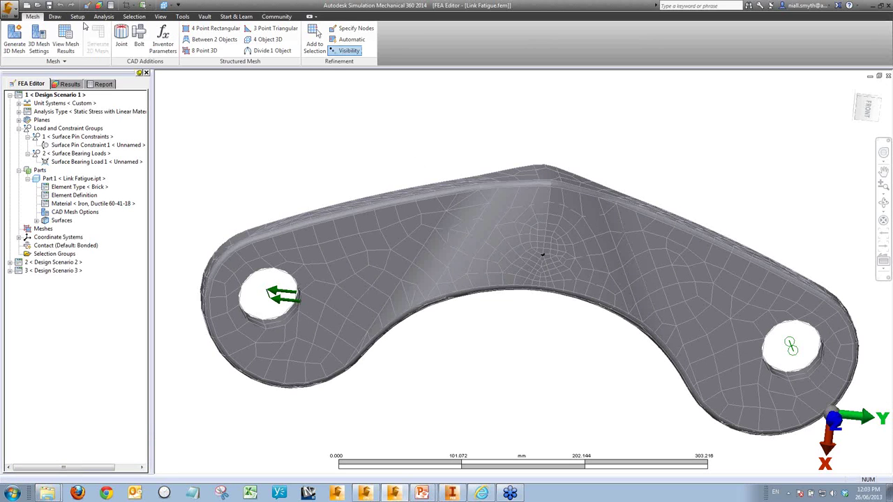
left_click(169, 39)
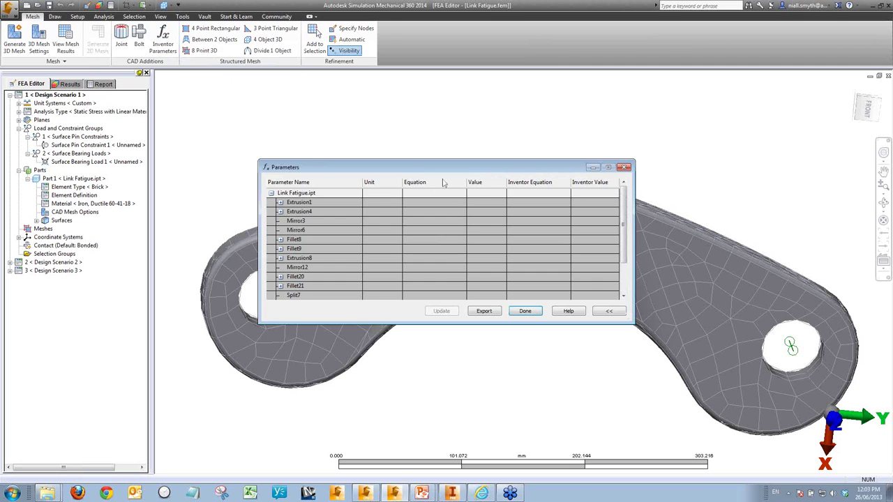
left_click(279, 212)
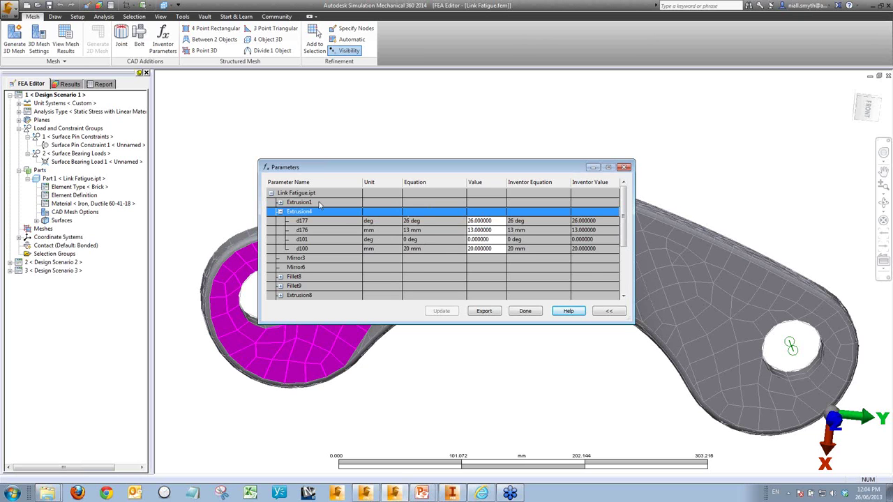
left_click(280, 203)
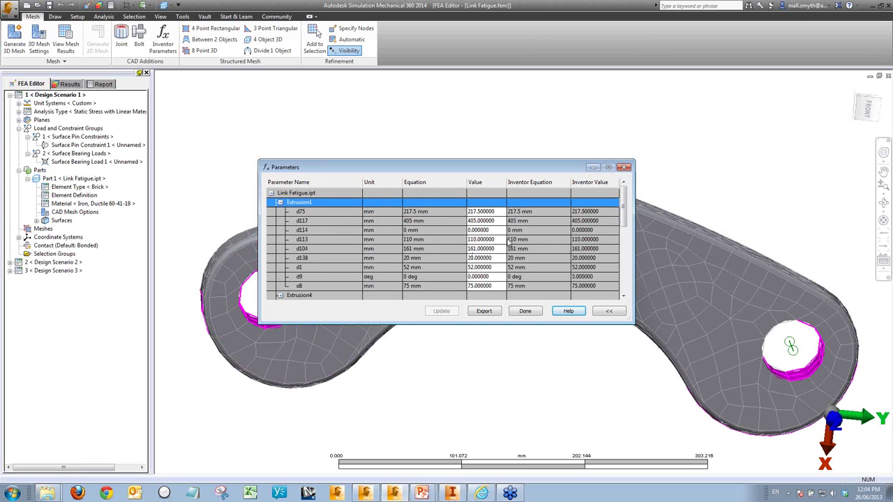
scroll(461, 245, "down", 5)
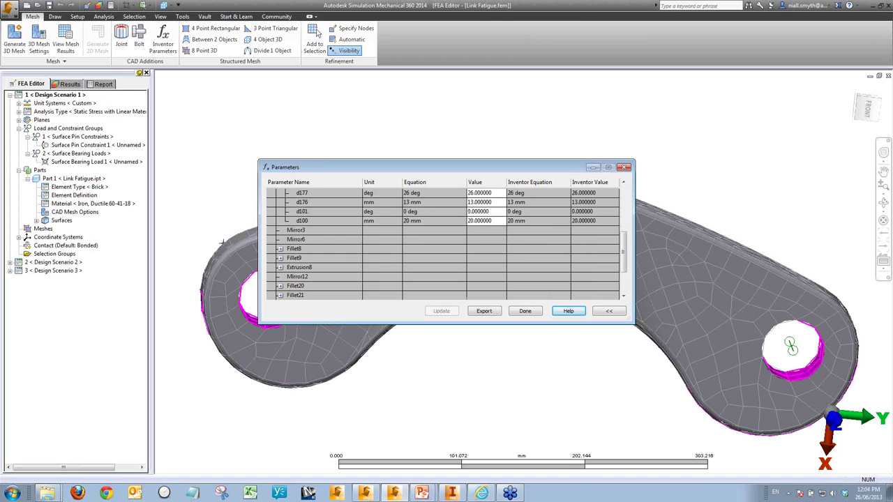
left_click(280, 249)
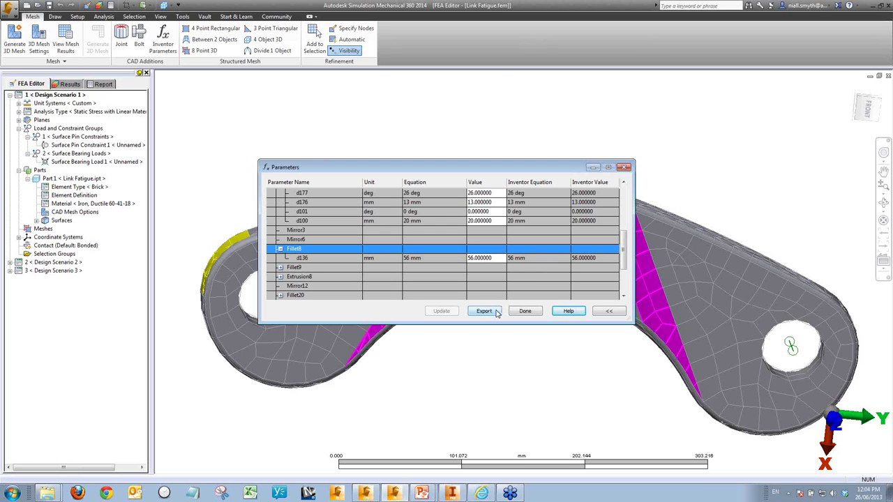
left_click(530, 311)
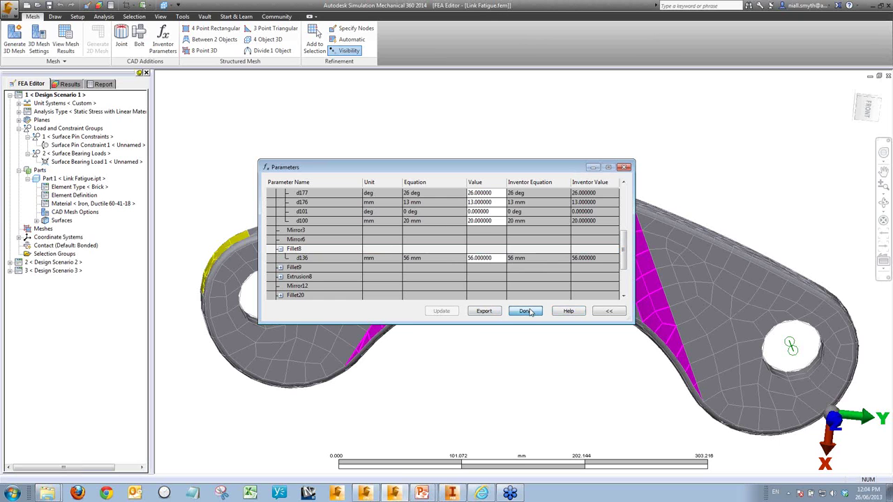
left_click(37, 4)
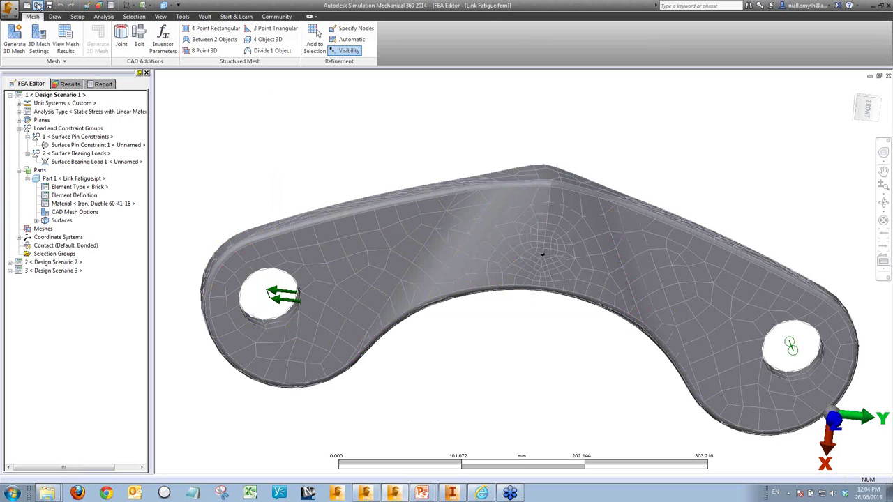
left_click(500, 298)
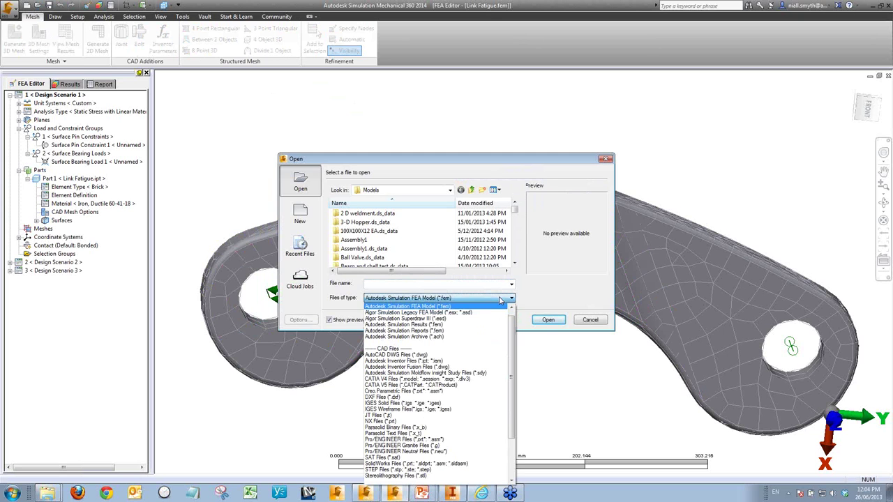
mouse_move(511, 336)
left_mouse_down()
mouse_move(514, 383)
mouse_move(511, 351)
left_mouse_up()
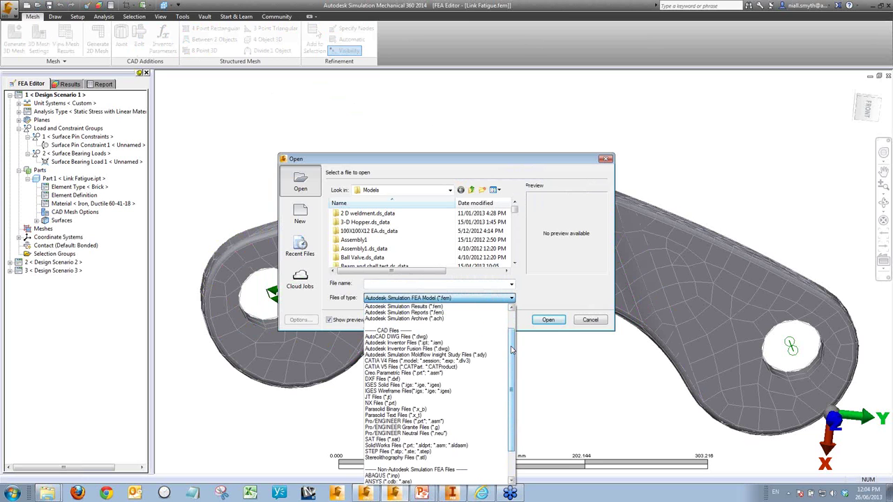
left_click_drag(512, 351, 511, 384)
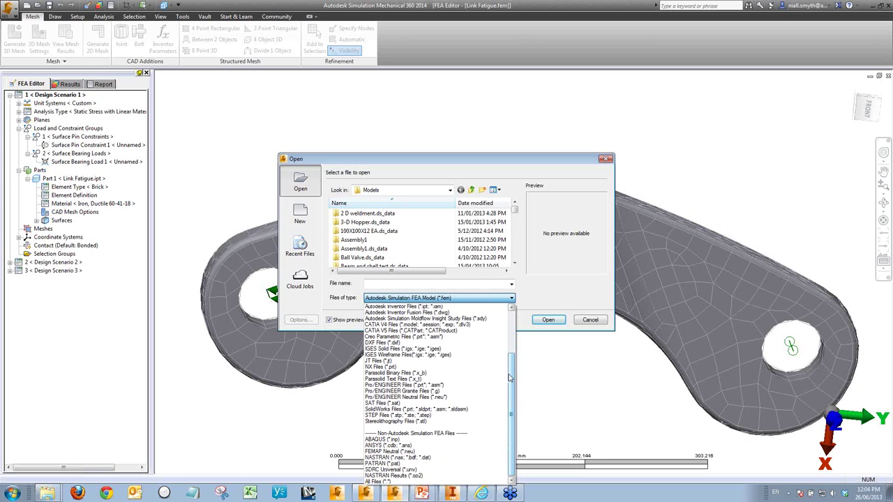
left_click_drag(510, 377, 508, 330)
left_click(587, 325)
left_click(588, 321)
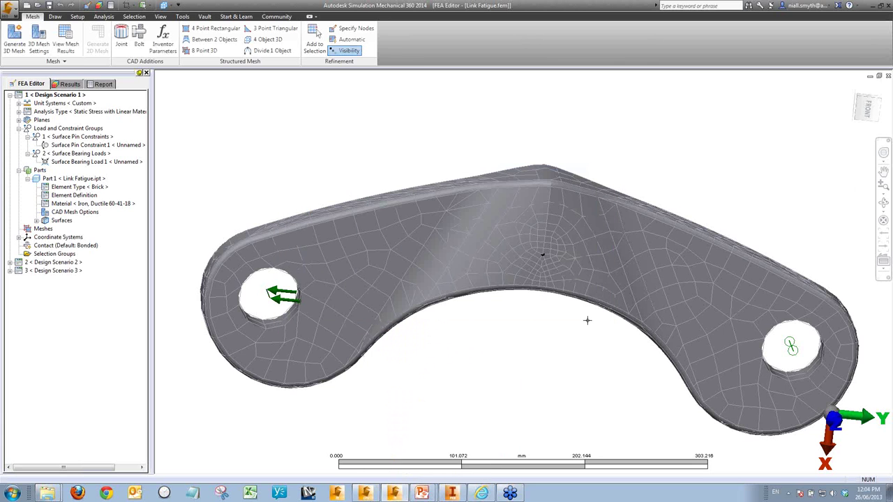
left_click(482, 283)
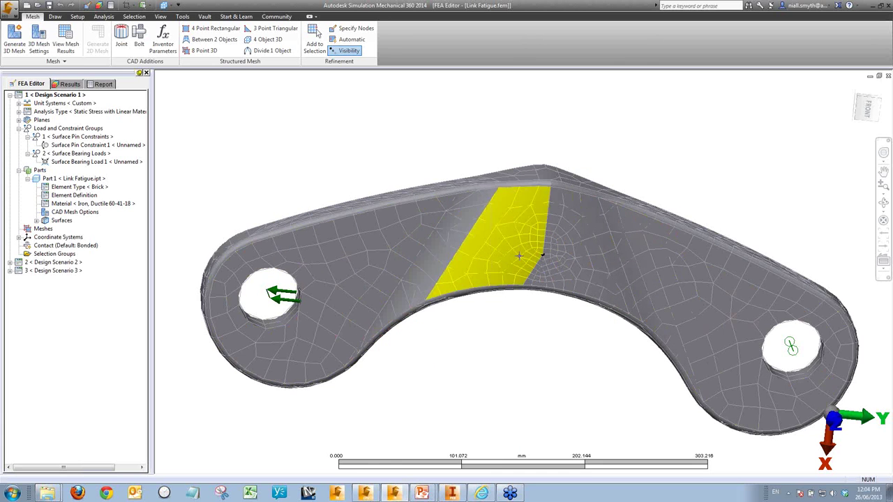
Close Link Fatigue and scroll down through the Models folder in the Open dialog
left_click(887, 76)
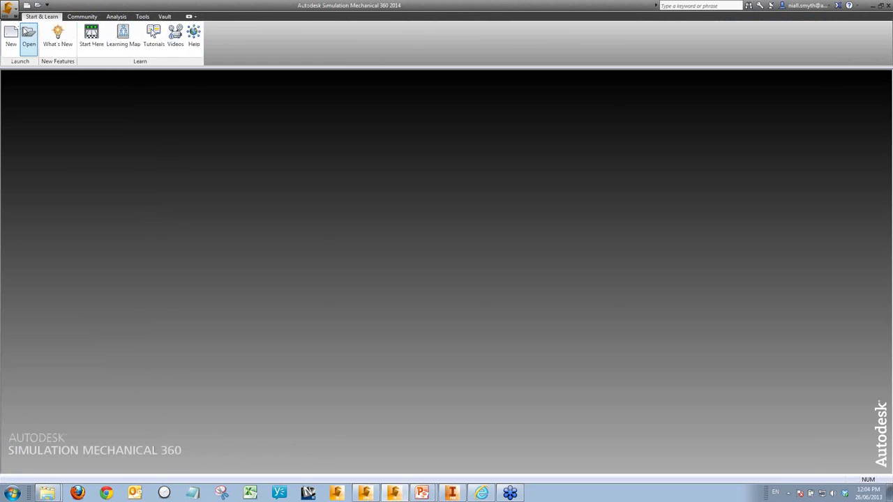
left_click(29, 36)
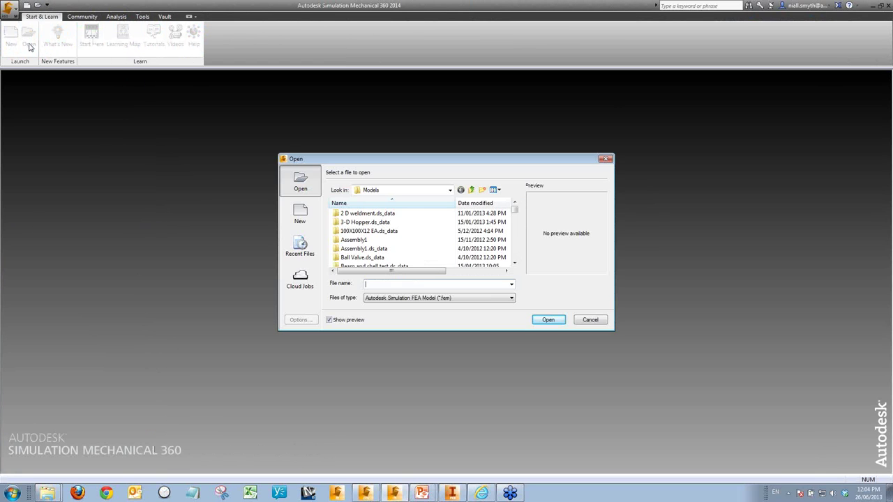
left_click(514, 263)
left_click(514, 263)
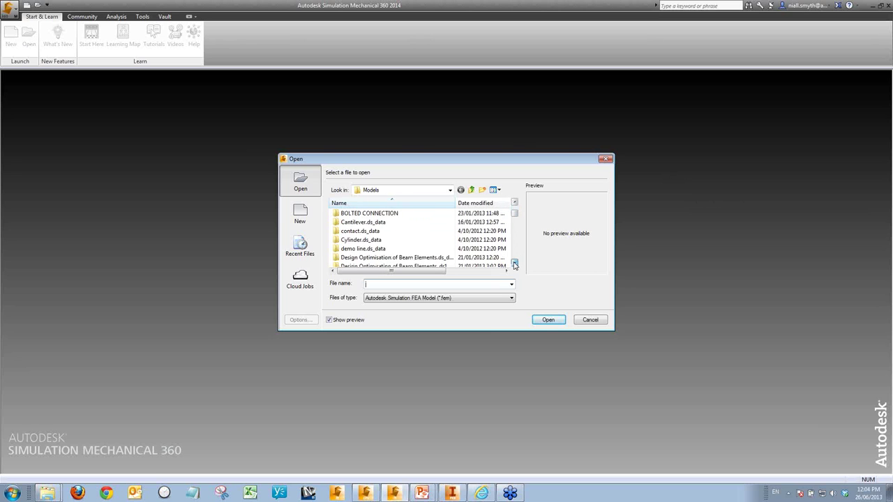
left_click(514, 263)
left_click(514, 263)
left_click(514, 263)
left_click(514, 262)
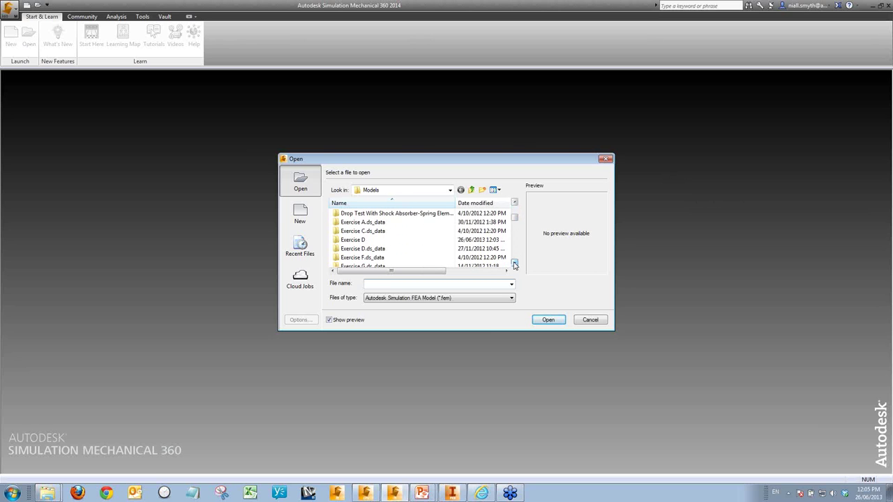
left_click_drag(515, 223, 515, 242)
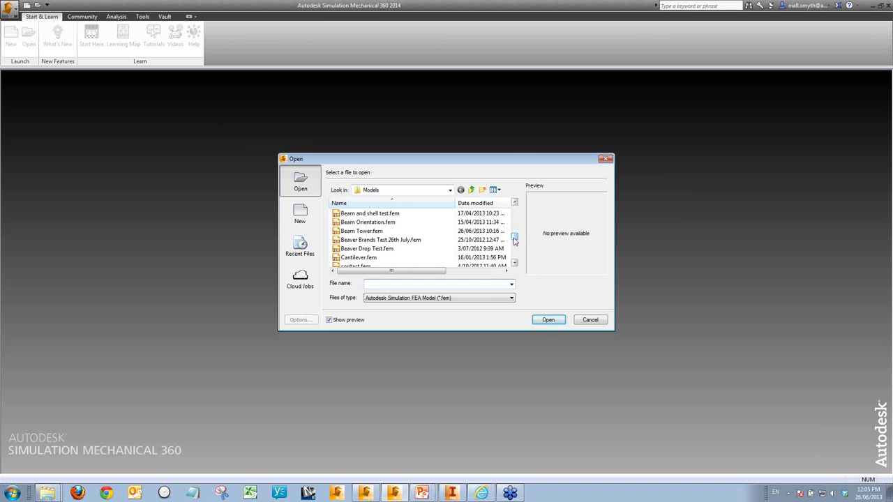
left_click(515, 263)
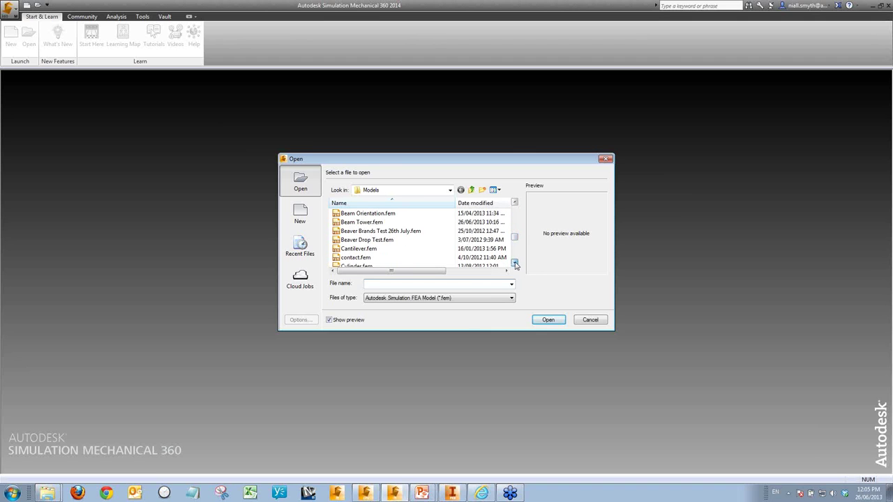
left_click(514, 263)
left_click(515, 263)
left_click(514, 262)
left_click(515, 263)
left_click(515, 263)
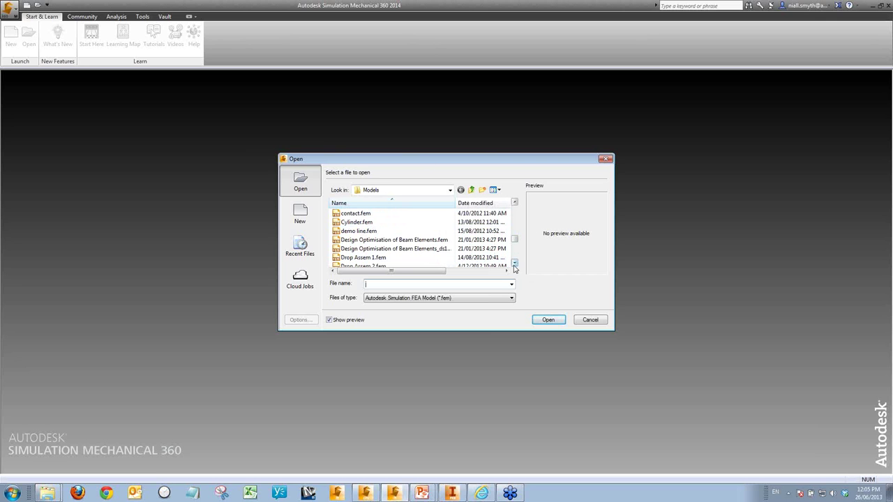
left_click(514, 264)
left_click(513, 263)
left_click(514, 263)
left_click(514, 264)
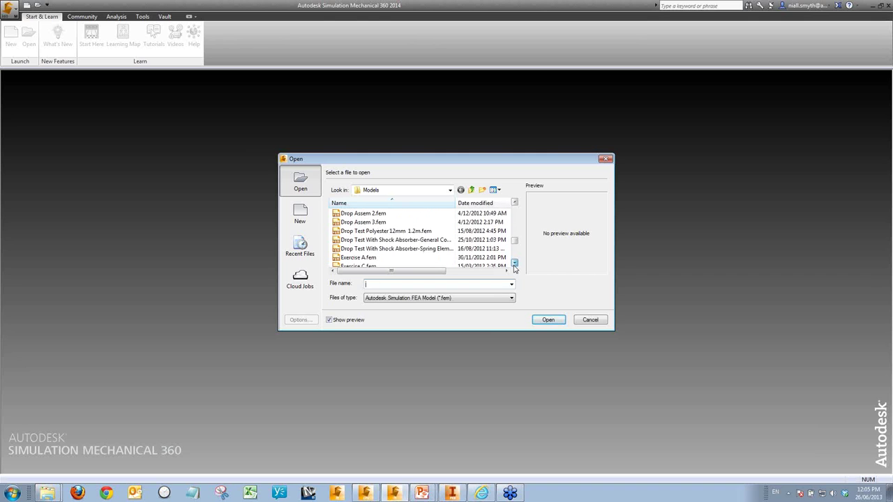
left_click(514, 263)
left_click(514, 264)
left_click(514, 264)
left_click(514, 264)
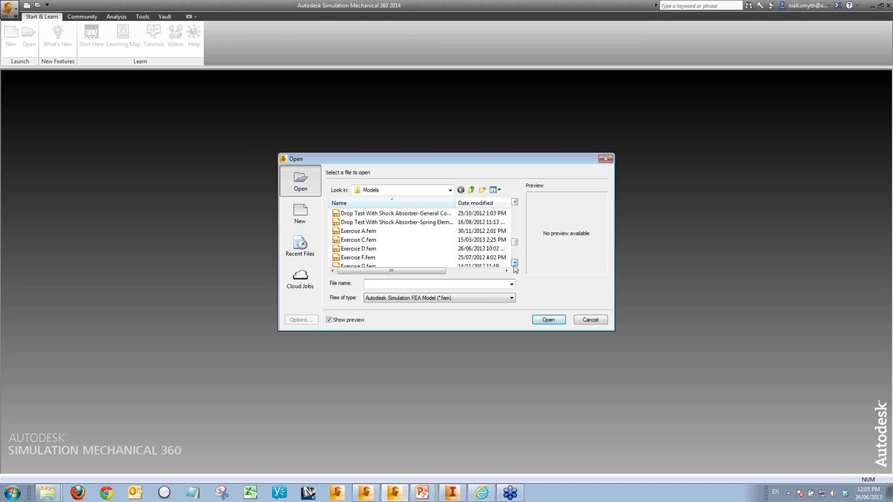
Scroll back up the file list and select Beam Tower.fem
left_click(515, 201)
left_click(515, 201)
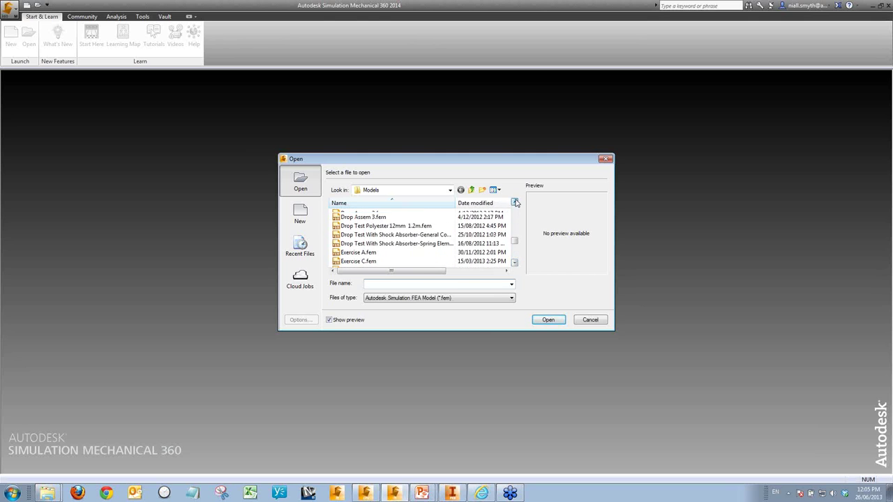
left_click(515, 202)
left_click(515, 202)
left_click(515, 201)
left_click(514, 201)
left_click(514, 201)
left_click(515, 202)
left_click(515, 202)
left_click(514, 201)
left_click(514, 201)
left_click(514, 202)
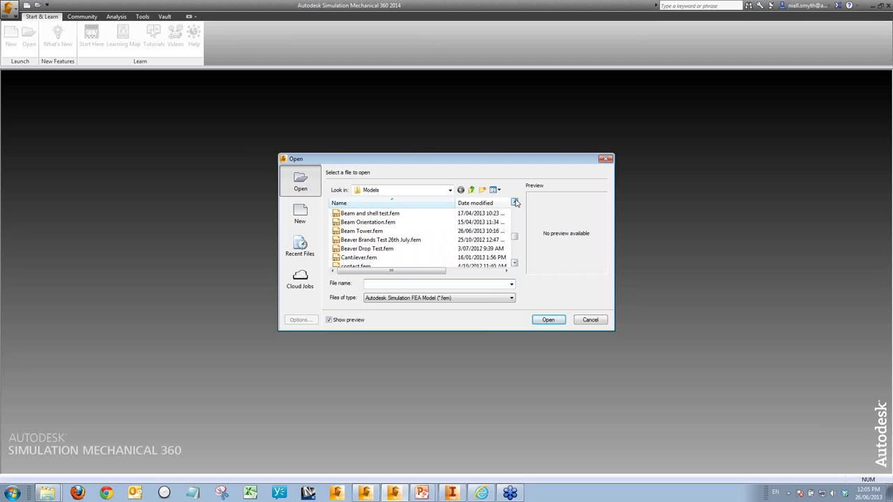
left_click(380, 231)
Load Beam Tower.fem, turn it to a front ViewCube view, then select and clear the upper bracing
left_click(548, 319)
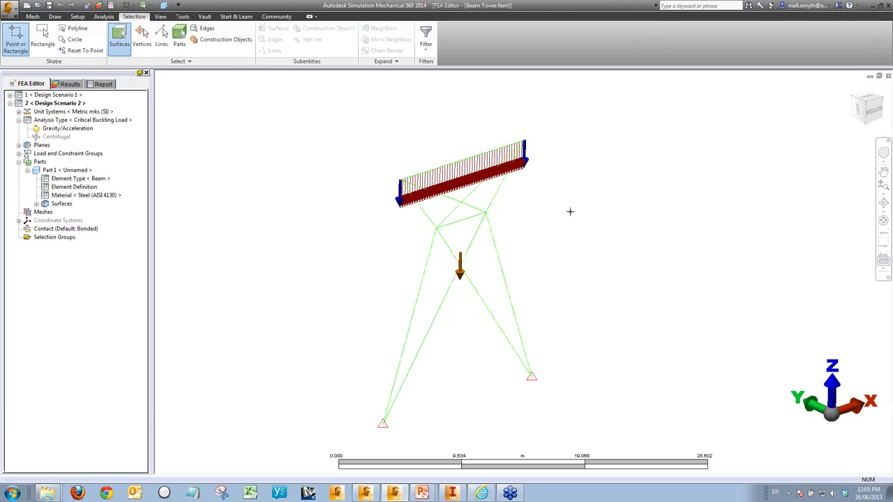
left_click(879, 114)
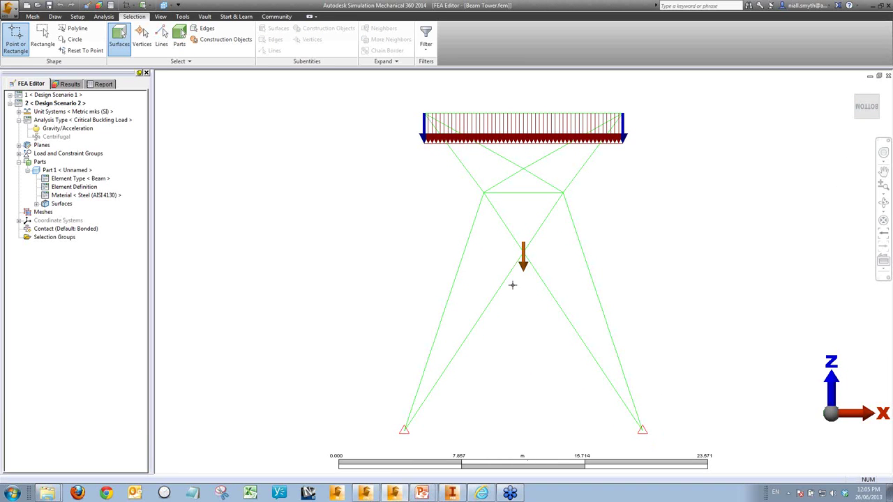
left_click(560, 196)
left_click(555, 196)
left_click(551, 168)
Show the Beam Tower buckling displacement results rendered in Mesh visual style
left_click(70, 84)
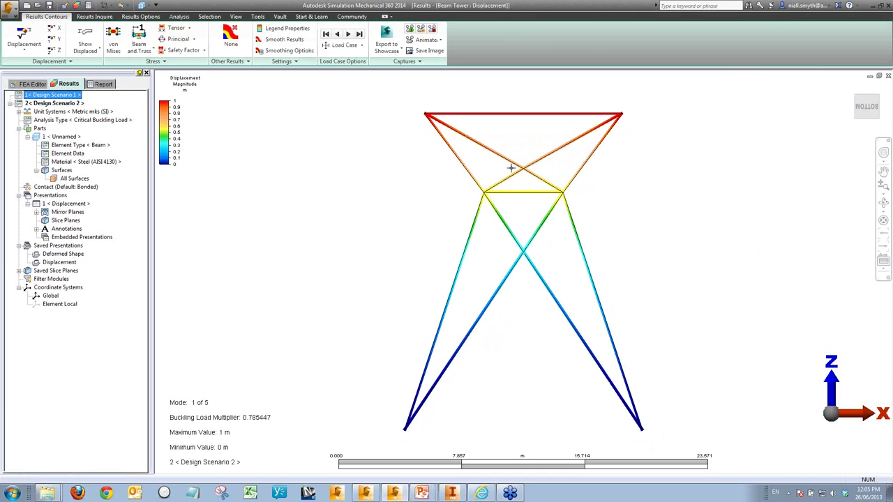
middle_click_drag(446, 143, 408, 194)
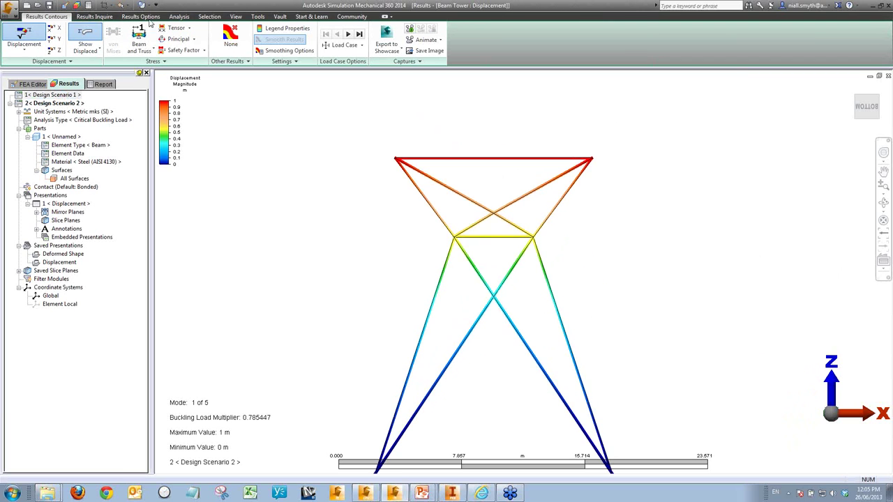
left_click(236, 16)
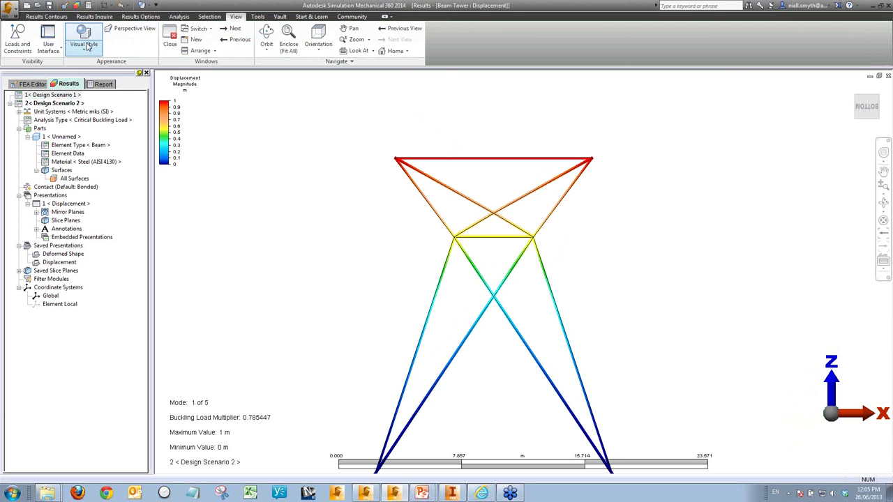
left_click(93, 47)
left_click(90, 83)
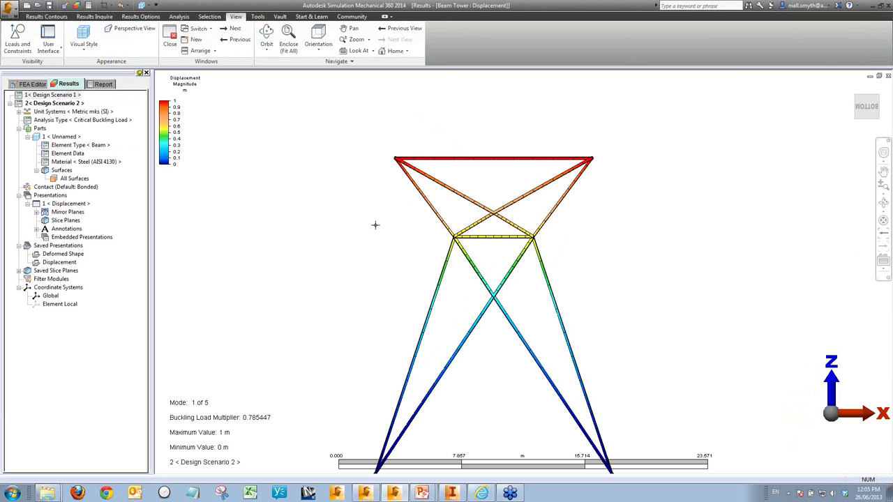
Orbit and zoom in on the tower's upper joints, then return to the front view
mouse_move(350, 237)
middle_mouse_down("shift")
mouse_move(435, 242)
mouse_move(476, 292)
mouse_move(446, 175)
mouse_move(448, 197)
middle_mouse_up("shift")
scroll(447, 197, "up", 5)
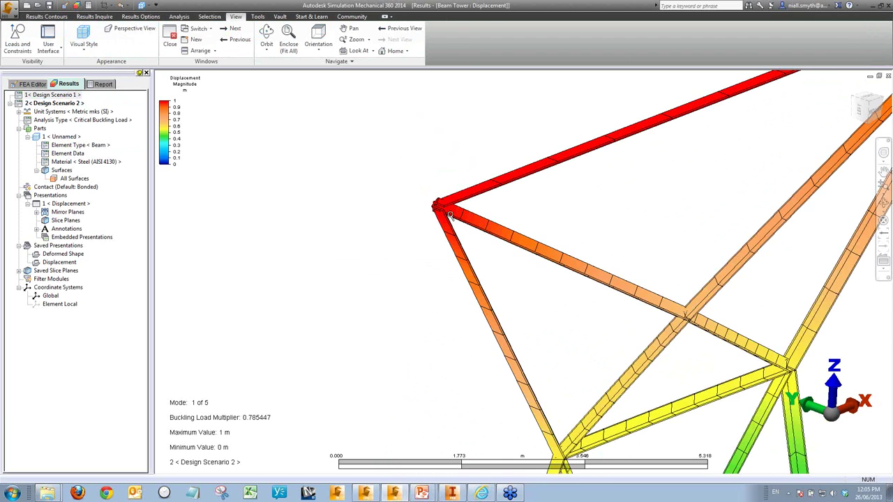
scroll(602, 227, "up", 2)
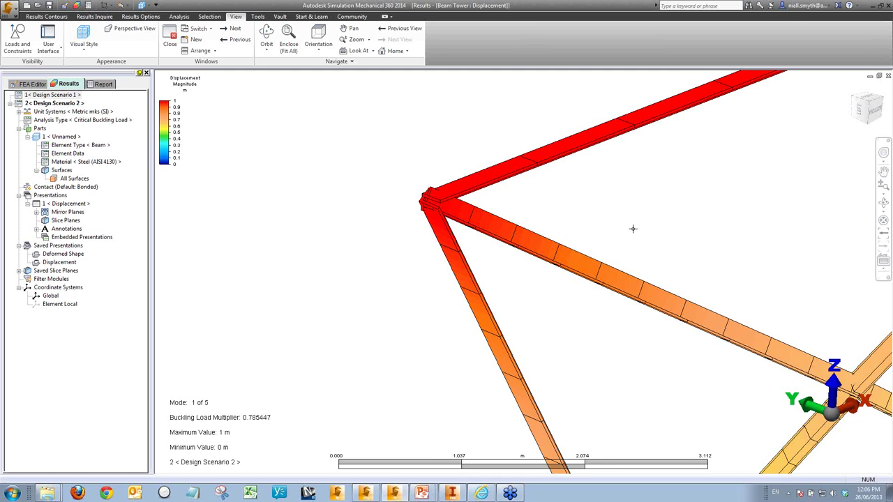
mouse_move(628, 225)
middle_mouse_down("shift")
mouse_move(614, 264)
mouse_move(566, 241)
middle_mouse_up("shift")
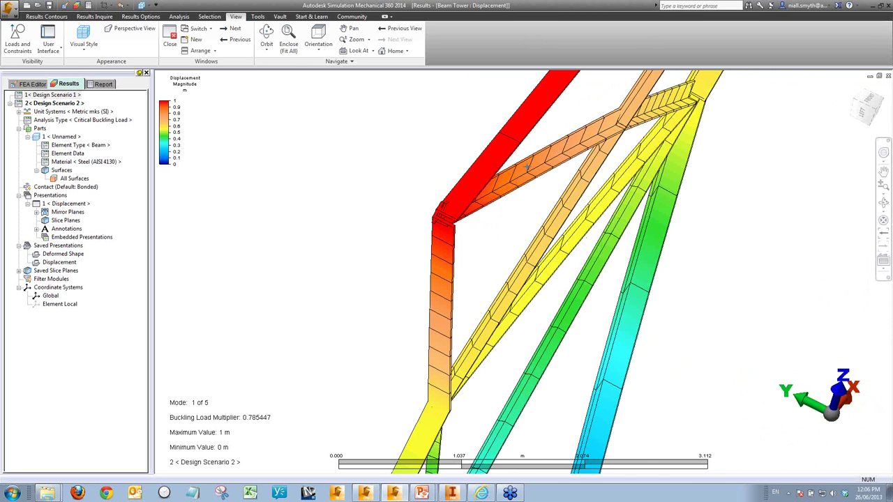
middle_click_drag(528, 165, 510, 198, "shift")
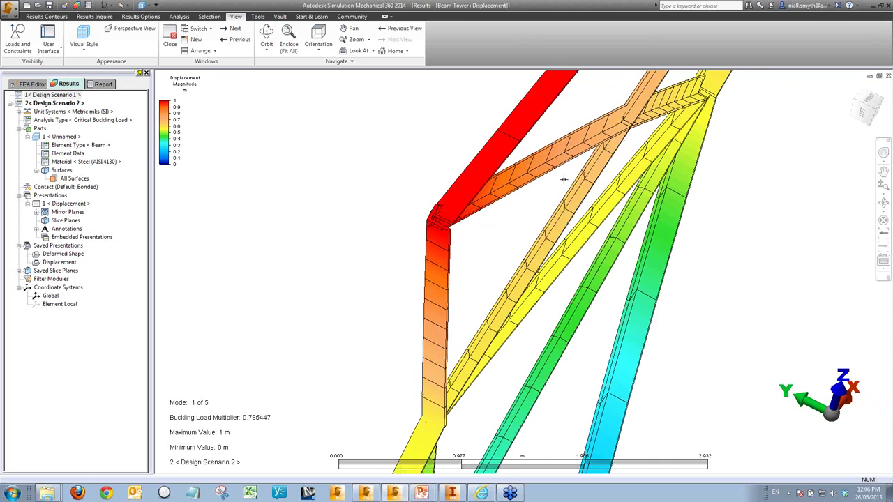
middle_click_drag(564, 180, 648, 294, "shift")
middle_click_drag(742, 342, 527, 249)
left_click(870, 110)
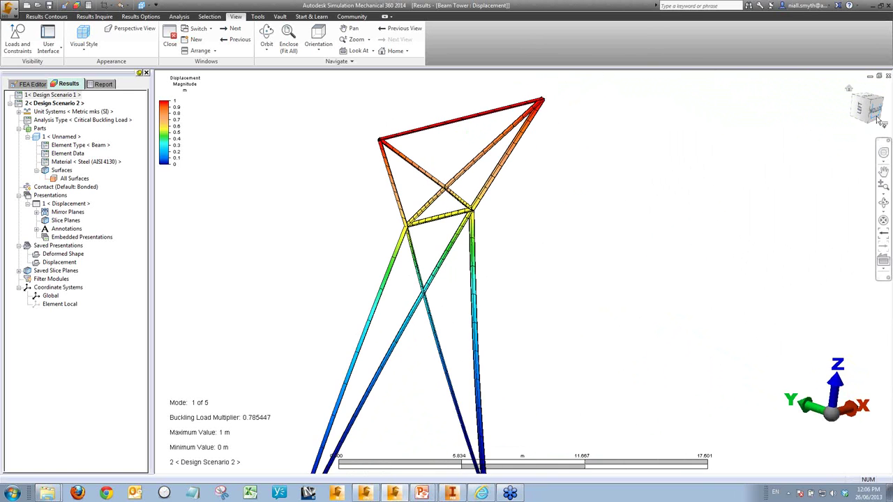
left_click(867, 107)
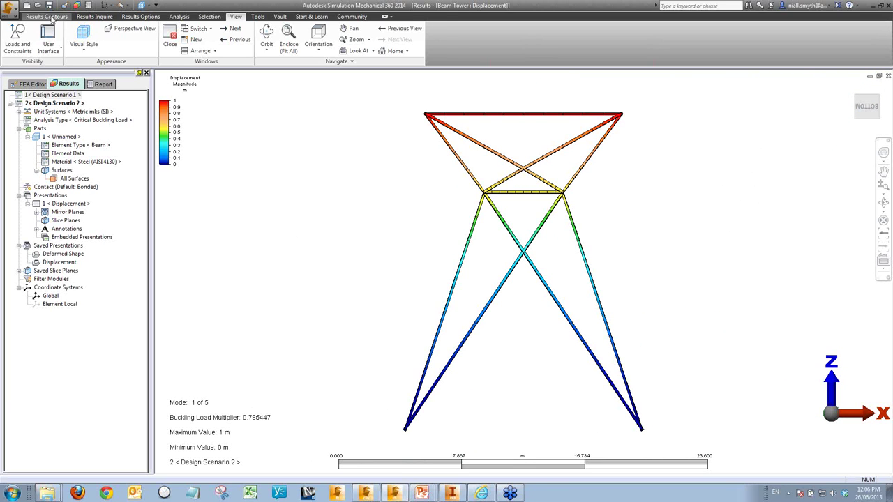
Advance the Beam Tower buckling results from mode 2 up to mode 5
left_click(48, 16)
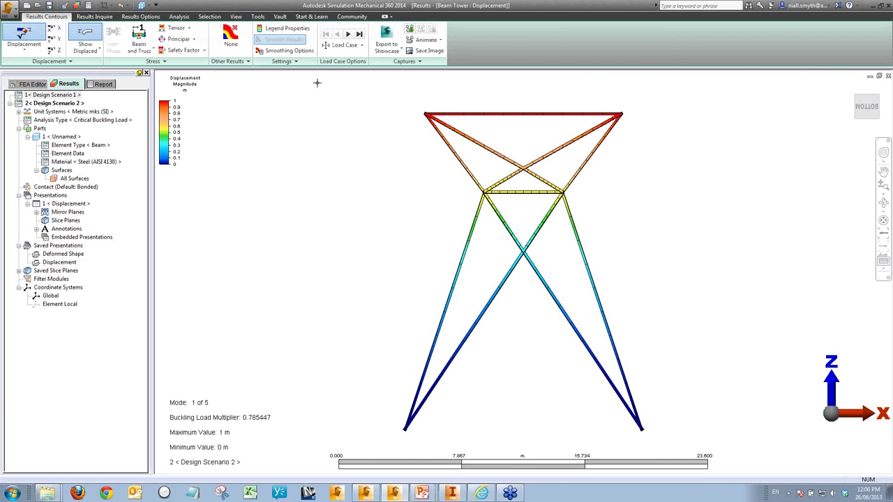
left_click(347, 34)
left_click(347, 34)
left_click(348, 34)
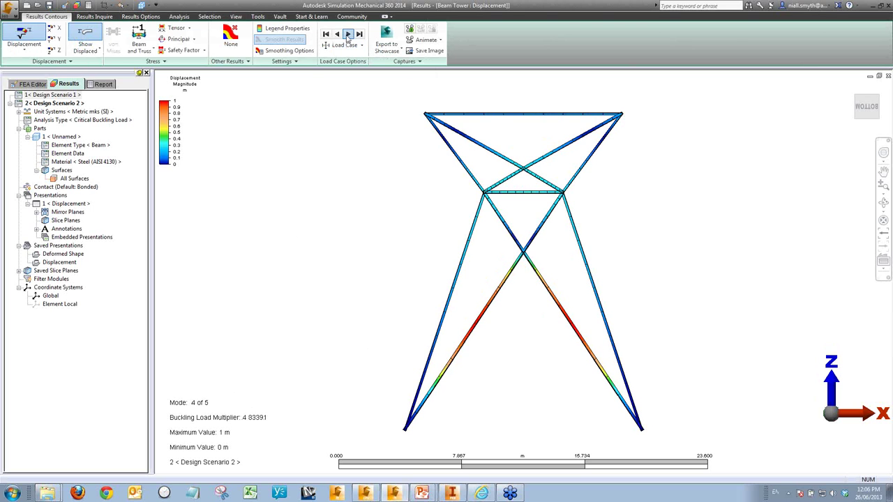
left_click(348, 34)
Step back through modes 4, 3 and 2 to buckling mode 1 (multiplier 0.785447)
left_click(336, 34)
left_click(336, 34)
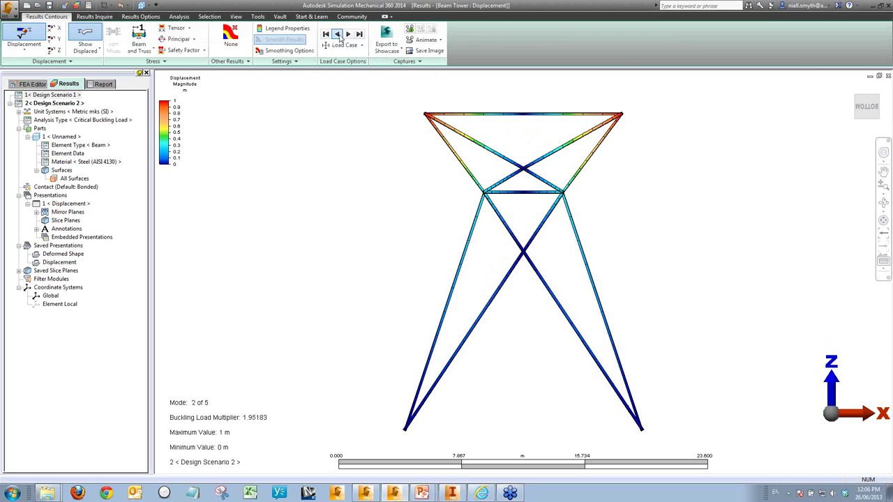
left_click(337, 34)
left_click(337, 34)
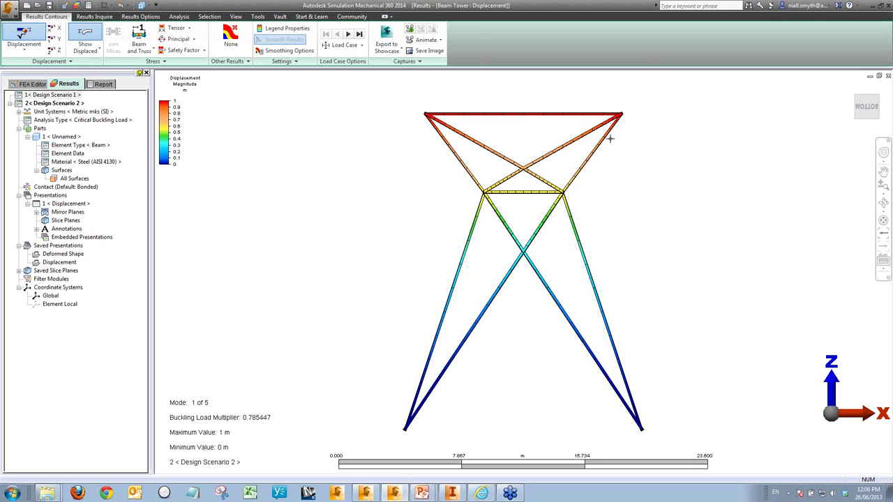
Advance to buckling mode 2 (multiplier 1.95183), then leave the results for the tower's FEA Editor
left_click(358, 34)
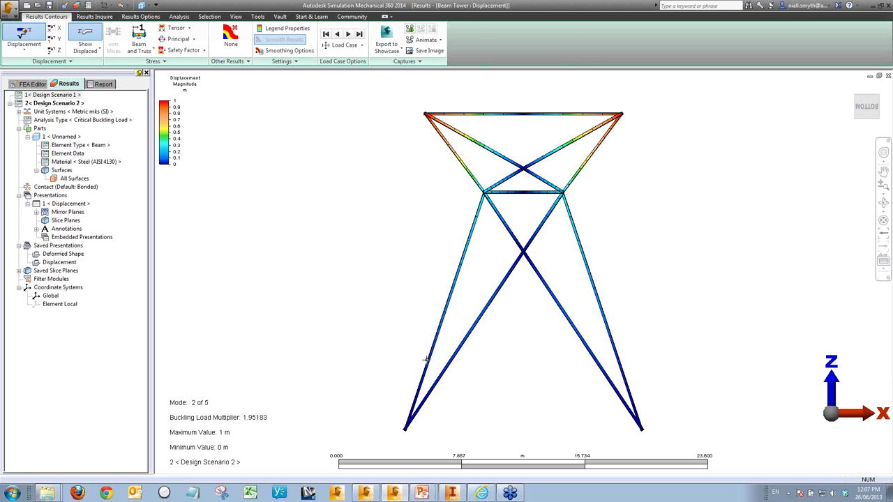
left_click(888, 77)
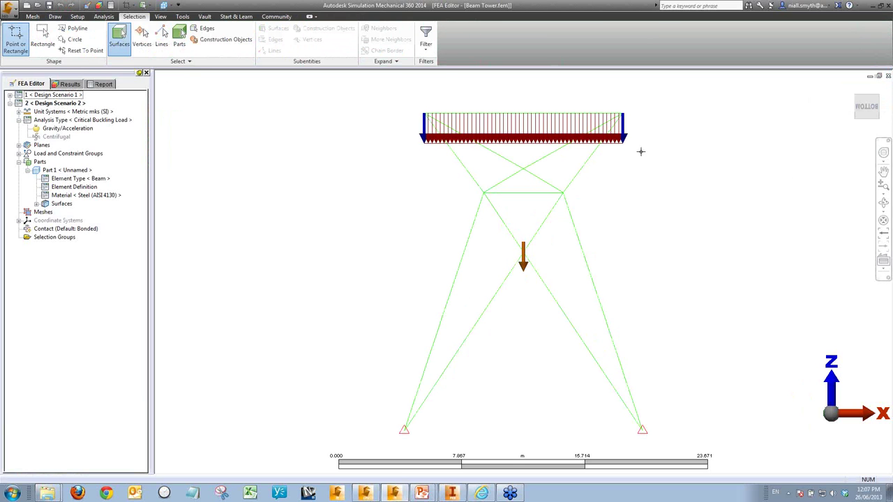
Discard the beam tower changes and load Drop Assem 2.fem from the Simulation 360 Webcast folder
left_click(888, 75)
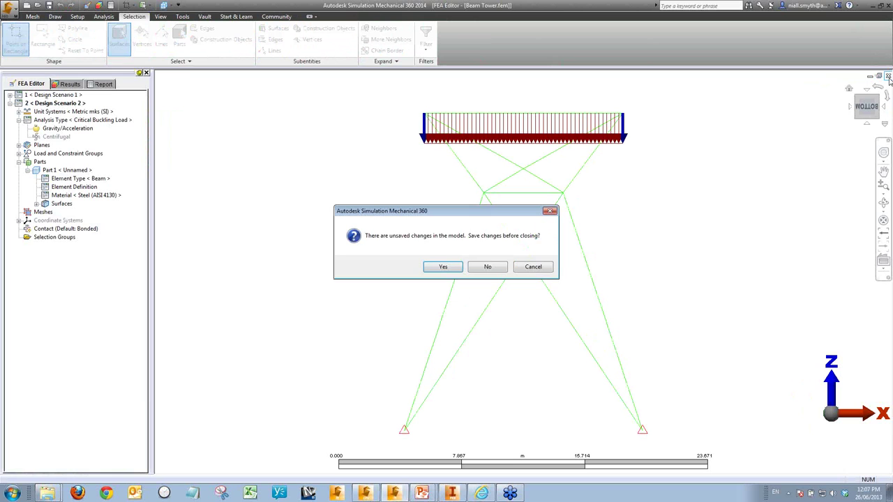
left_click(487, 267)
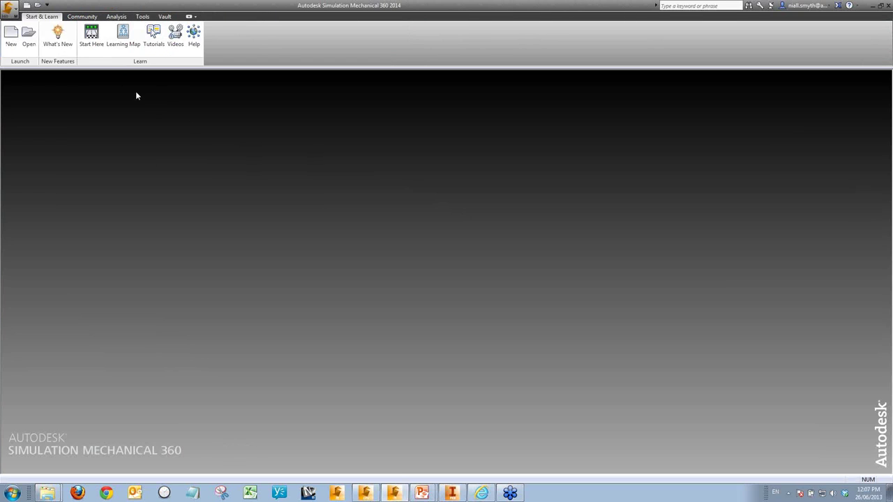
left_click(28, 35)
left_click_drag(516, 215, 515, 243)
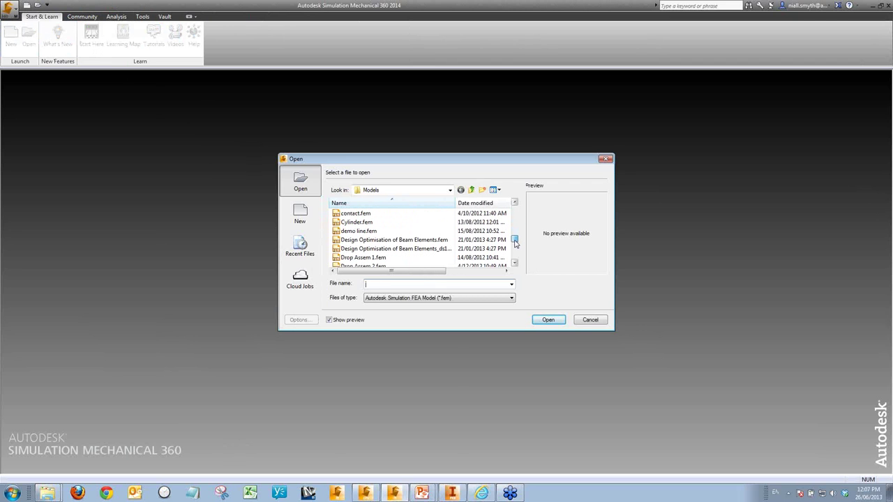
left_click(515, 203)
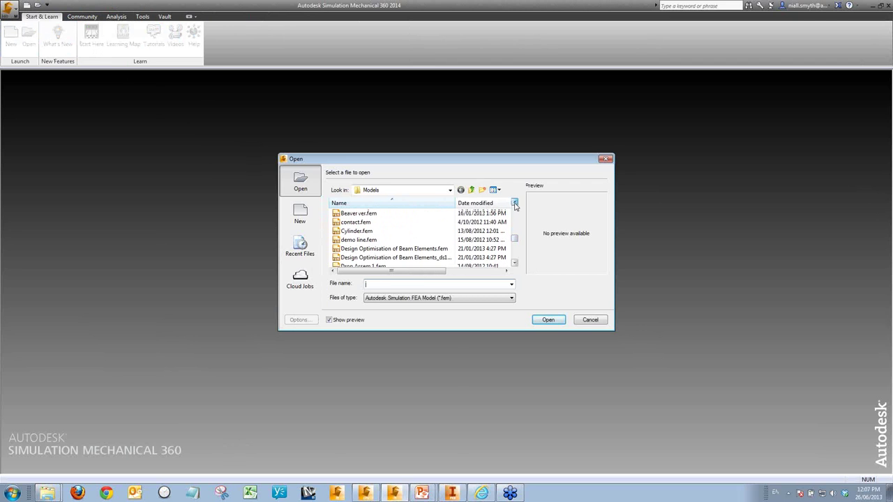
left_click_drag(515, 203, 516, 206)
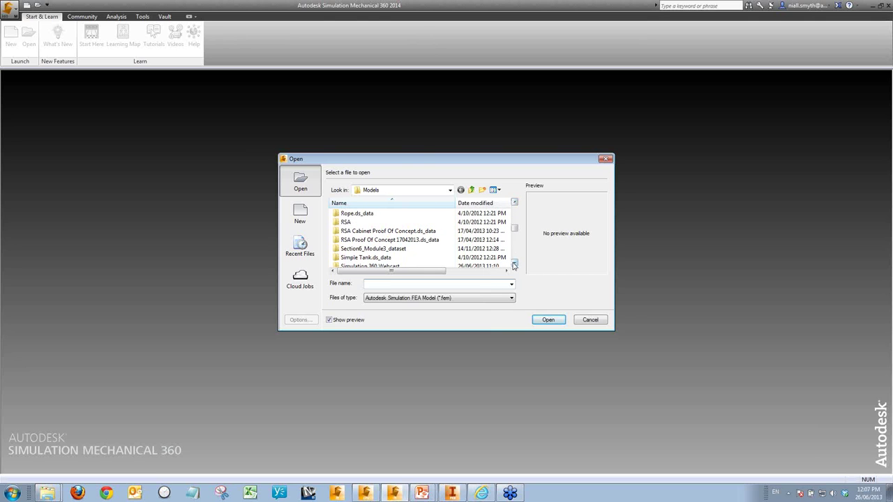
left_click_drag(514, 265, 514, 265)
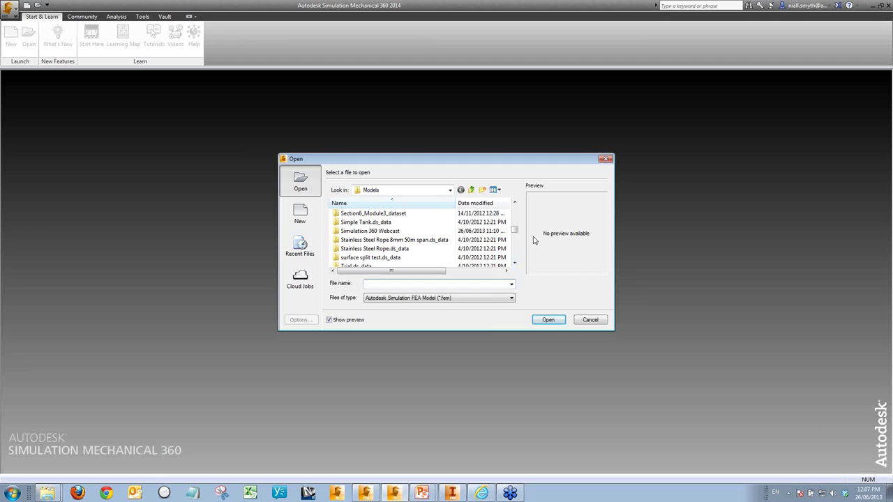
left_click_drag(515, 265, 516, 267)
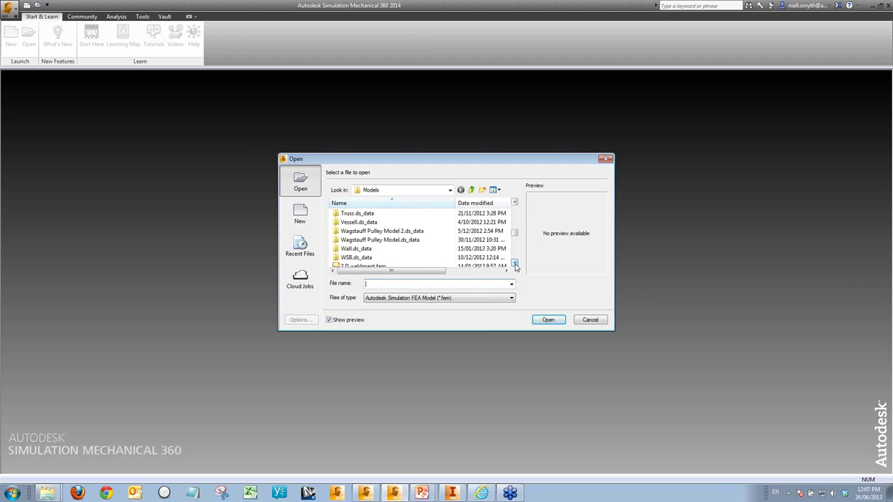
left_click_drag(515, 203, 516, 205)
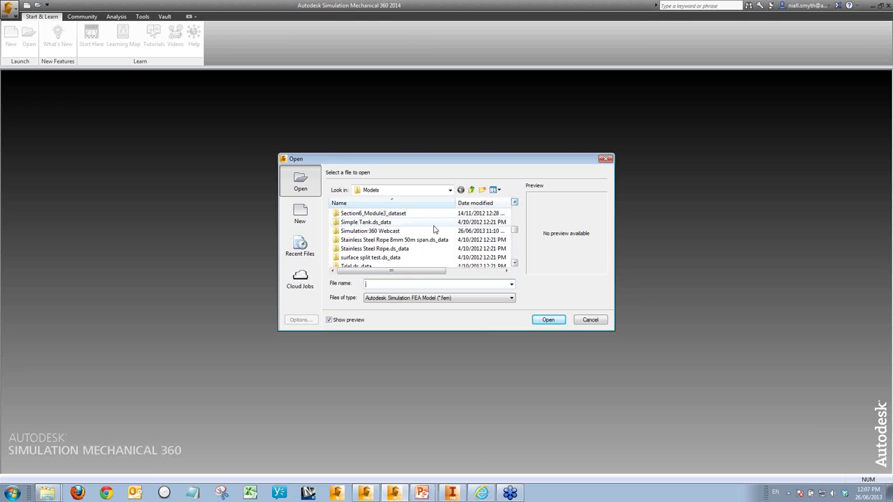
double_click(382, 232)
left_click(368, 222)
left_click(548, 321)
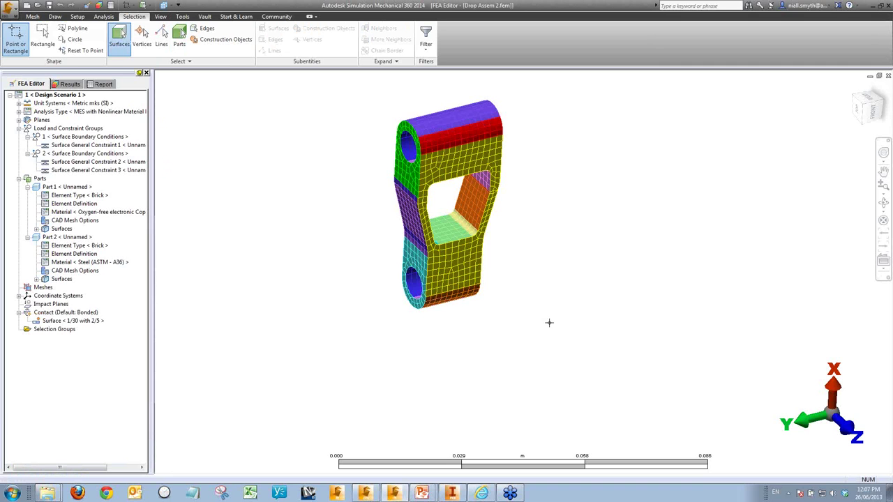
Orbit and zoom around the two-part drop assembly, then show its displacement results at 0.5 s
middle_click_drag(549, 322, 557, 235, "shift")
scroll(572, 358, "down", 2)
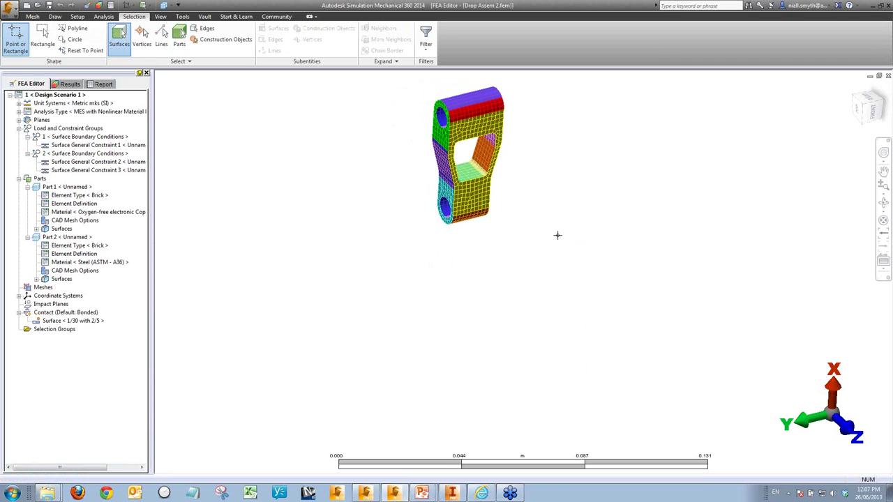
scroll(679, 253, "down", 5)
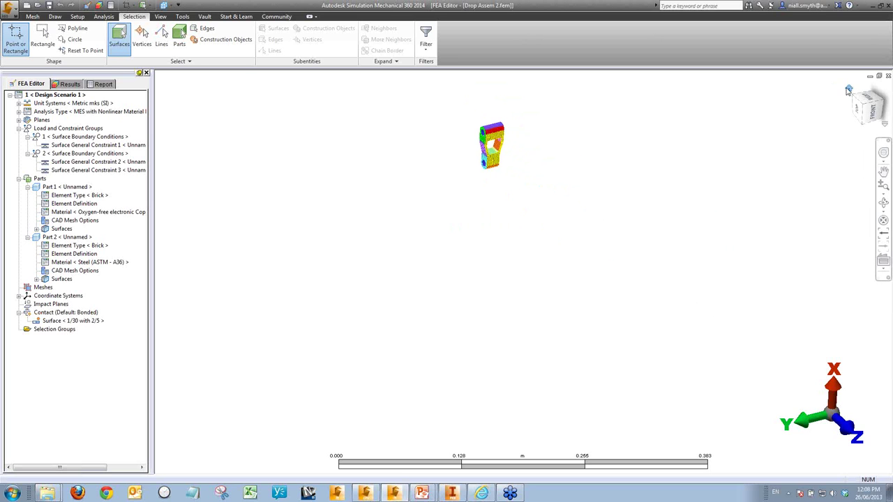
left_click(848, 91)
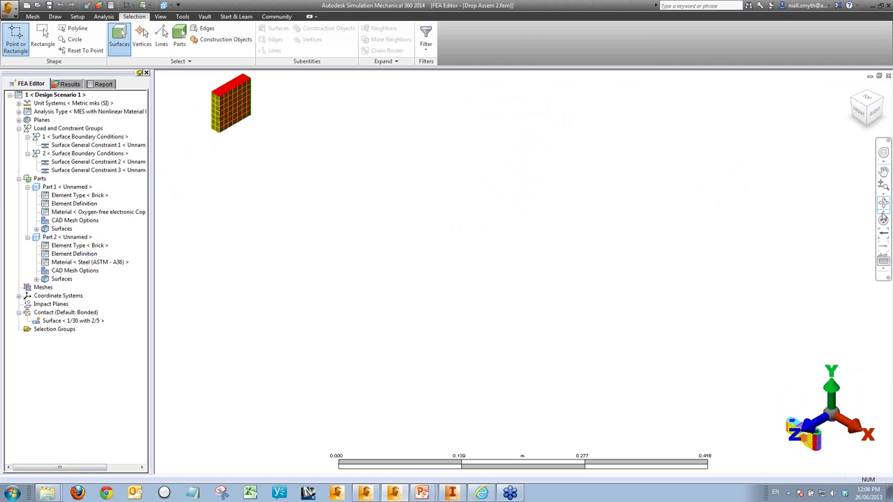
left_click(882, 219)
left_click_drag(709, 282, 469, 237)
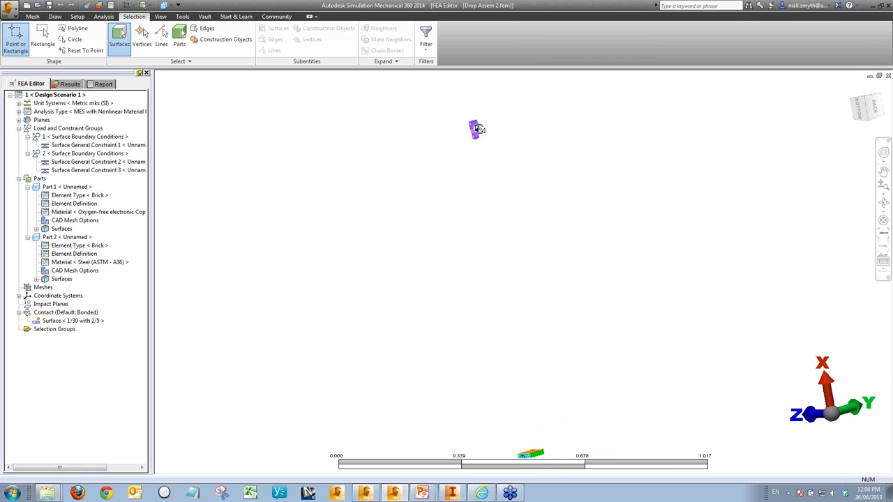
left_click_drag(578, 270, 568, 244)
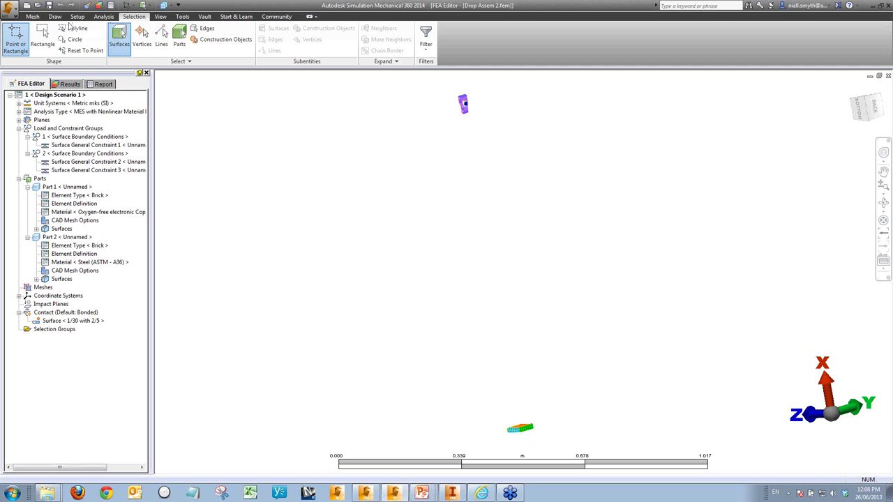
left_click(75, 84)
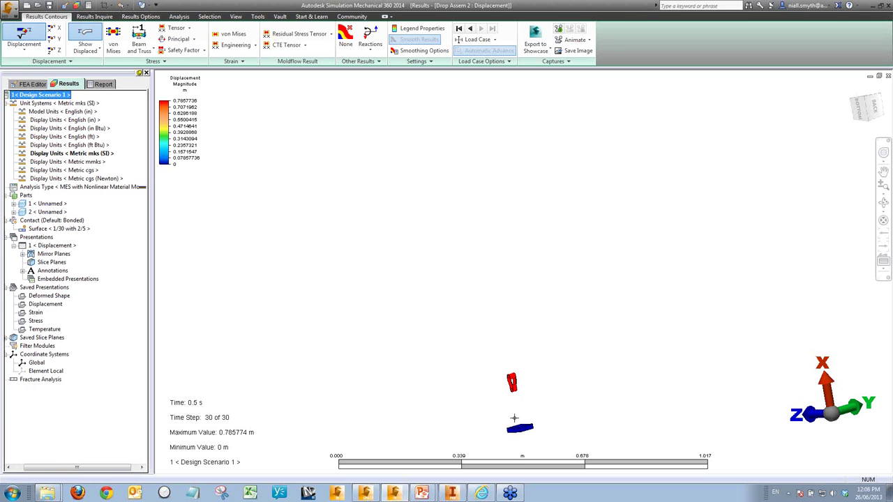
Zoom in on von Mises stress at time step 8 (0.445 s), where the link strikes the block
scroll(514, 407, "up", 1)
scroll(515, 406, "up", 5)
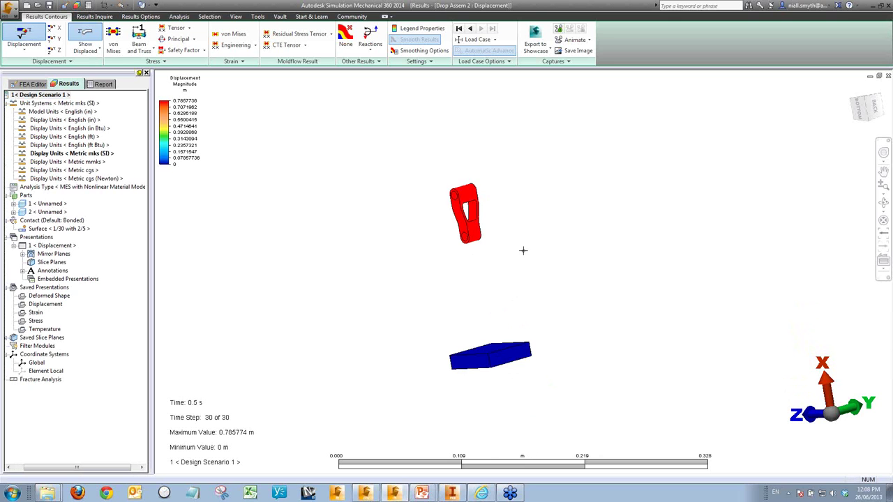
scroll(524, 251, "up", 1)
left_click(113, 43)
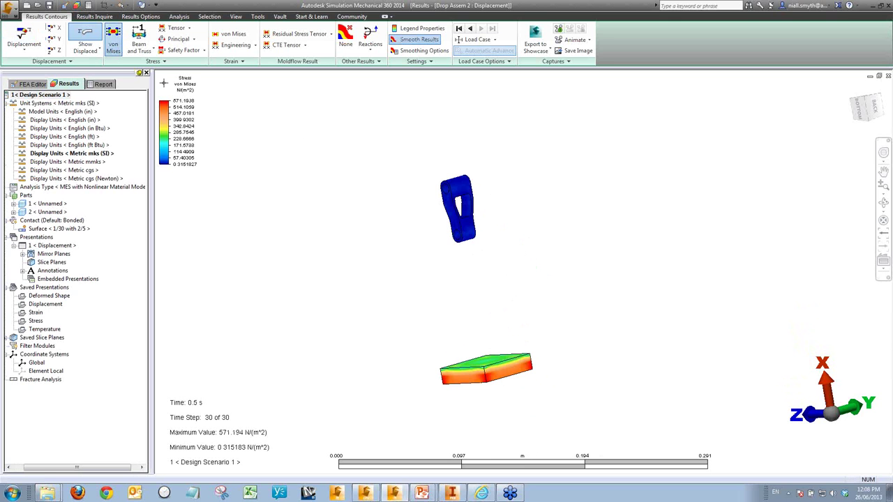
left_click(471, 29)
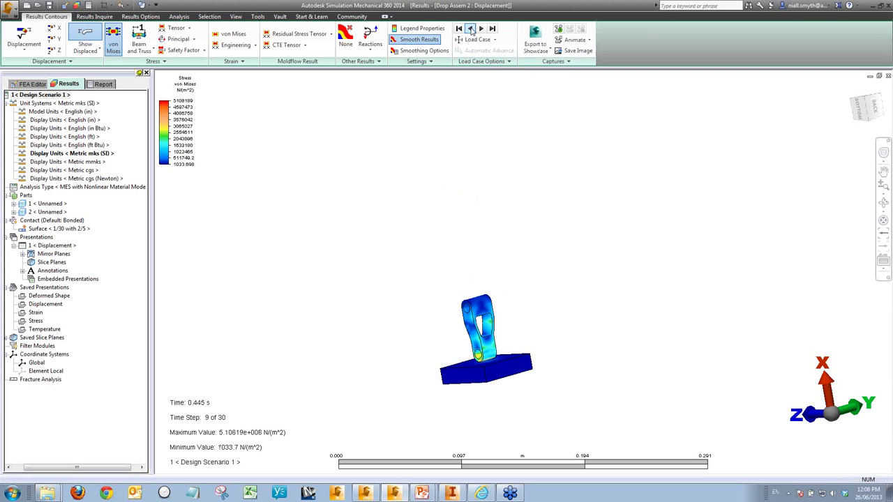
scroll(494, 360, "up", 4)
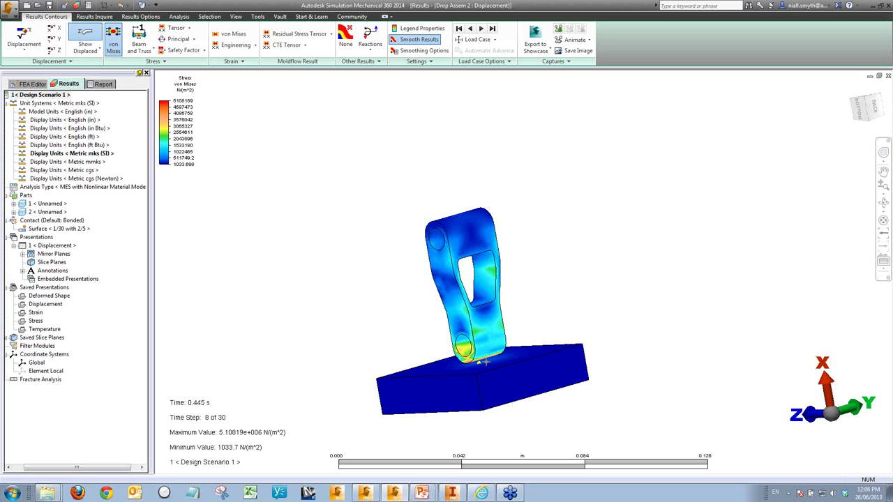
scroll(486, 361, "up", 2)
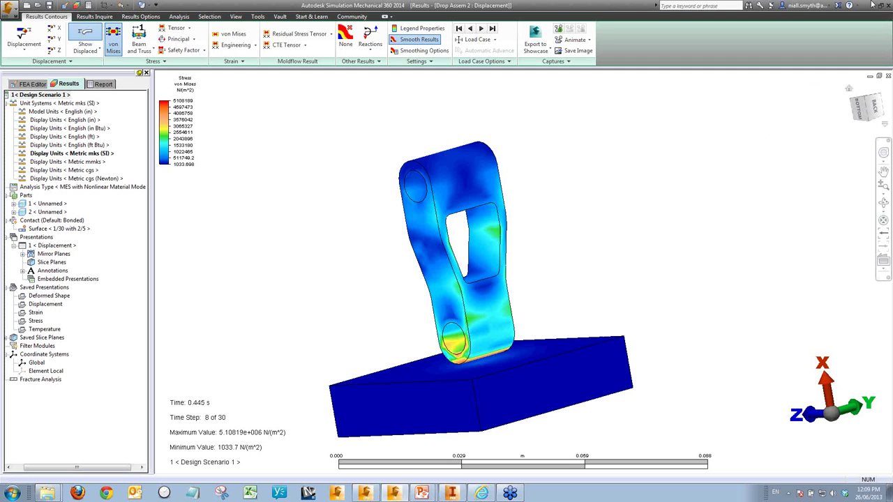
Close the drop assembly results and switch to the AXIAL-CHECK-VALVE model in Simulation CFD
left_click(887, 76)
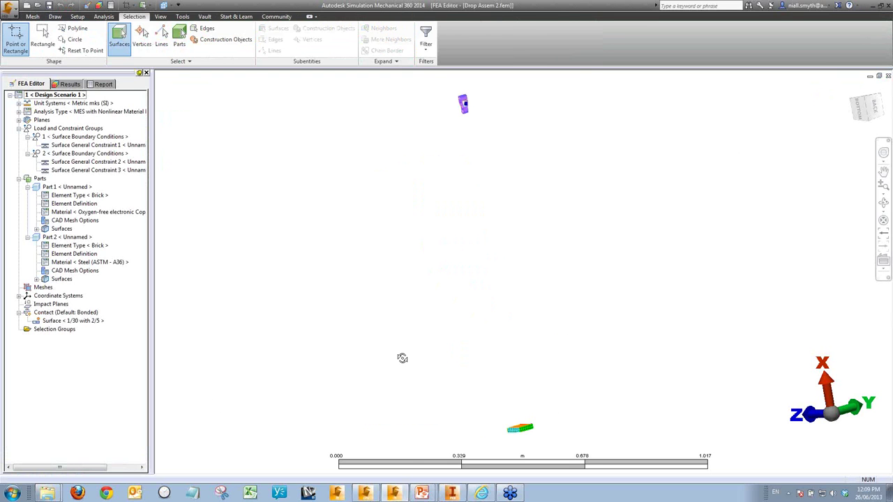
key("alt+Tab")
key("alt+Tab")
key("alt+Tab")
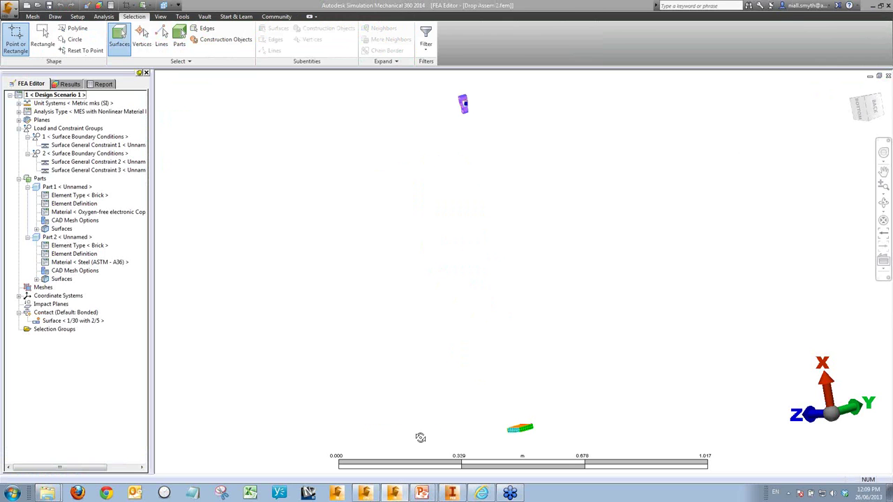
key("alt+Tab")
key("alt+Tab")
key("alt+Tab")
key("alt+Tab")
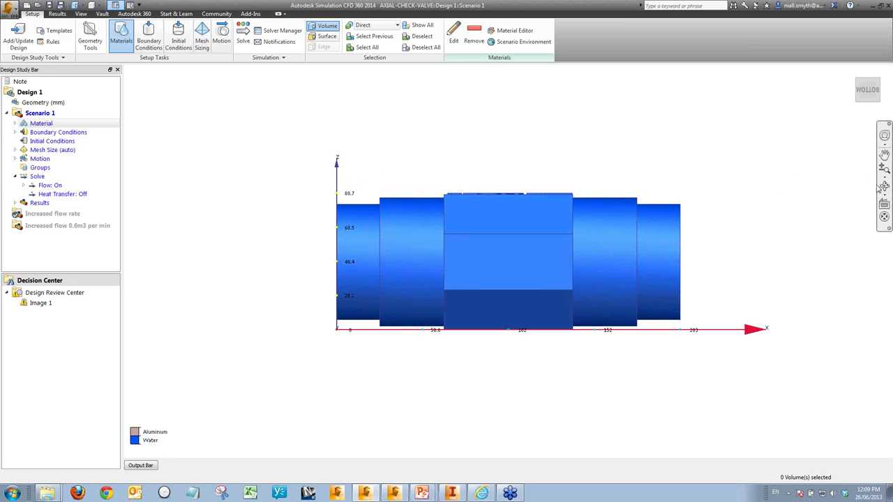
Orbit the valve into a 3-D view and hide the outer valve body to expose the piston
left_click(880, 187)
mouse_move(492, 167)
left_mouse_down()
mouse_move(528, 167)
mouse_move(558, 187)
mouse_move(552, 209)
mouse_move(565, 251)
left_mouse_up()
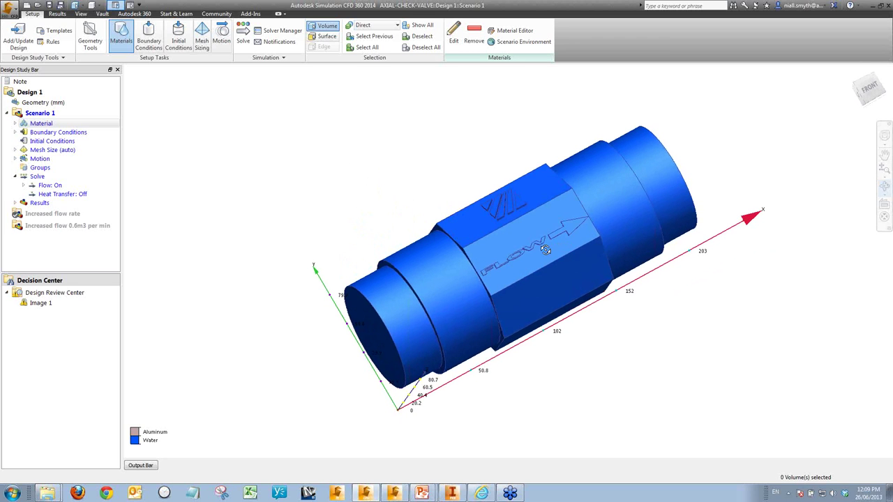
left_click(883, 187)
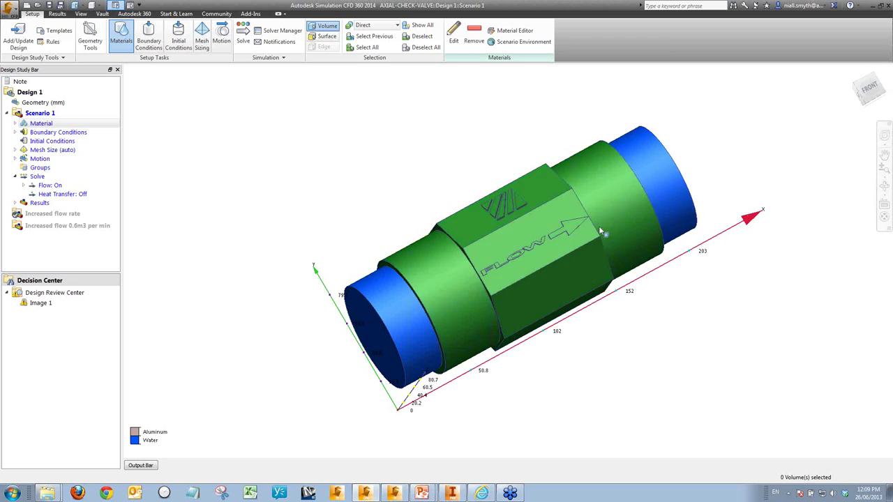
middle_click(560, 227, "ctrl")
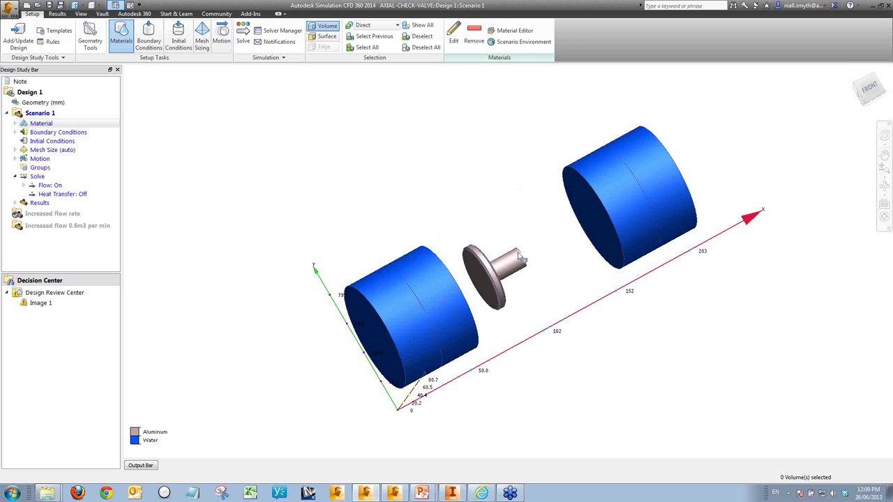
scroll(520, 256, "up", 1)
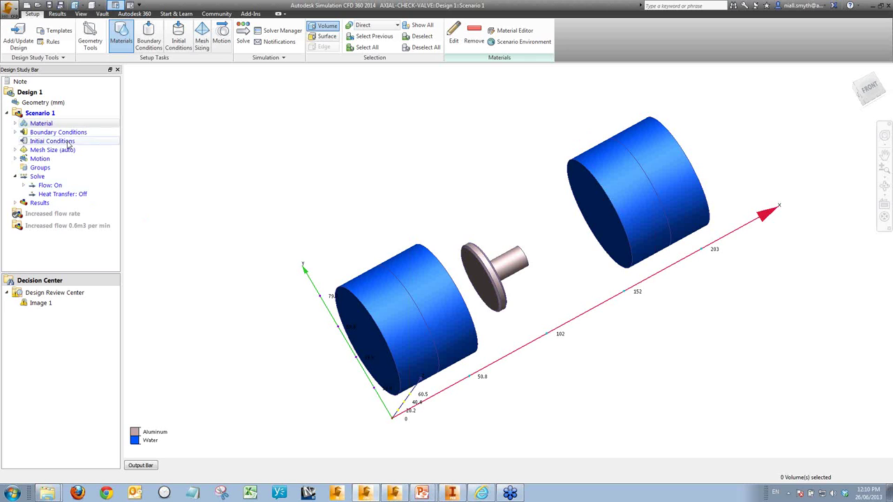
Review the 0.2 m3 volume flow rate and 0 Pa gage pressure, then expand Results
left_click(15, 133)
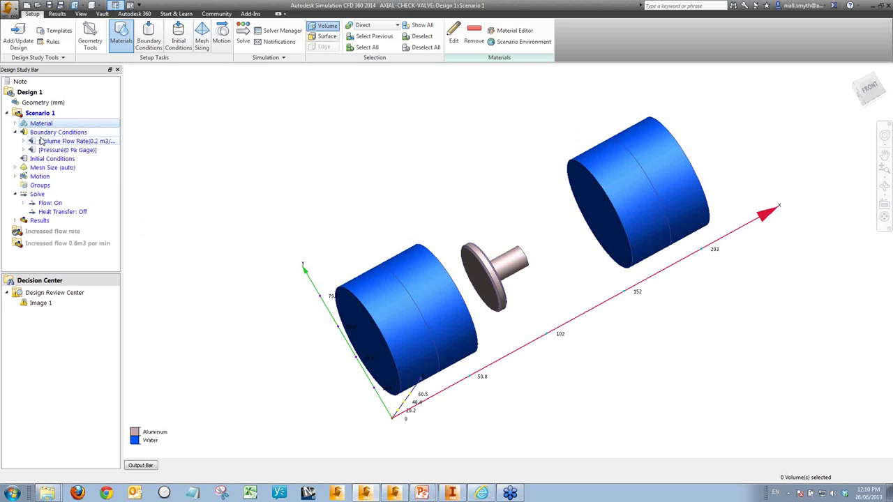
left_click(42, 141)
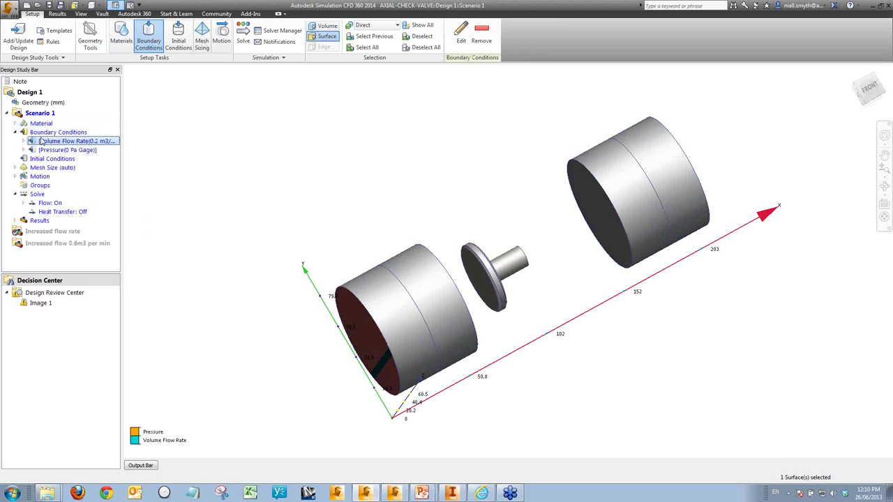
left_click(46, 150)
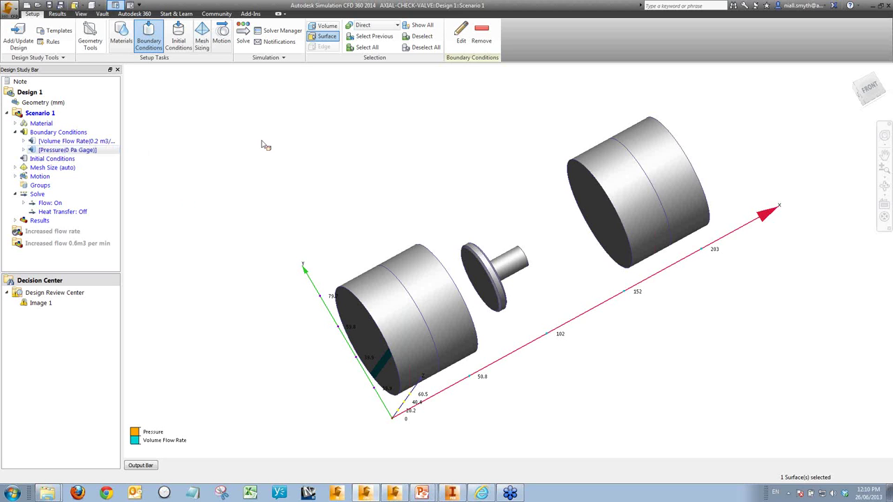
left_click(16, 221)
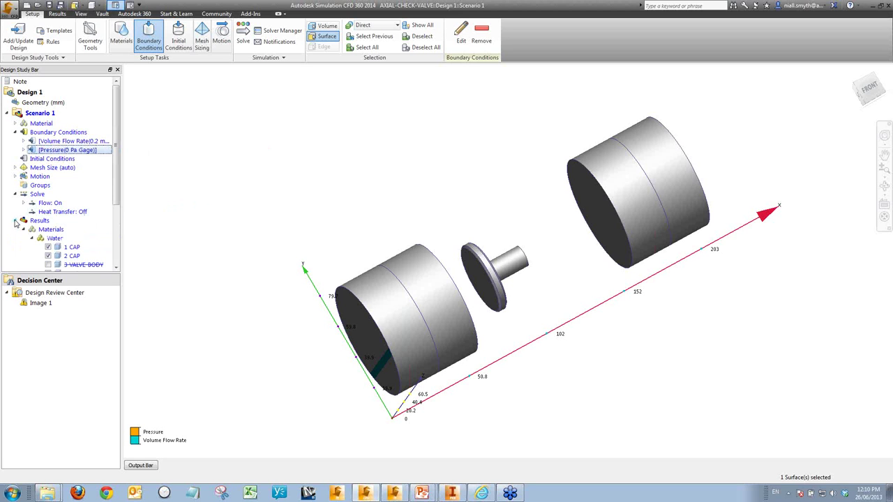
scroll(119, 230, "down", 3)
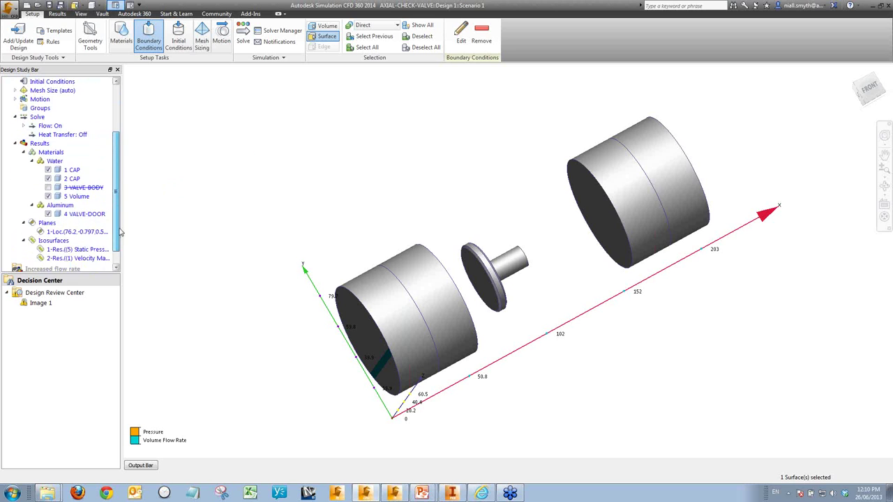
Load the Planes result and orbit and zoom close to the cut plane's velocity vectors
scroll(70, 223, "down", 1)
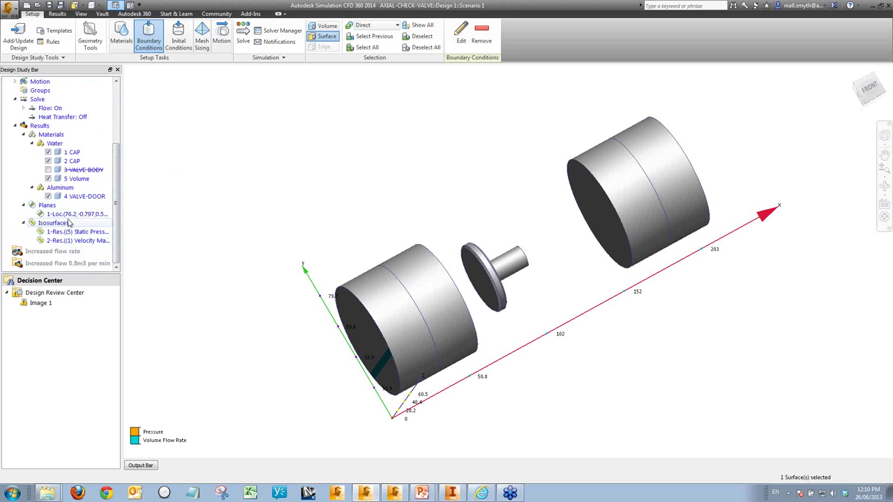
left_click(73, 214)
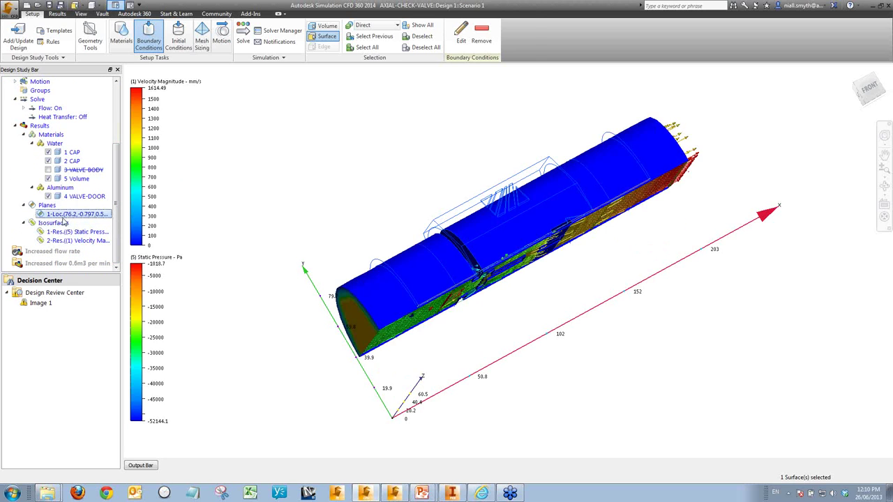
left_click(884, 186)
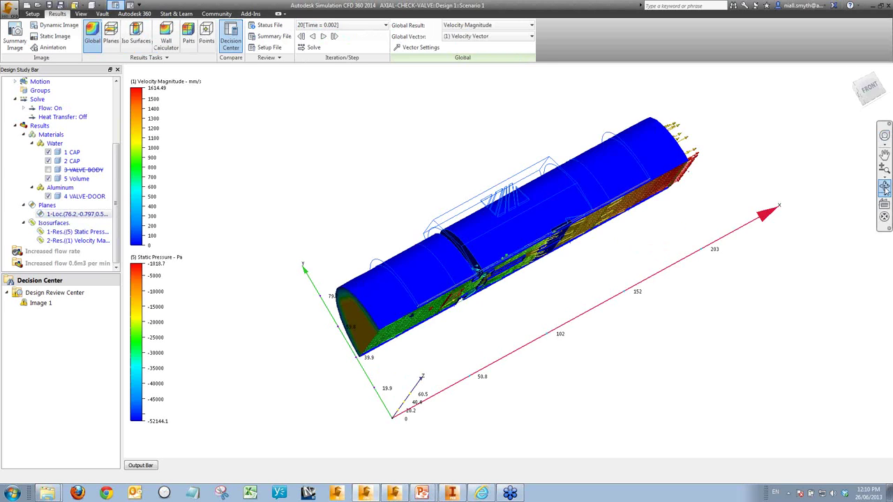
left_click_drag(623, 278, 496, 259)
scroll(488, 263, "up", 4)
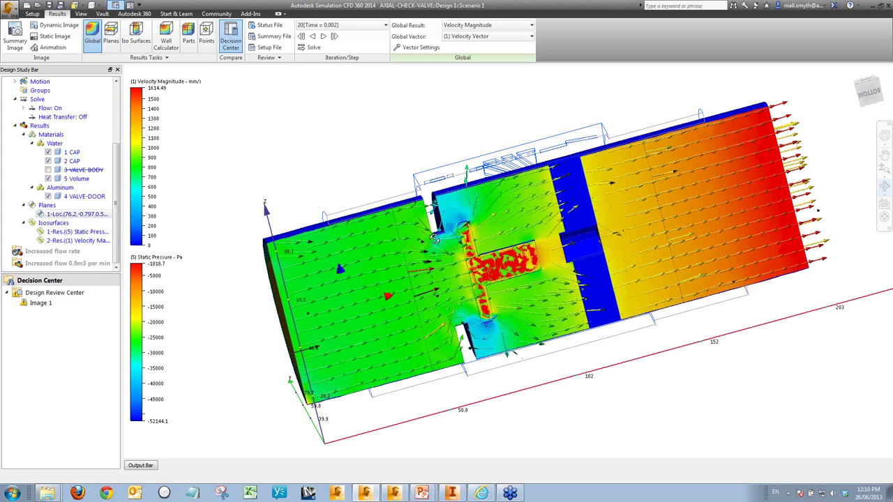
scroll(447, 231, "up", 2)
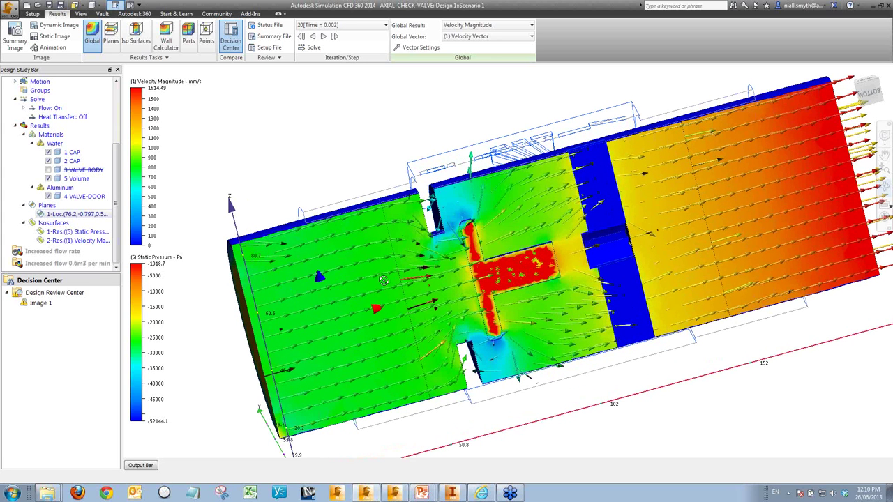
Step through the time steps from 10 up to 50 and back to 40
left_click(312, 36)
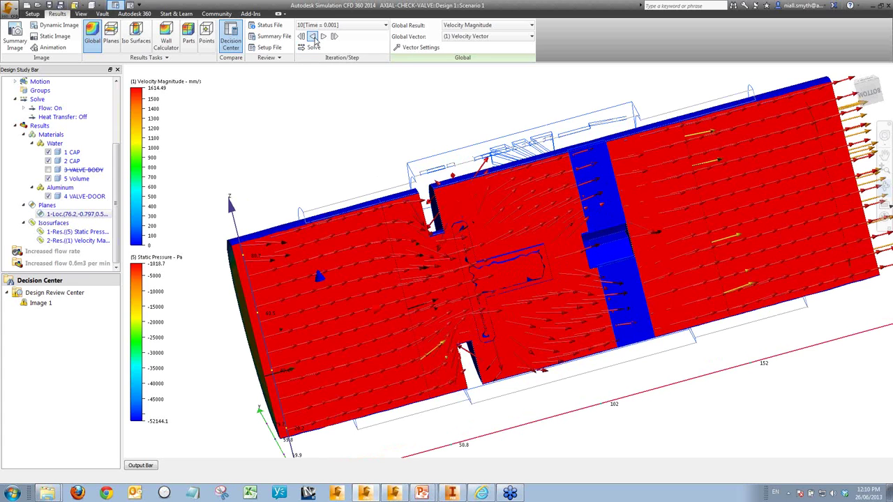
left_click(324, 36)
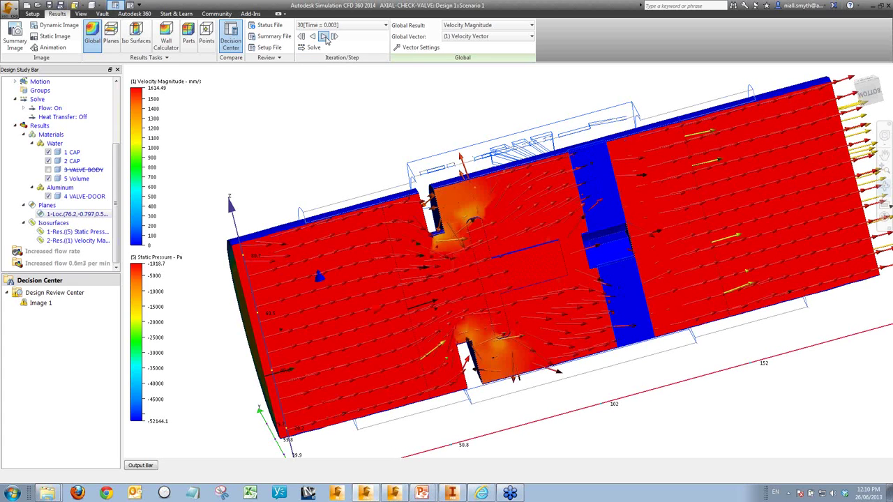
left_click(324, 36)
left_click(324, 36)
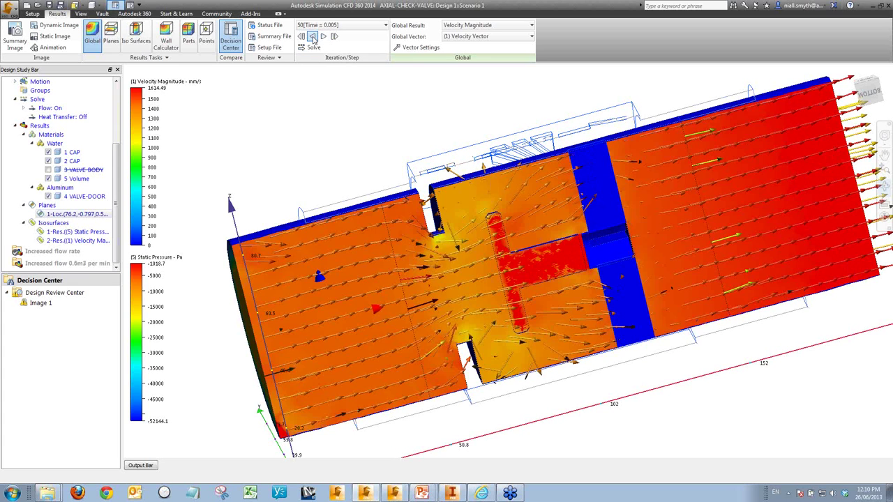
left_click(313, 36)
Uncheck User specified range in the Static Pressure legend options so it spans the full range
right_click(139, 282)
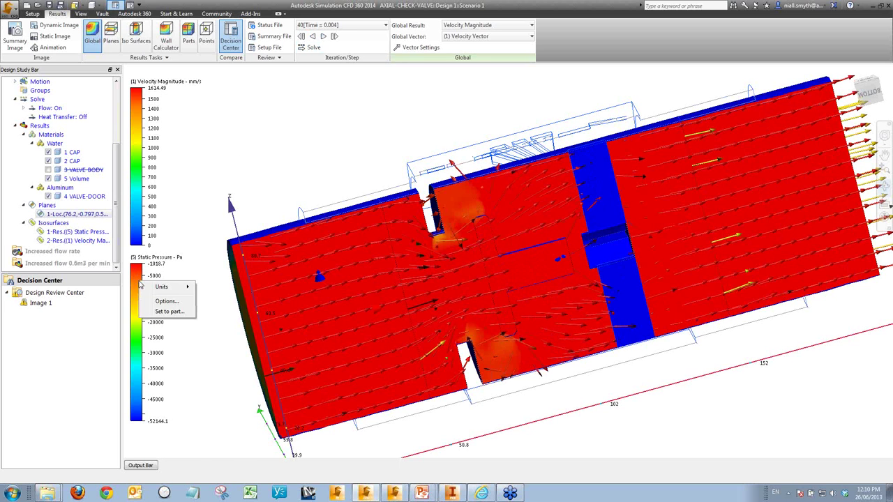
left_click(166, 302)
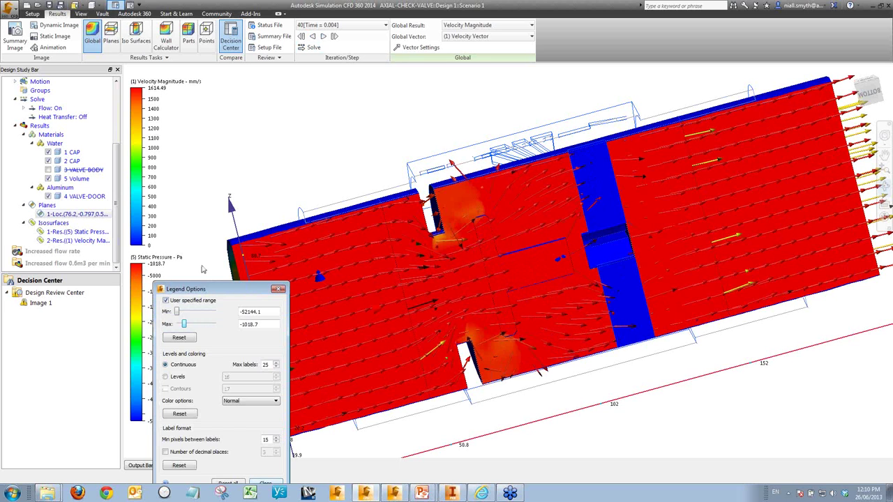
left_click(166, 301)
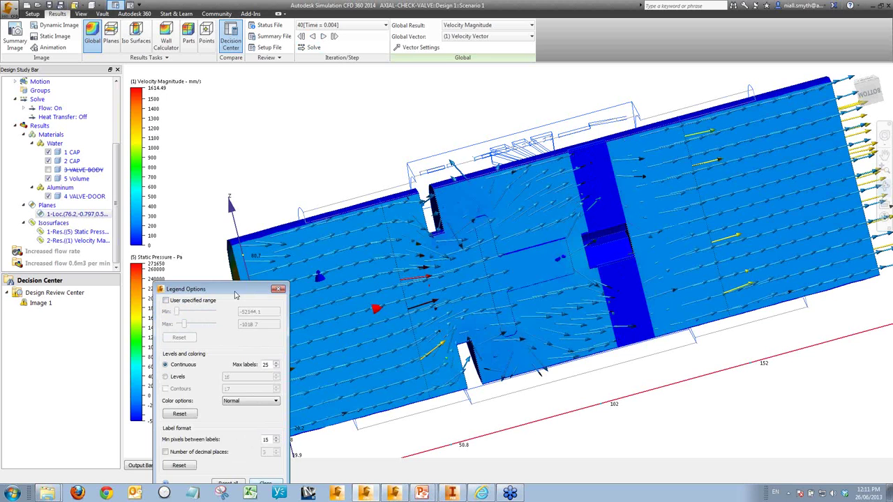
left_click_drag(235, 294, 226, 205)
left_click(256, 395)
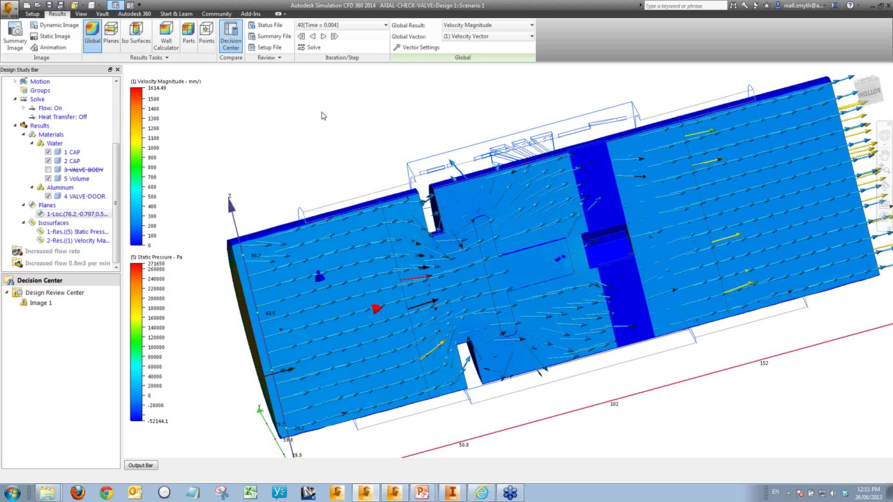
Compare time steps 10 through 30, settle on step 10, and select the isosurface result
left_click(311, 37)
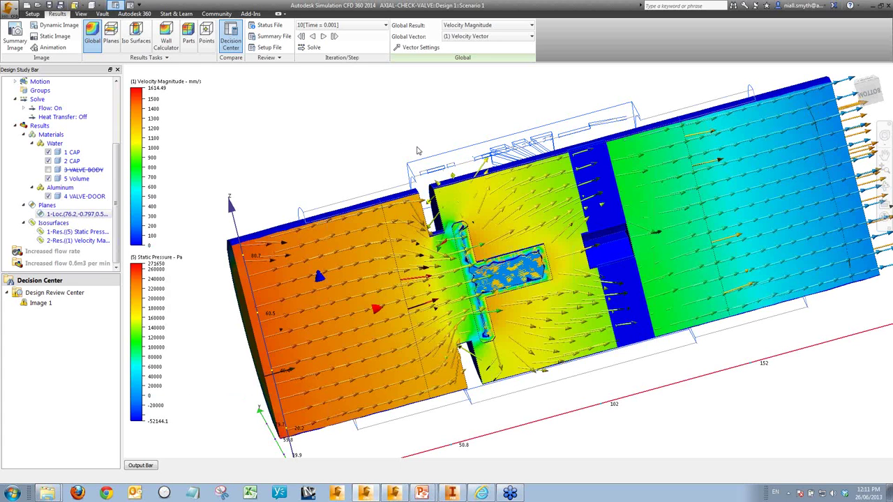
left_click(323, 36)
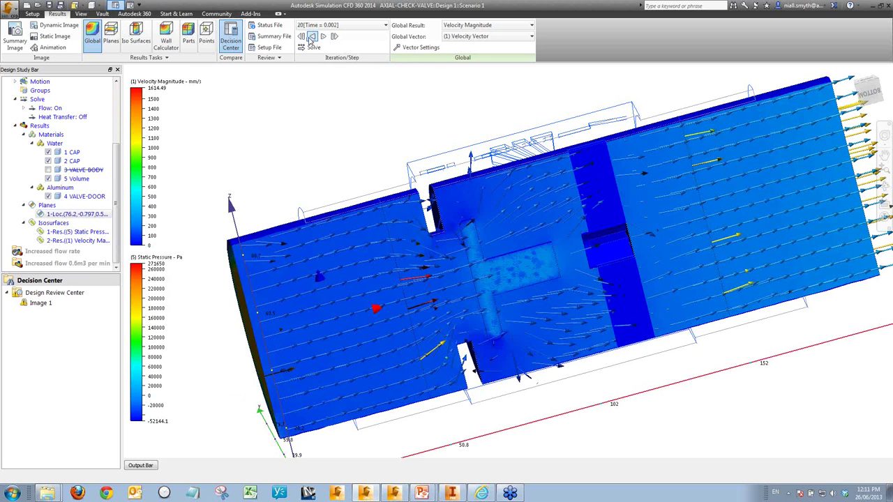
left_click(311, 37)
left_click(322, 37)
left_click(323, 37)
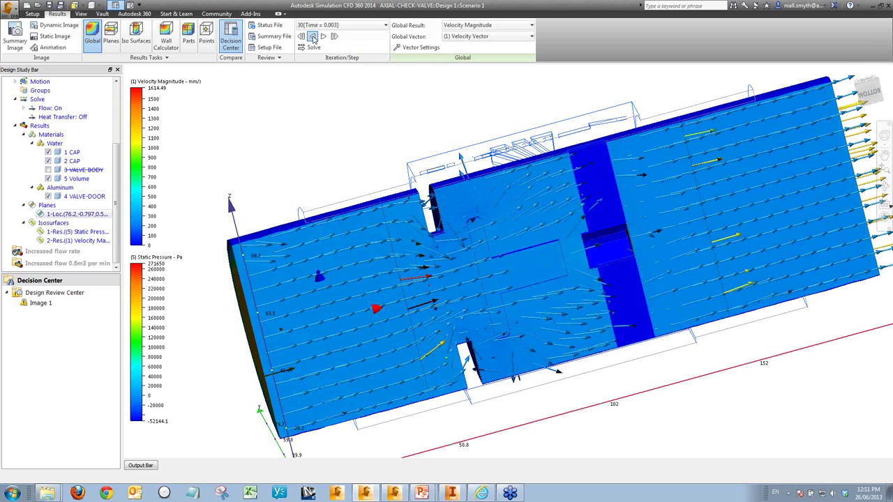
double_click(313, 37)
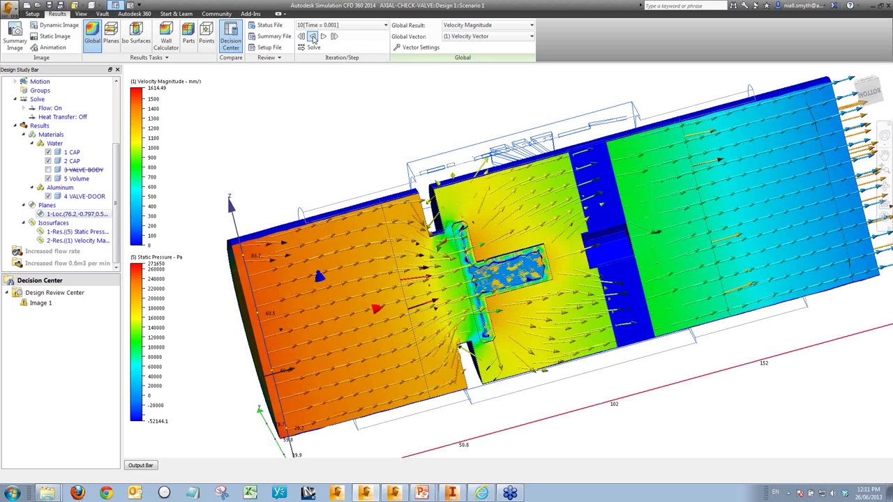
left_click(78, 234)
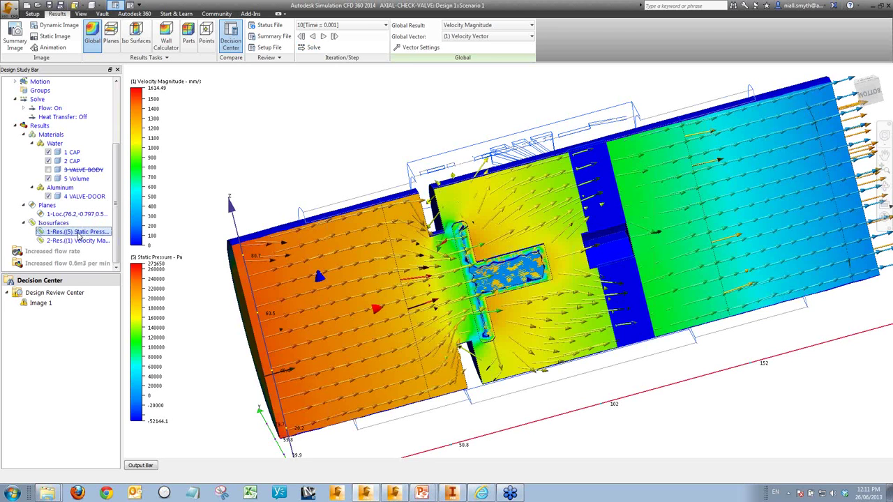
Drag the velocity isosurface value down to 1485 so it wraps the piston, then select the results plane
left_click(134, 39)
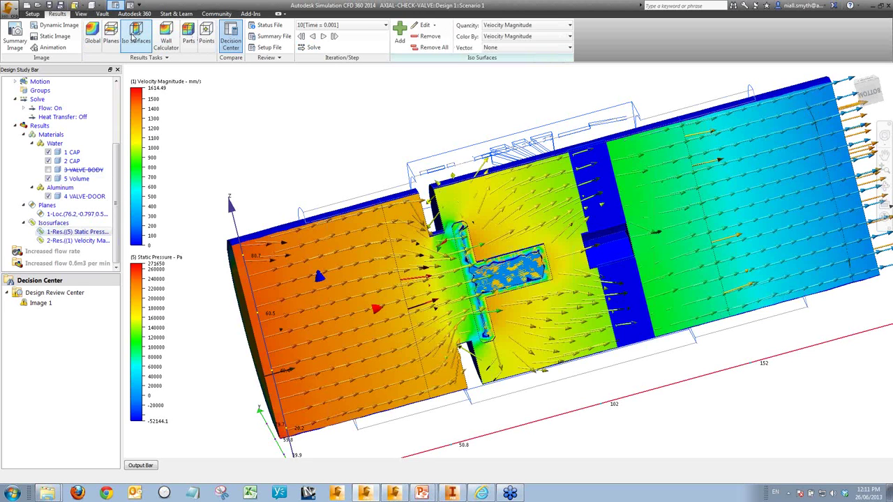
left_click(422, 28)
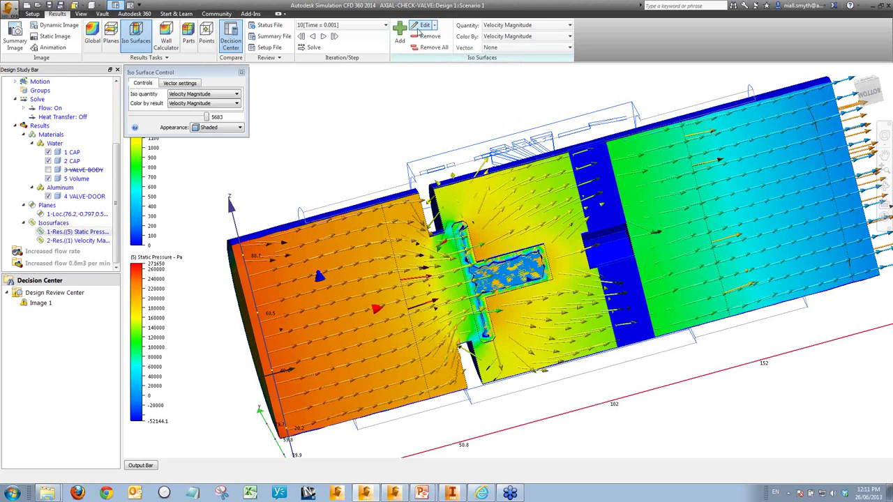
left_click_drag(206, 117, 147, 118)
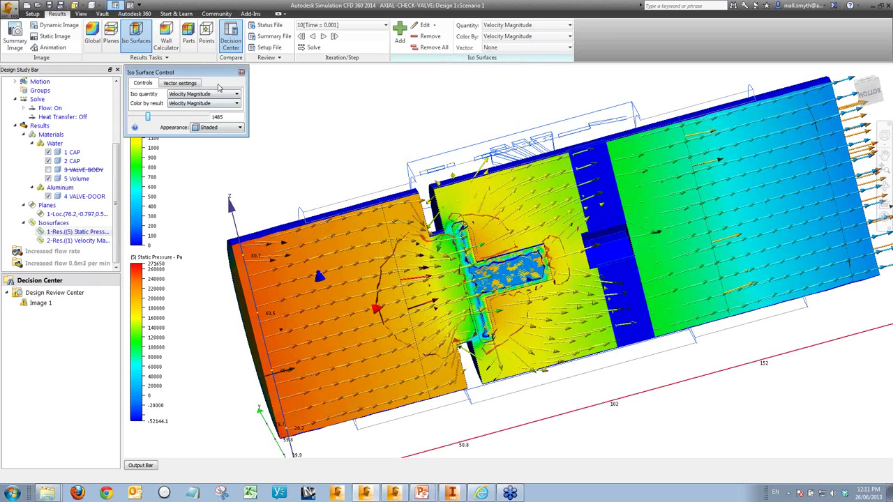
left_click(241, 73)
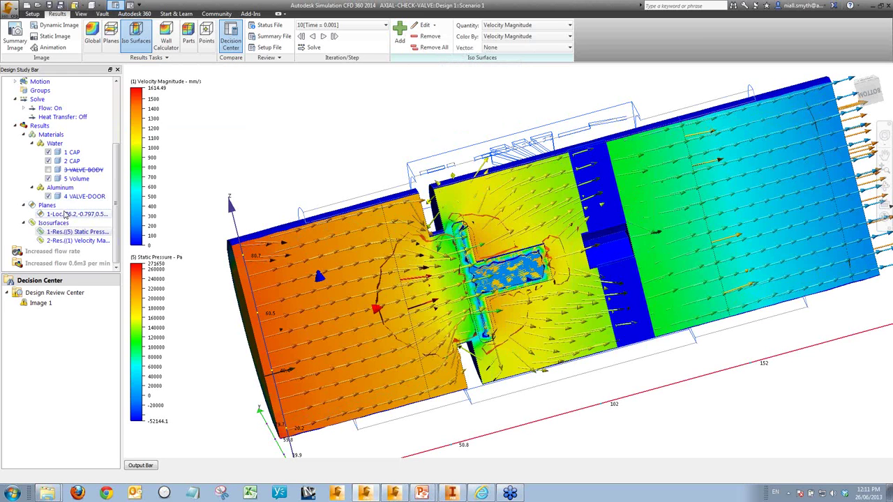
left_click(67, 214)
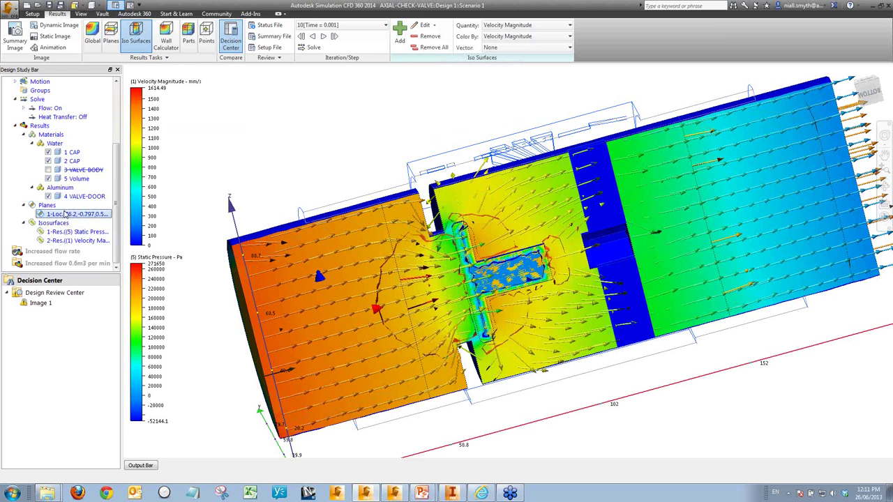
left_click(110, 39)
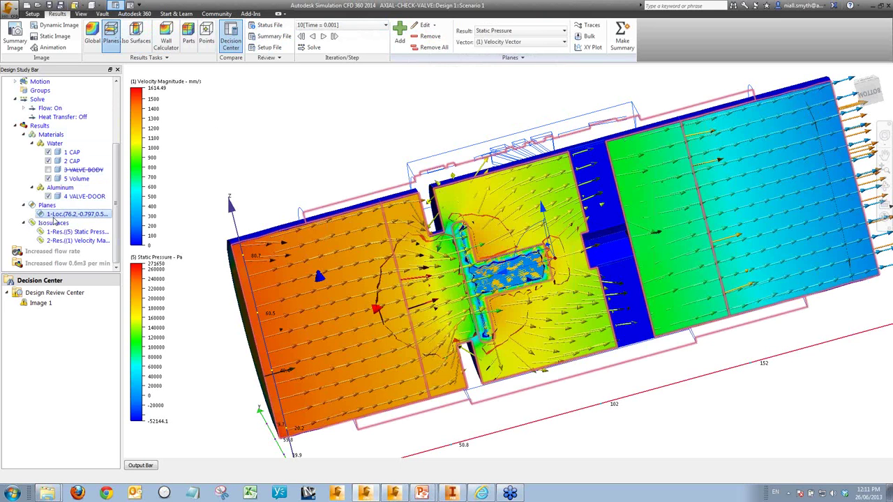
Set the results plane's appearance to Outline
left_click(424, 28)
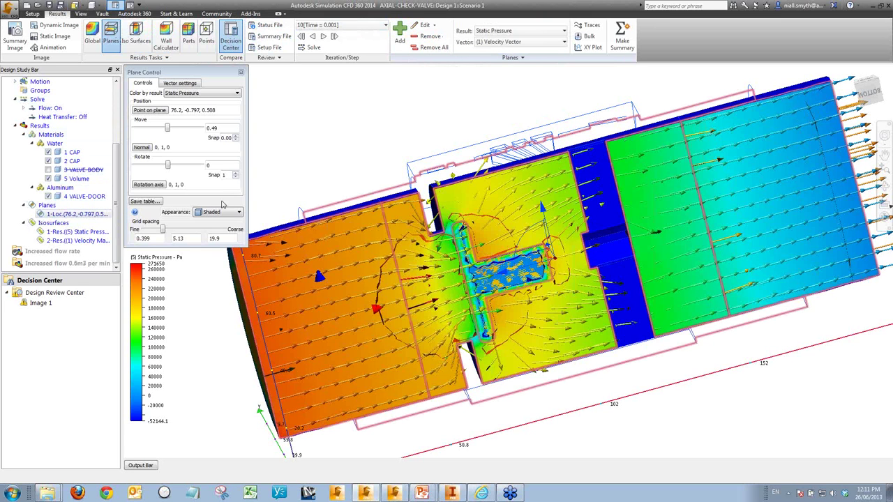
left_click(231, 212)
left_click(217, 225)
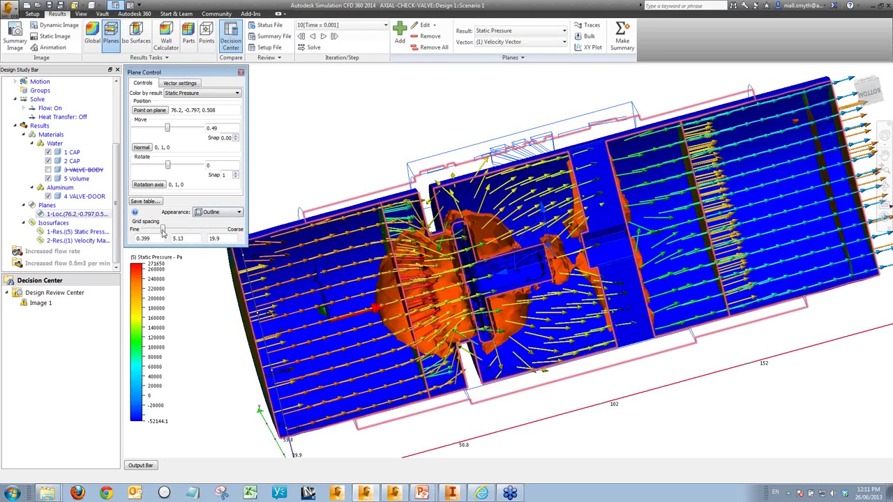
left_click(241, 73)
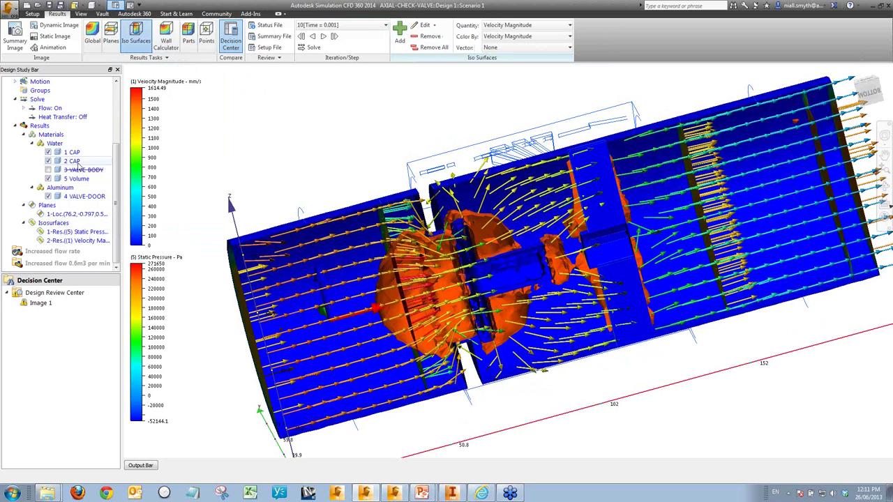
Check the isosurface vector result options, leaving them unchanged
left_click(75, 214)
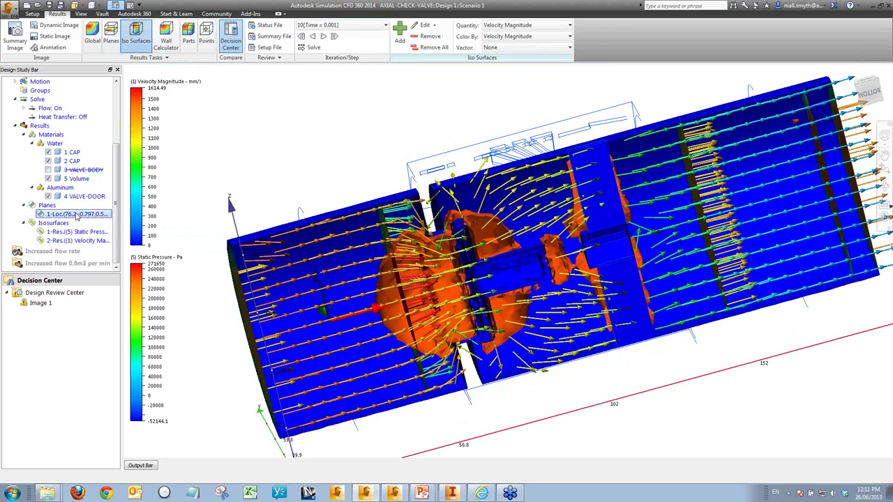
left_click(428, 25)
left_click(193, 83)
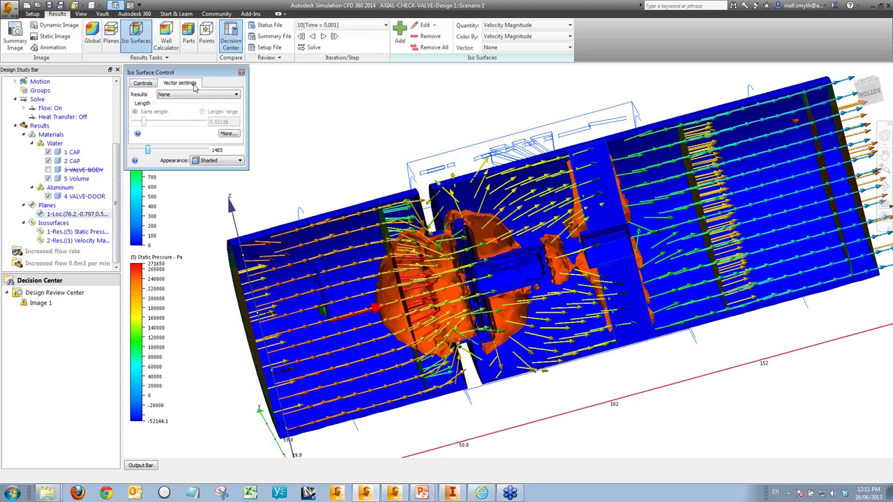
left_click(204, 94)
left_click(229, 75)
left_click(241, 72)
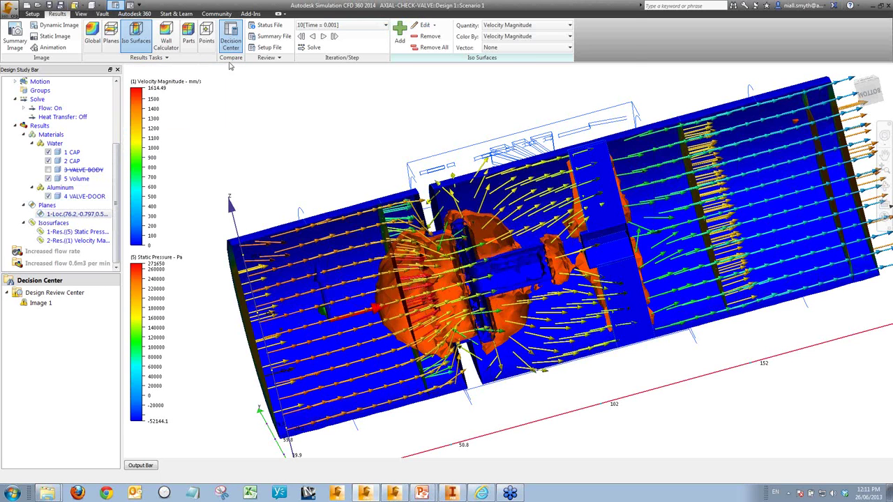
Set the results plane's vector Results to None to remove its velocity vectors
left_click(111, 38)
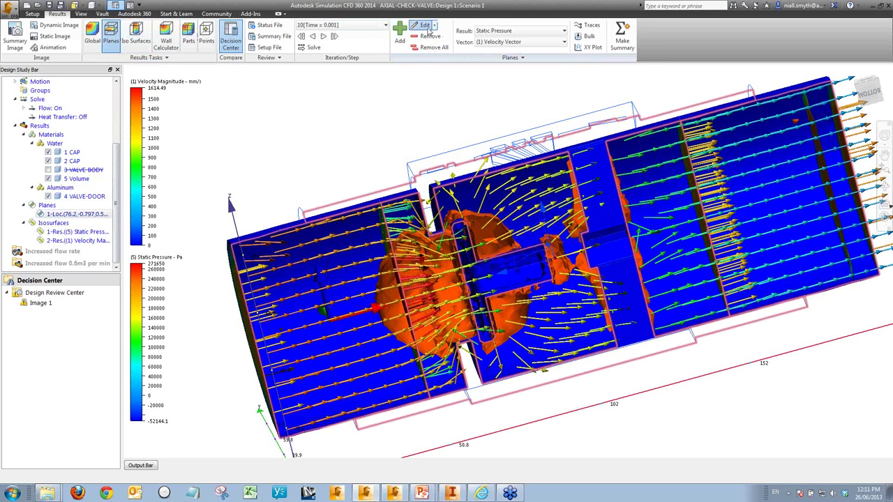
left_click(424, 25)
left_click(182, 83)
left_click(188, 94)
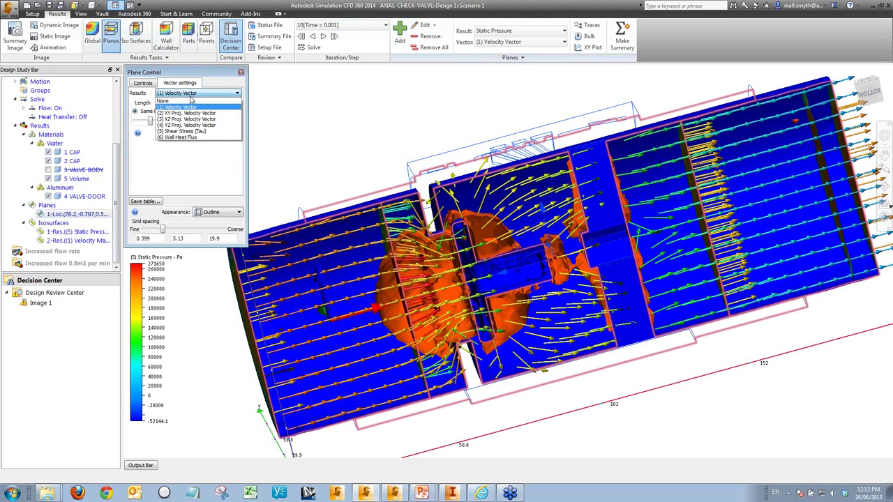
left_click(187, 105)
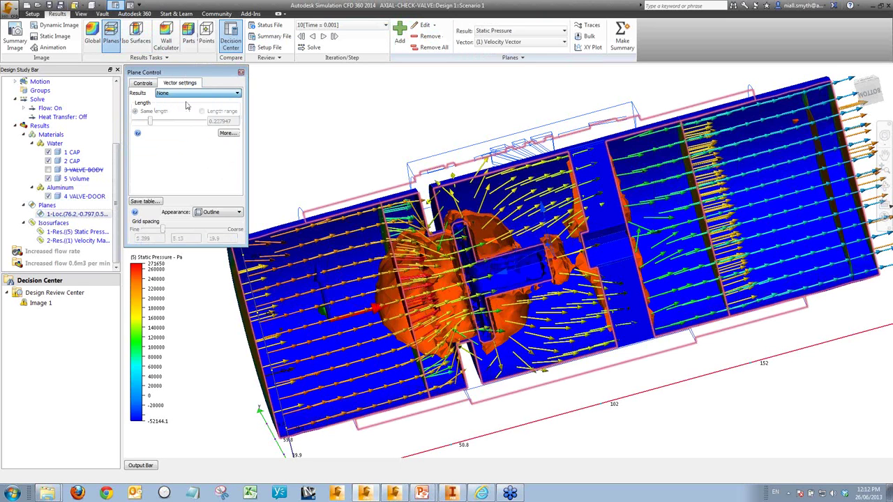
left_click(242, 72)
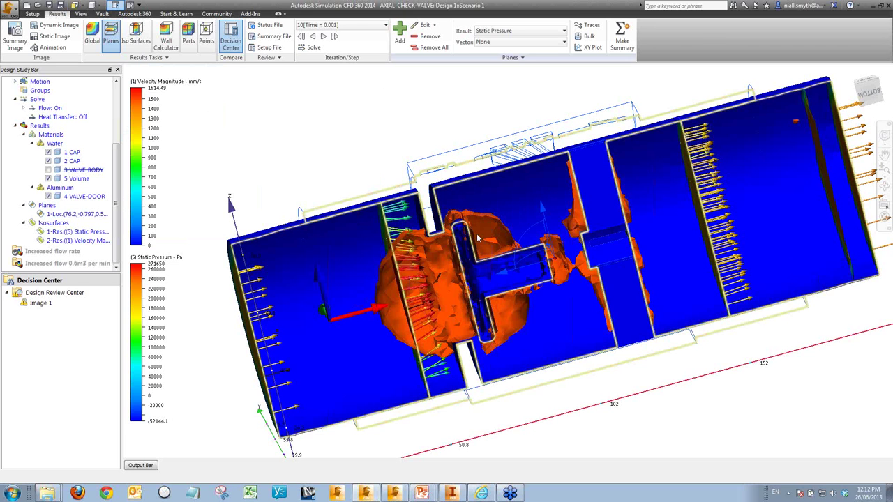
Change one more option in the results plane settings dialog
left_click(421, 25)
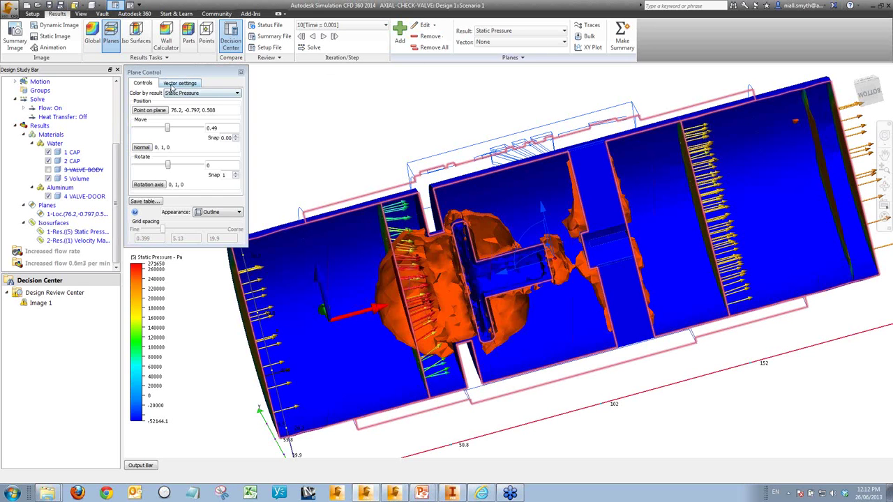
left_click(165, 229)
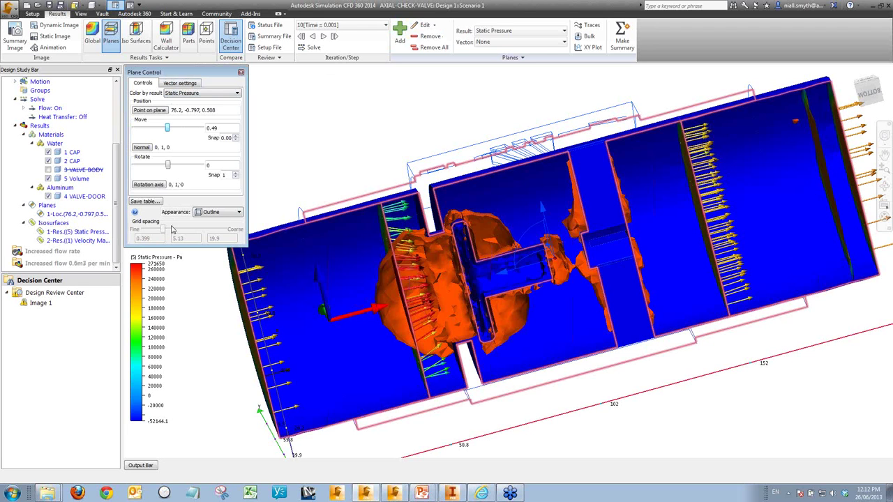
left_click(241, 72)
left_click(135, 39)
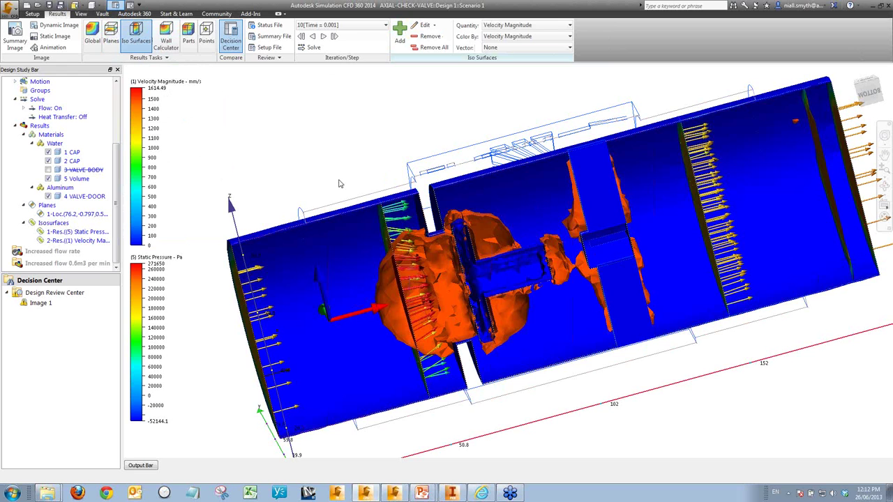
Raise the velocity isosurface value to 3229, leaving only a small red zone
left_click(422, 26)
left_click_drag(149, 120, 169, 125)
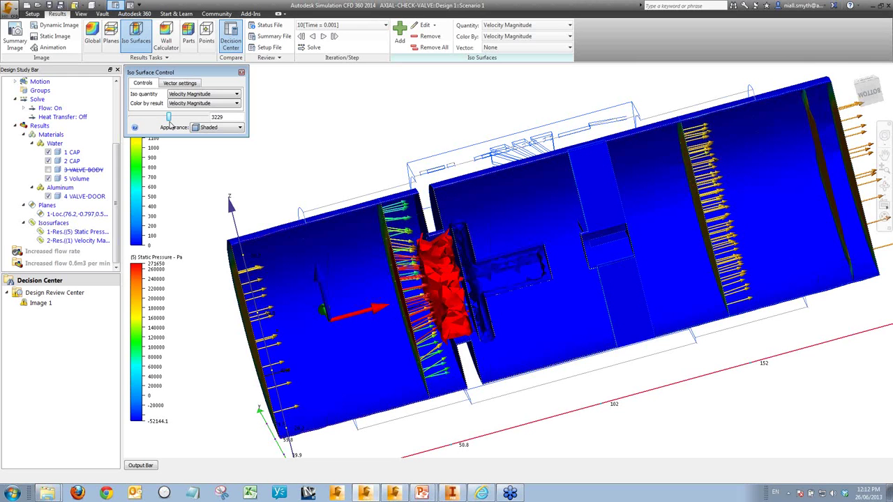
left_click(241, 73)
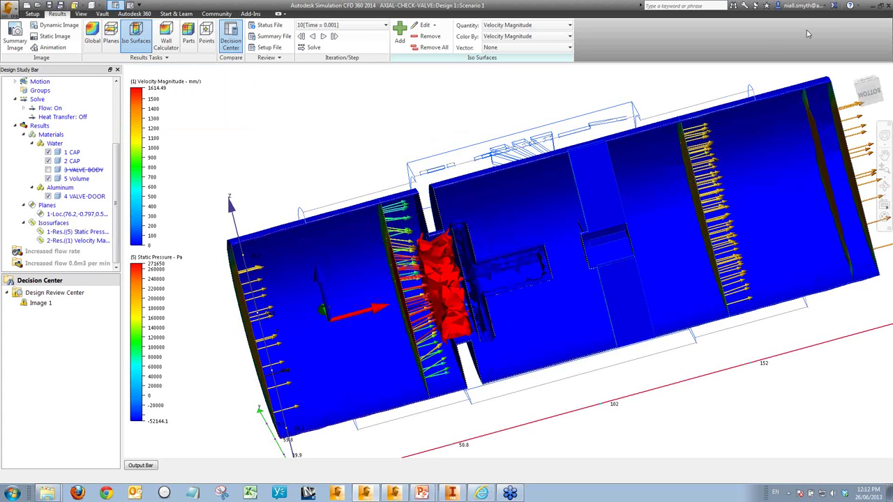
left_click(38, 5)
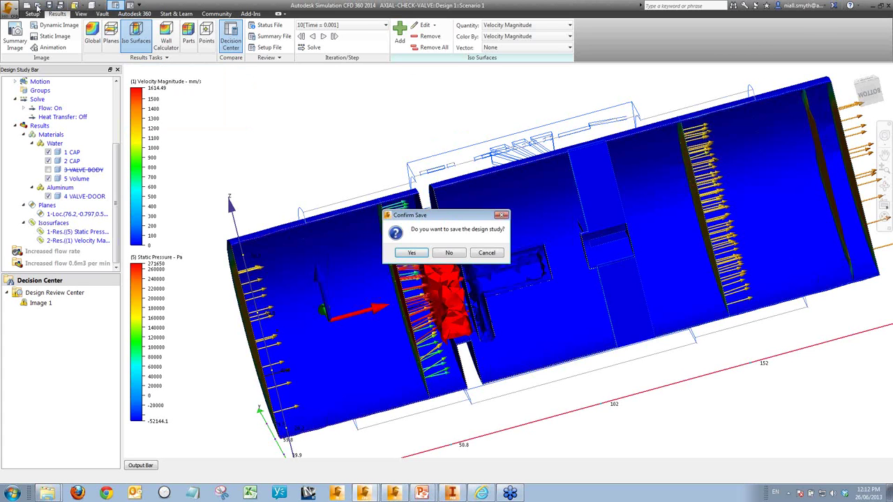
Without saving the check valve study, open Mesh Study.cfdst from Inventor > mesh-study > Mesh Study
left_click(448, 253)
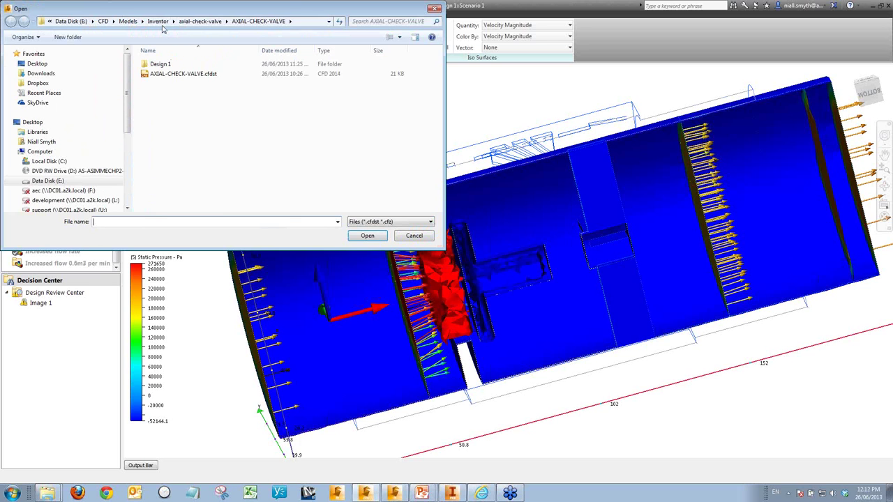
left_click(159, 21)
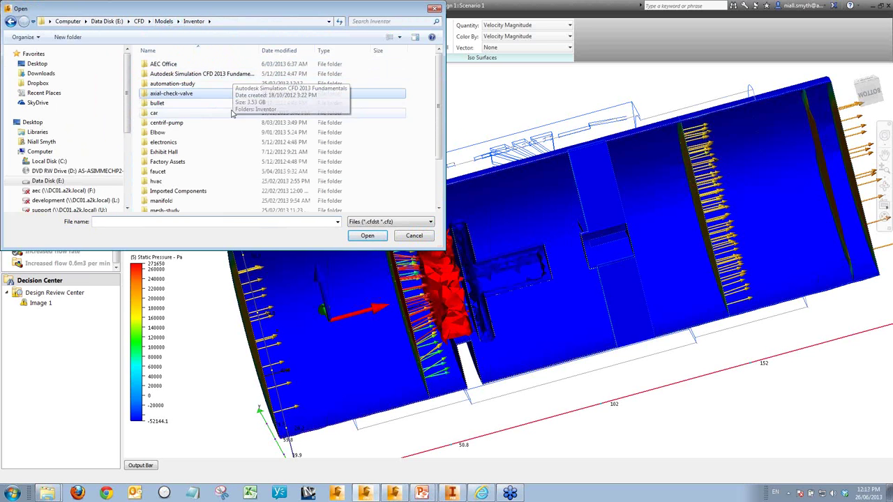
left_click_drag(440, 91, 440, 122)
double_click(171, 166)
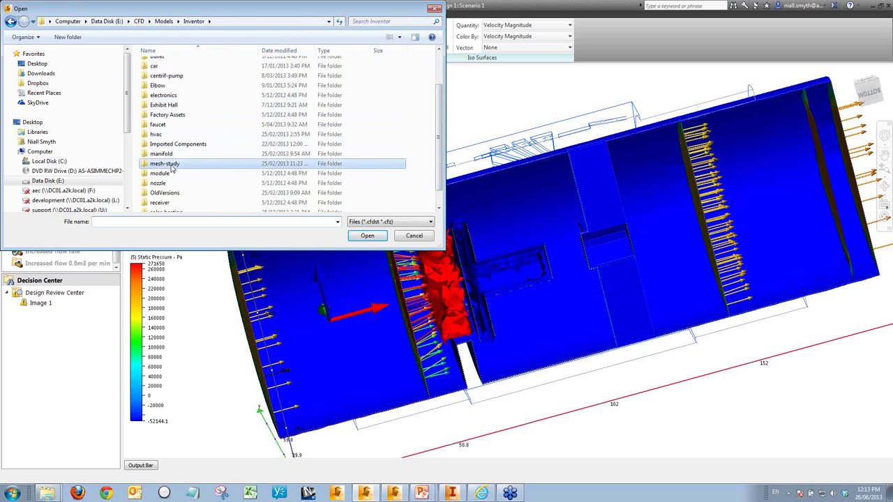
double_click(160, 65)
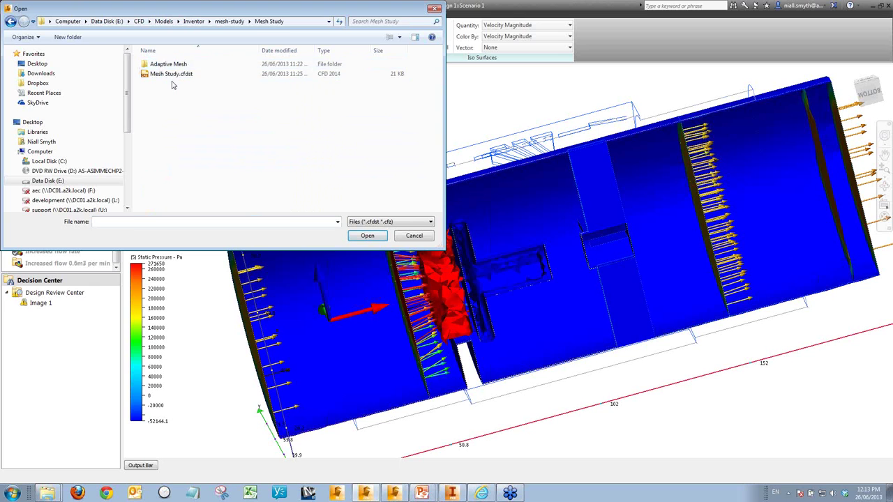
left_click(171, 74)
left_click(366, 236)
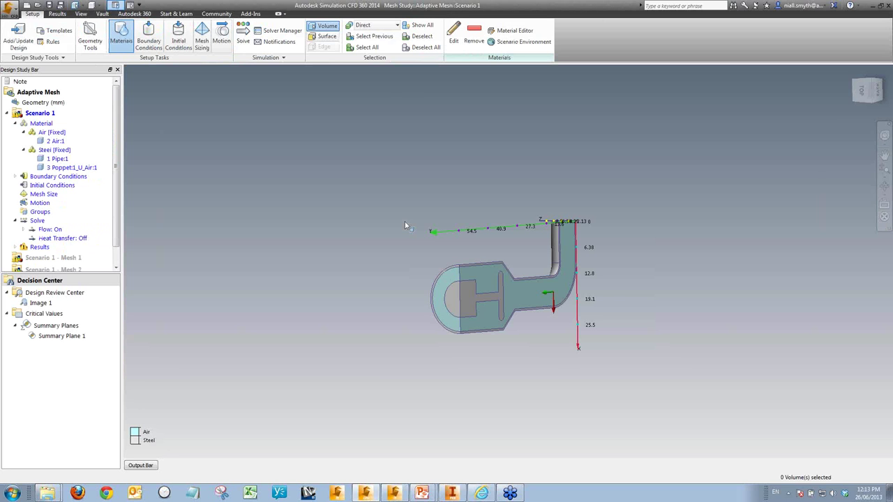
View the valve cross-section straight on and display saved Image 1, velocity magnitude up to 11192.2 mm/s
left_click(867, 89)
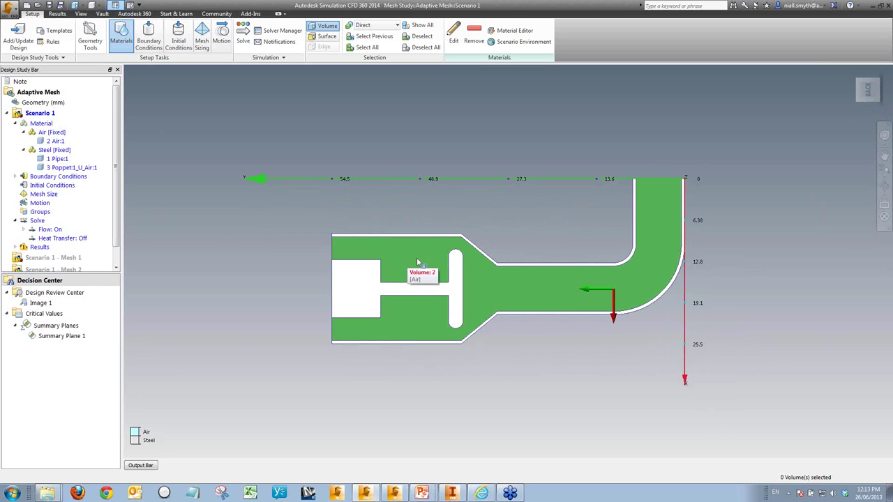
scroll(98, 241, "down", 1)
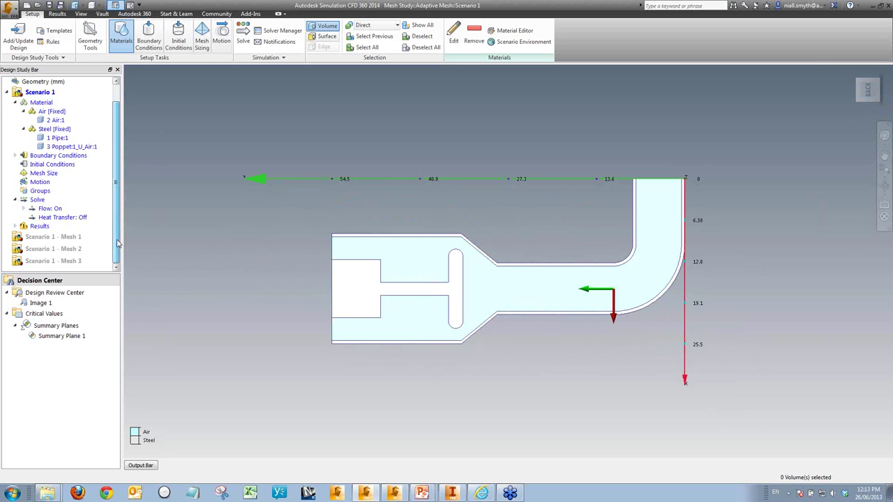
double_click(40, 303)
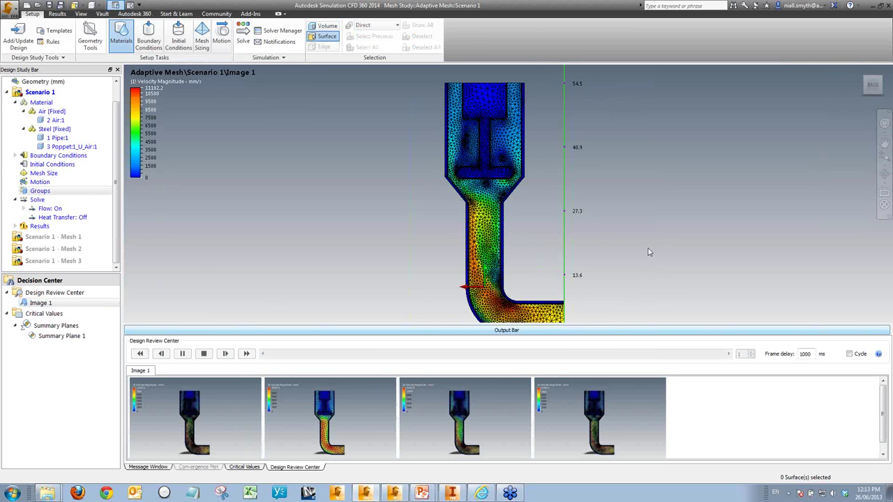
Split the graphics area into two vertical viewports, showing Scenario 1 - Mesh 3's Image 1 on the right
mouse_move(630, 238)
middle_mouse_down("shift")
mouse_move(564, 203)
mouse_move(595, 214)
middle_mouse_up("shift")
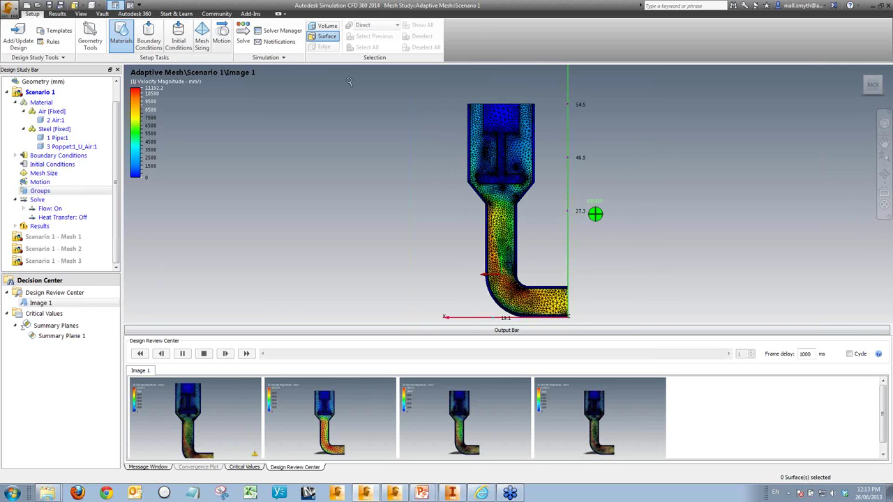
left_click(80, 14)
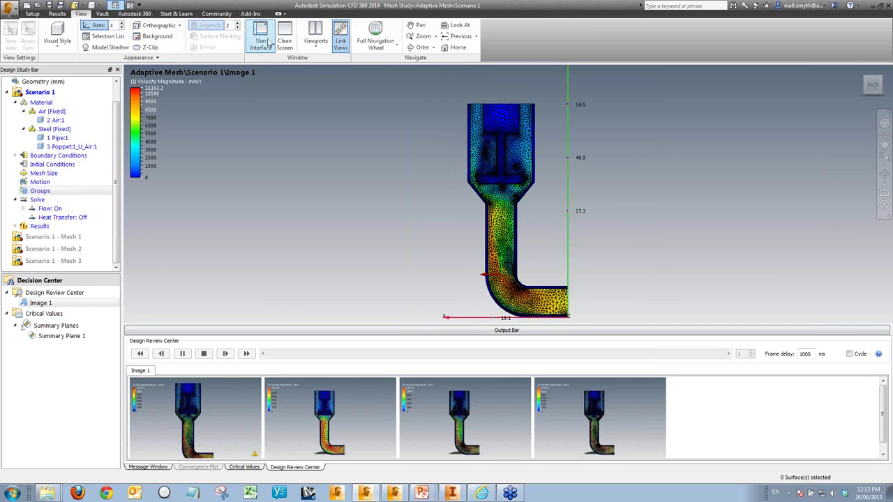
left_click(317, 43)
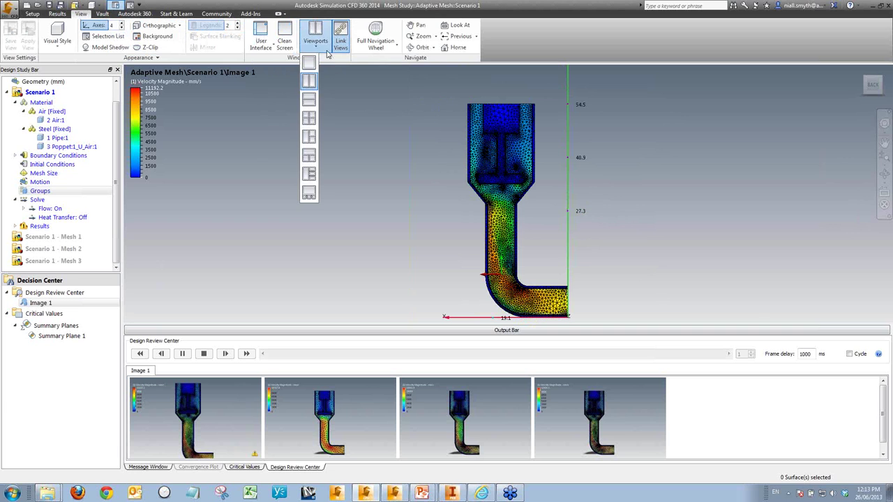
left_click(308, 81)
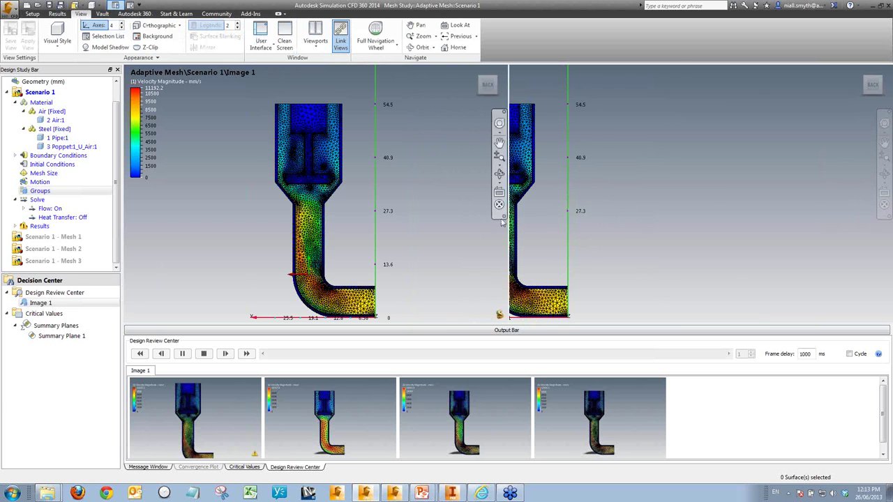
left_click(587, 400)
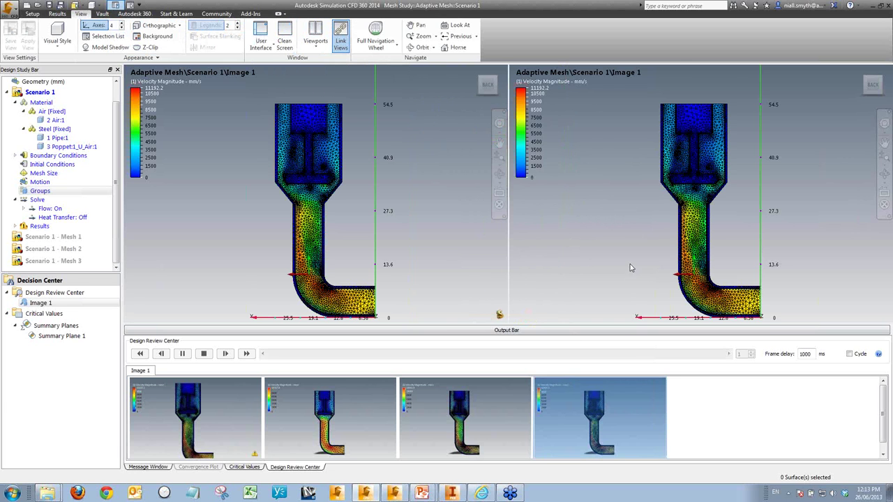
scroll(721, 151, "up", 4)
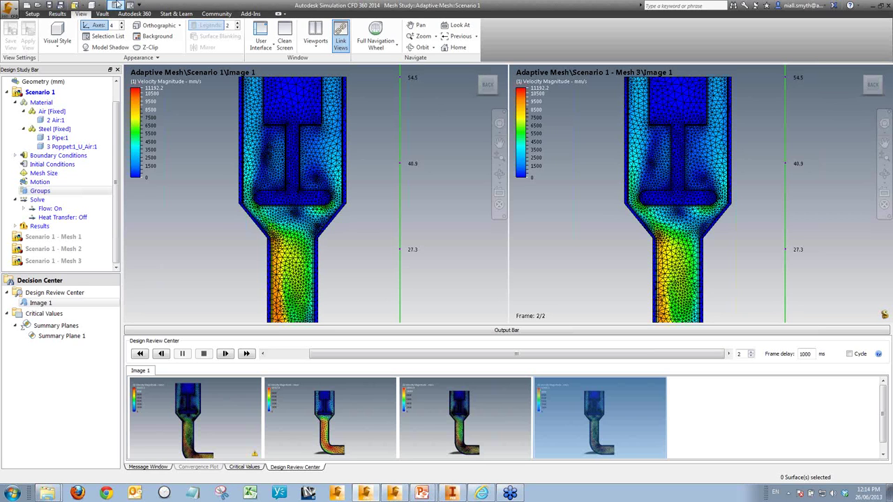
Without saving the mesh study, open Exhibit Hall.cfdst from Inventor > Exhibit Hall > Exhibit Hall
left_click(40, 5)
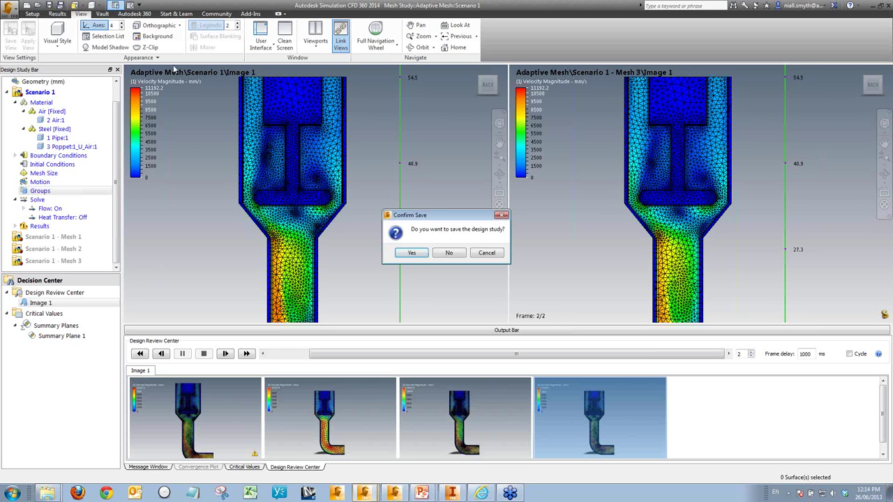
left_click(448, 255)
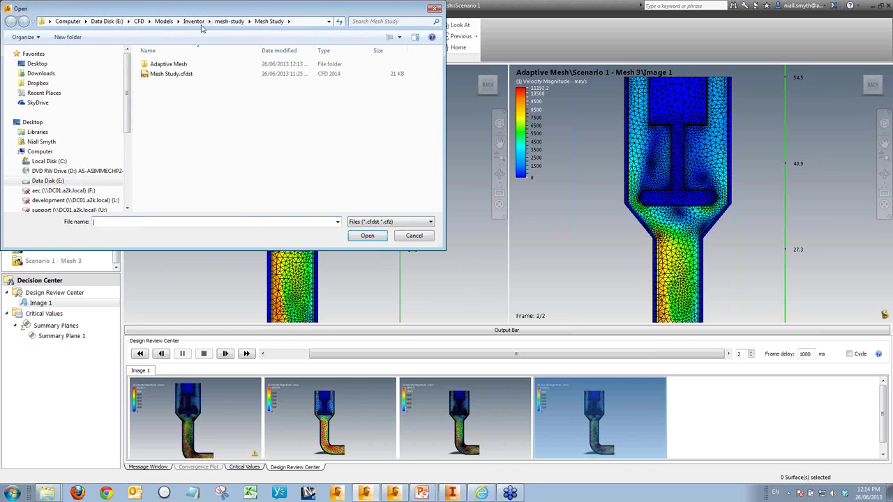
left_click(195, 21)
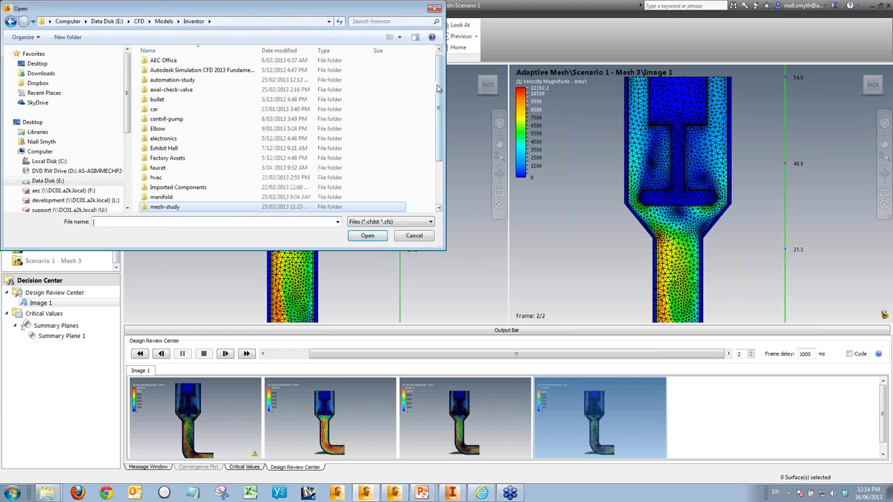
left_click_drag(438, 88, 438, 70)
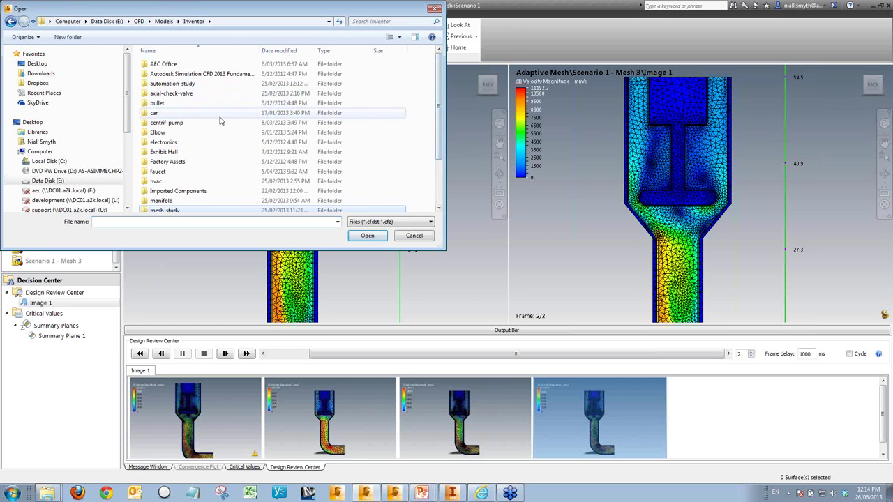
double_click(185, 151)
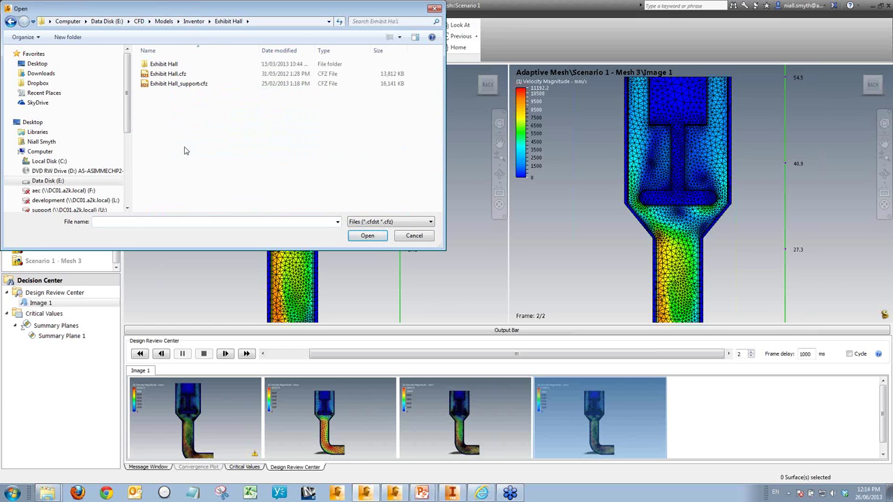
double_click(169, 66)
left_click(170, 73)
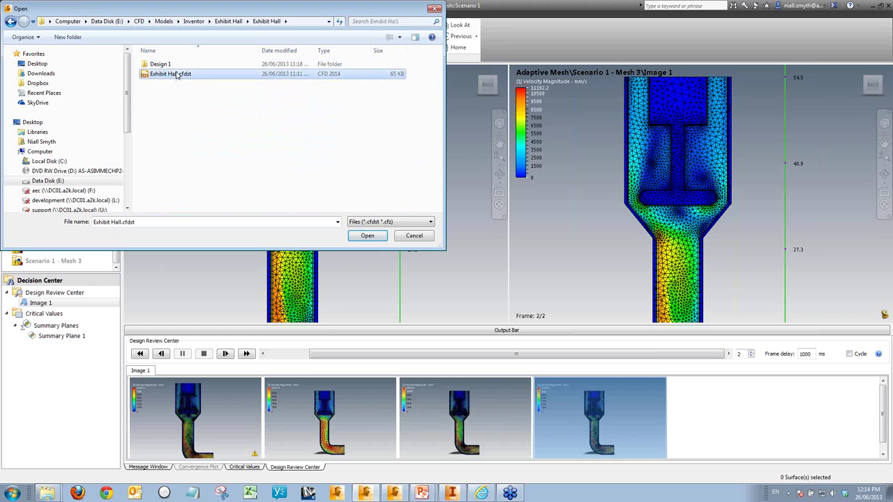
left_click(367, 236)
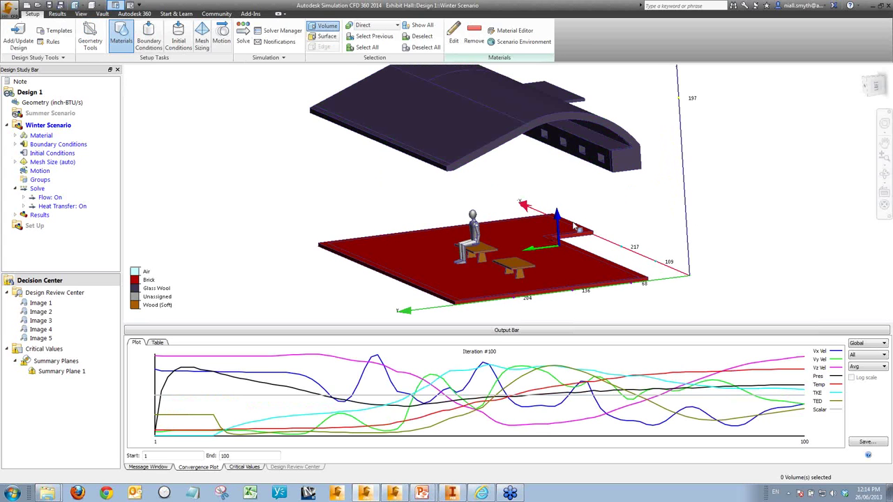
Show the Winter Scenario's Images 1 through 5, ending on Image 5's temperature view peaking at 101.212 °F
left_click(62, 304)
left_click(58, 312)
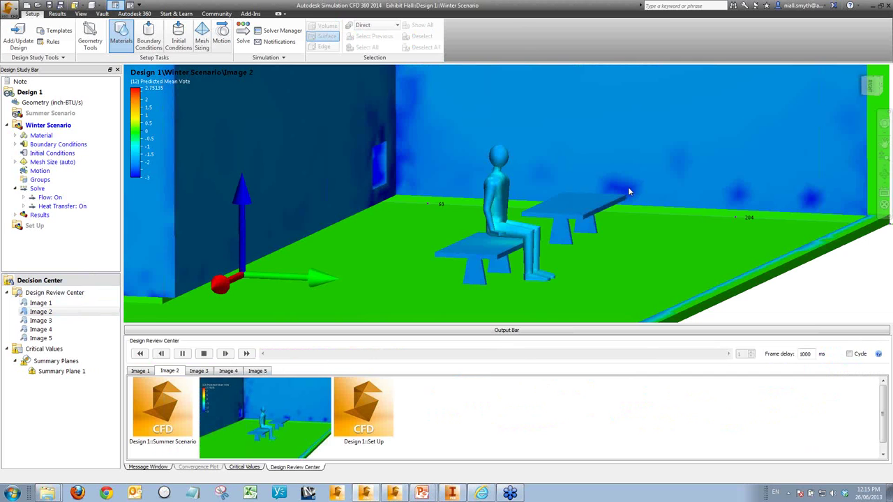
left_click(45, 303)
left_click(40, 321)
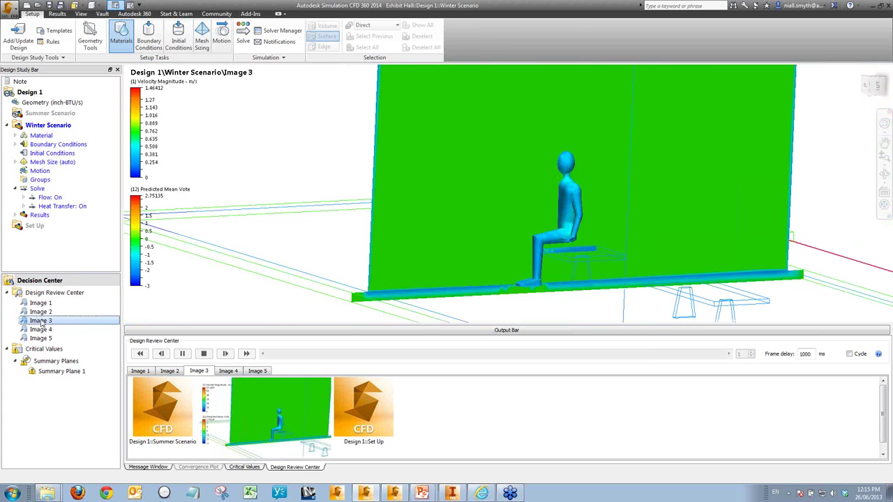
left_click(42, 329)
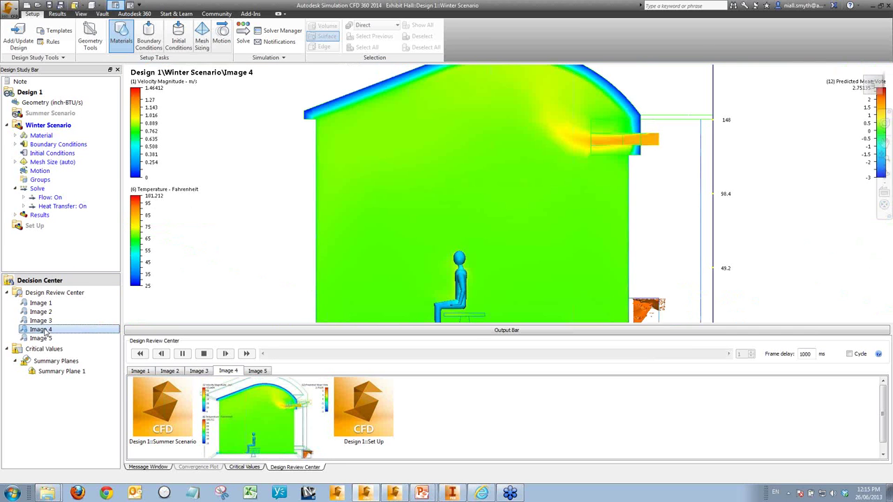
left_click(40, 338)
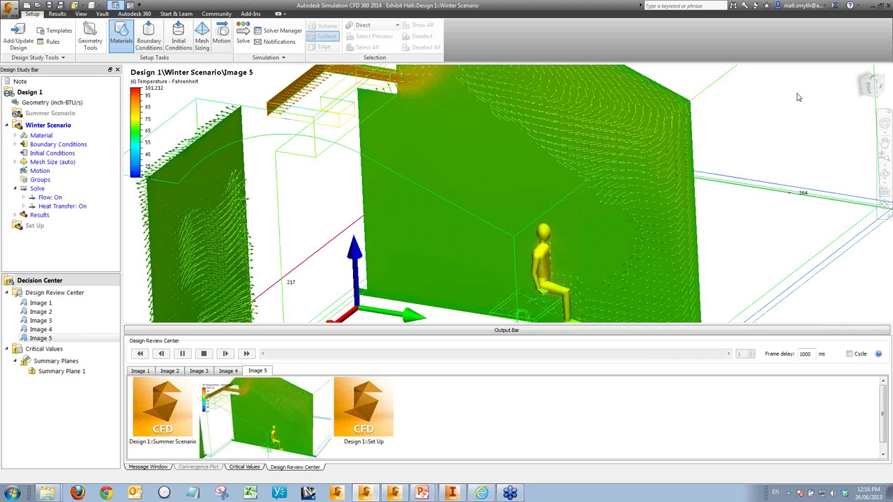
Return to the PowerPoint slideshow and advance to the Desktop versus Cloud solving slide
key("alt+Tab")
key("alt+Tab")
key("alt+Tab")
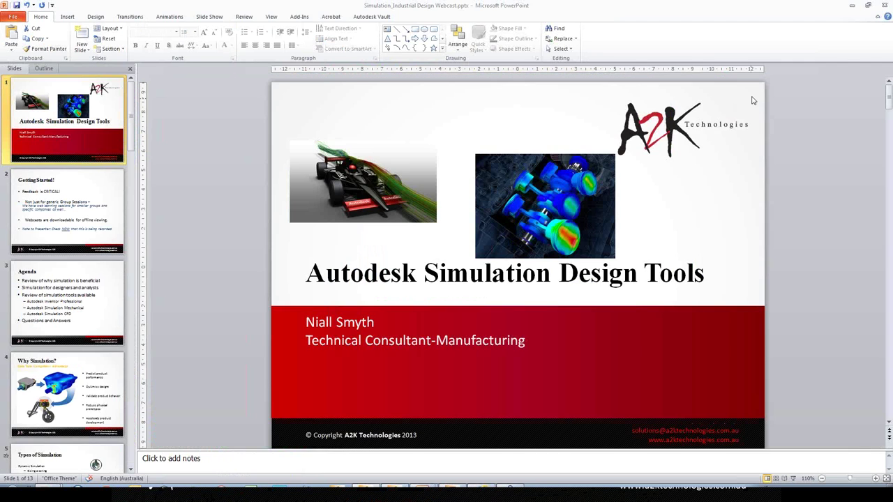
key("alt+Tab")
key("alt+Tab")
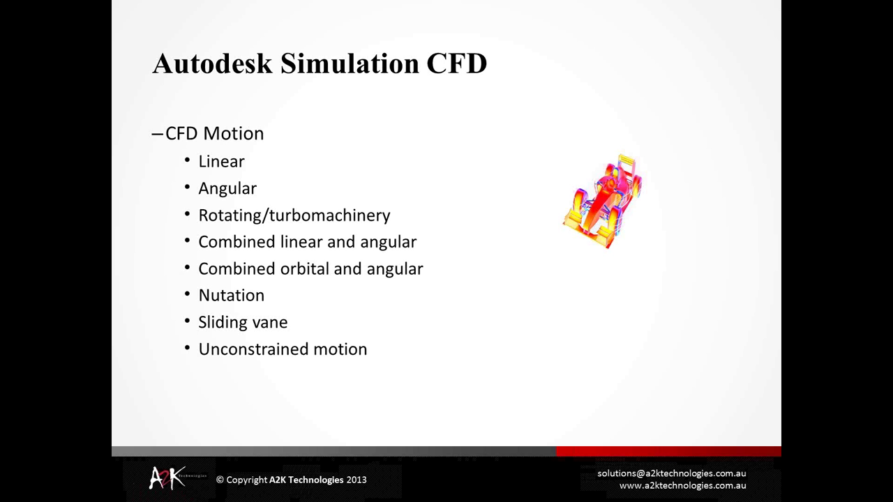
key("Right")
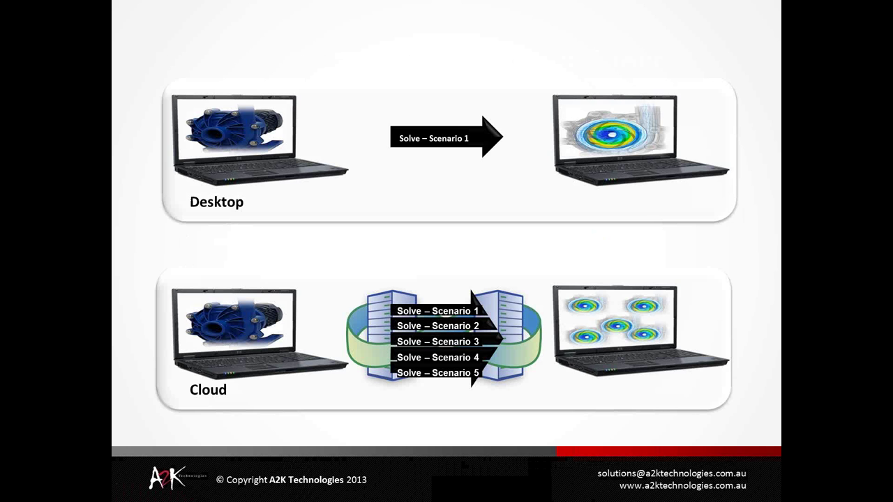